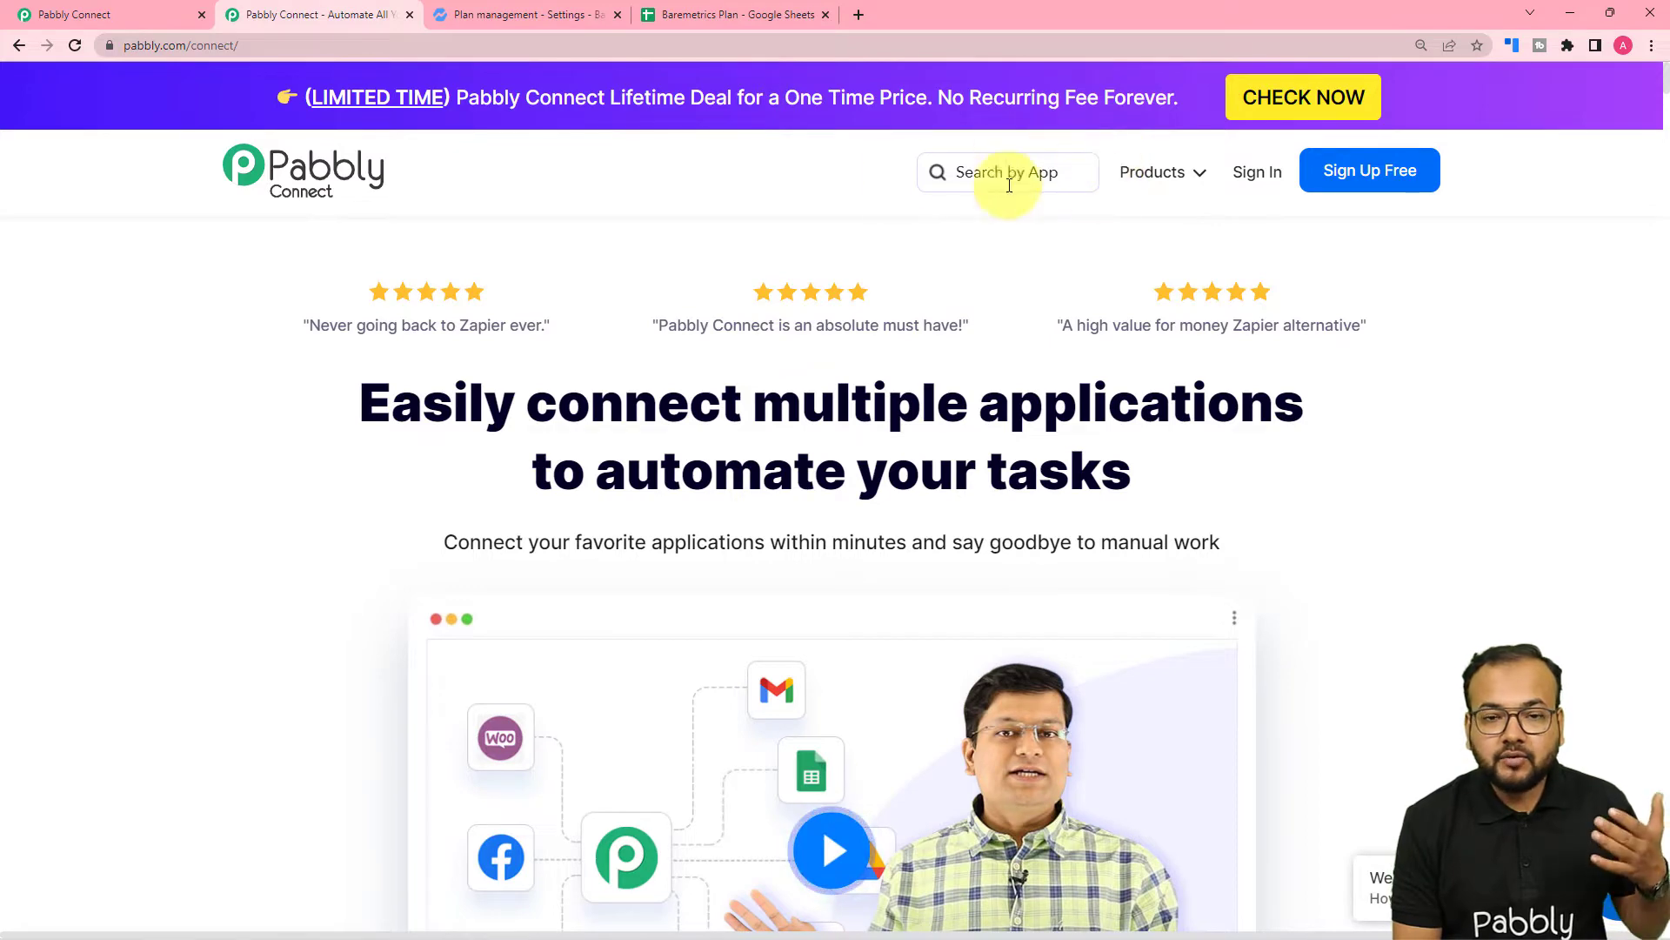
Switch to the Pabbly Connect dashboard and create a workflow named "Google Sheets to Baremetrics Plans"
{"action": "mouse_move", "coordinate": [1194, 195]}
{"action": "left_click", "coordinate": [103, 14]}
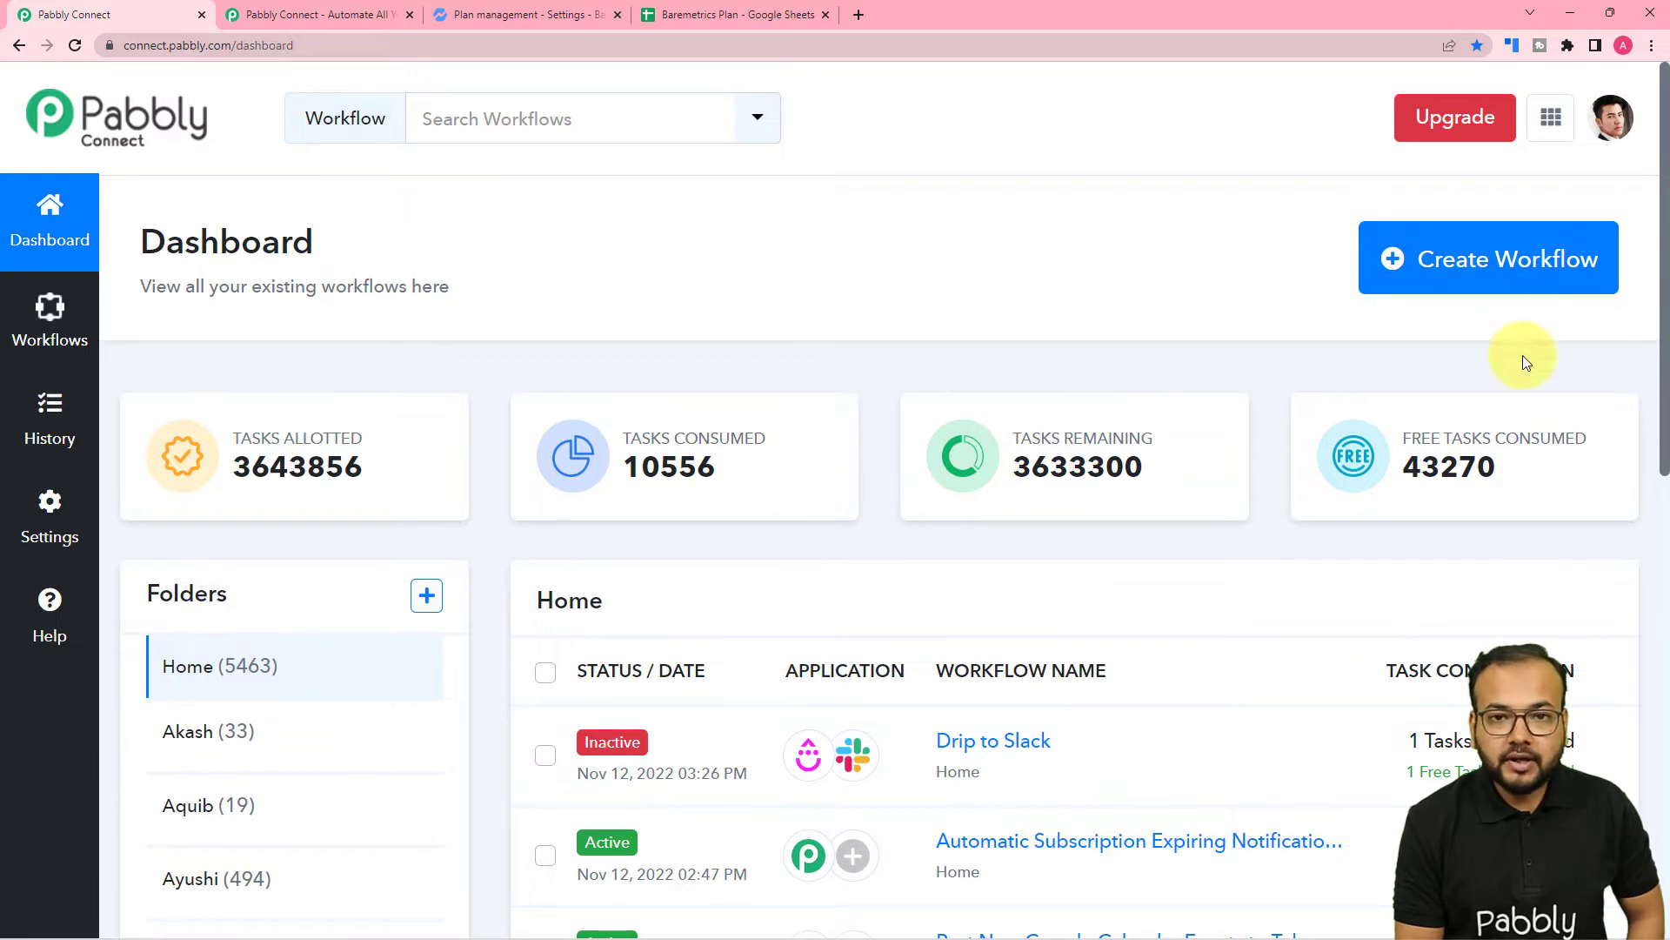
{"action": "left_click", "coordinate": [1527, 280]}
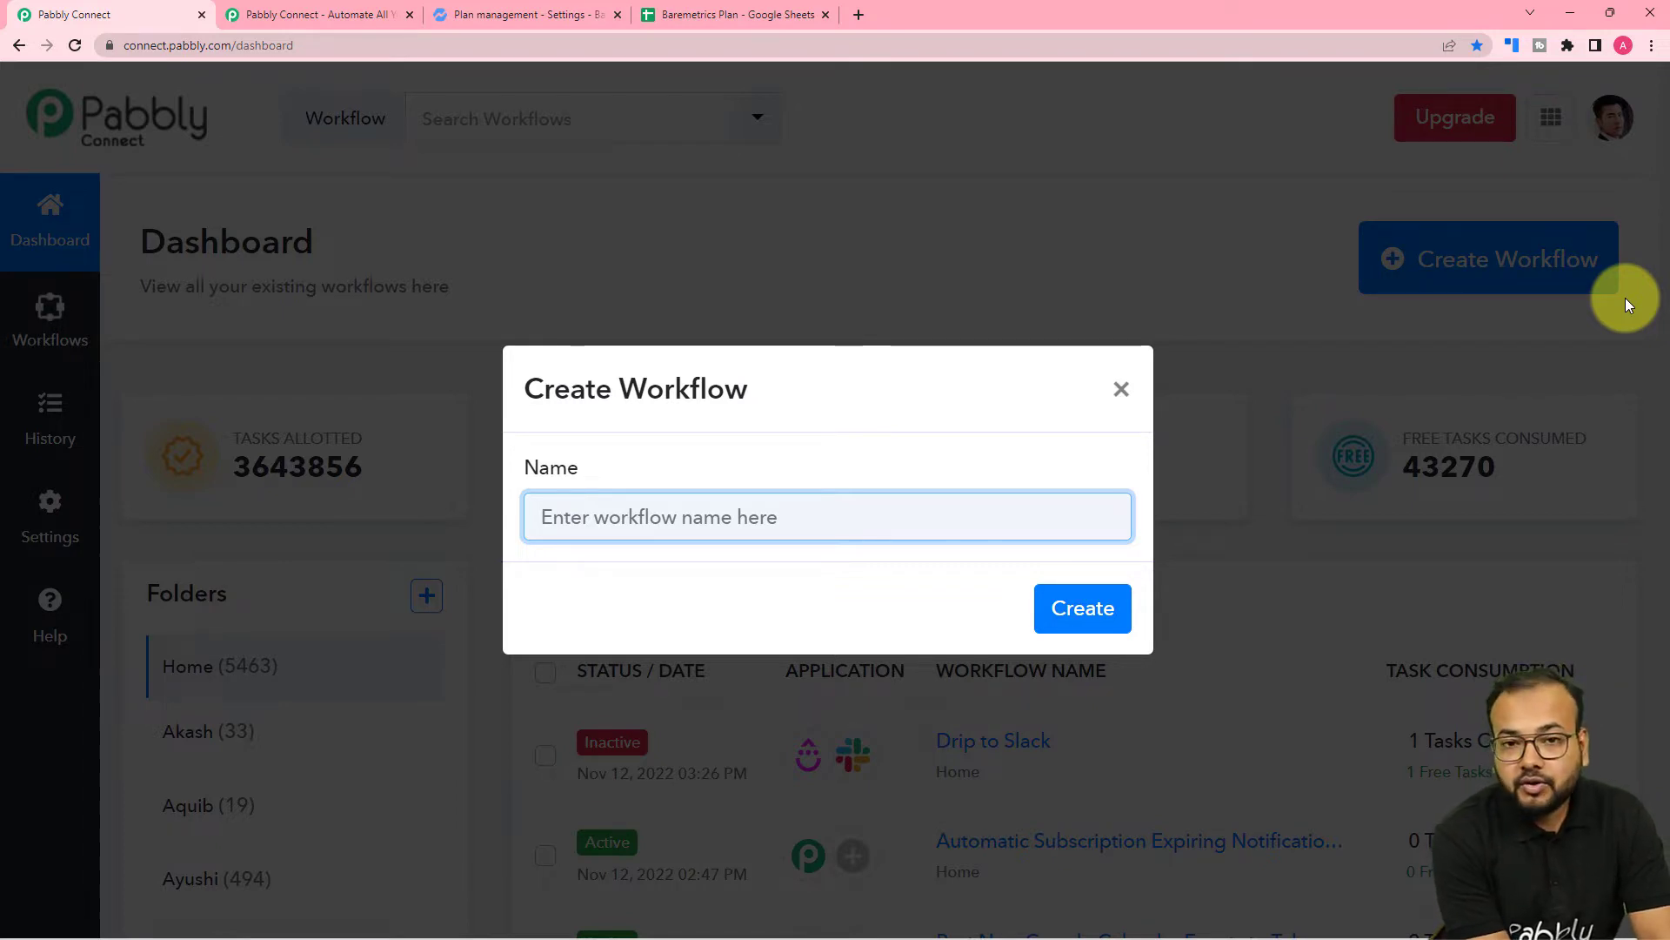
{"action": "type", "text": "Go"}
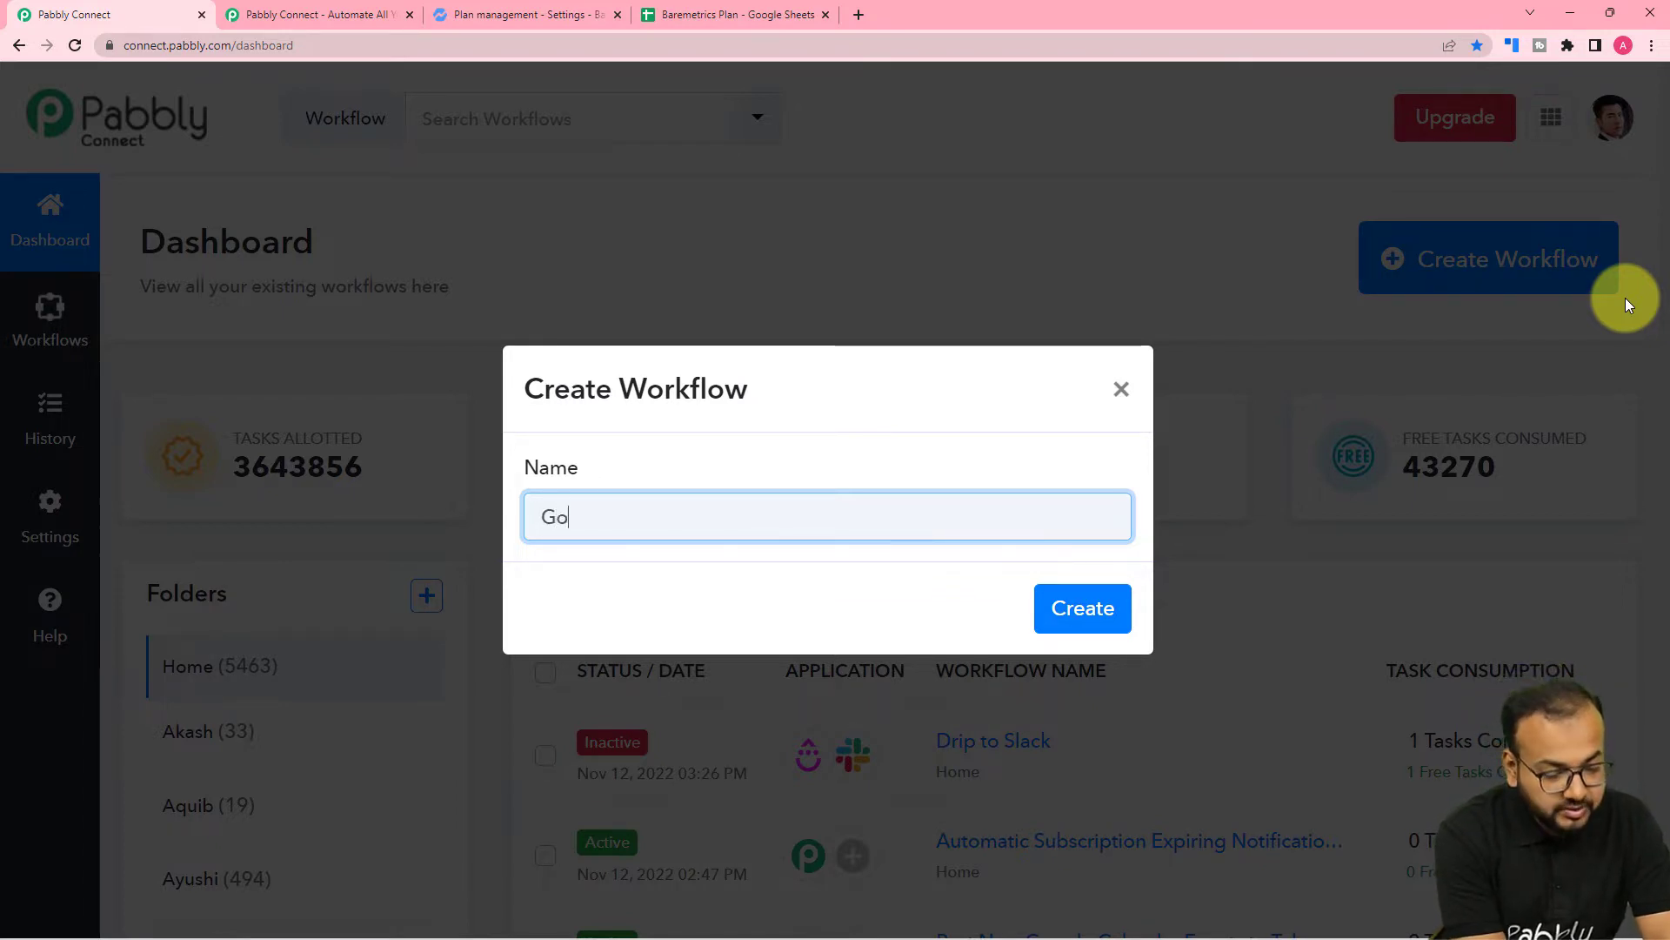
{"action": "type", "text": "ogle She"}
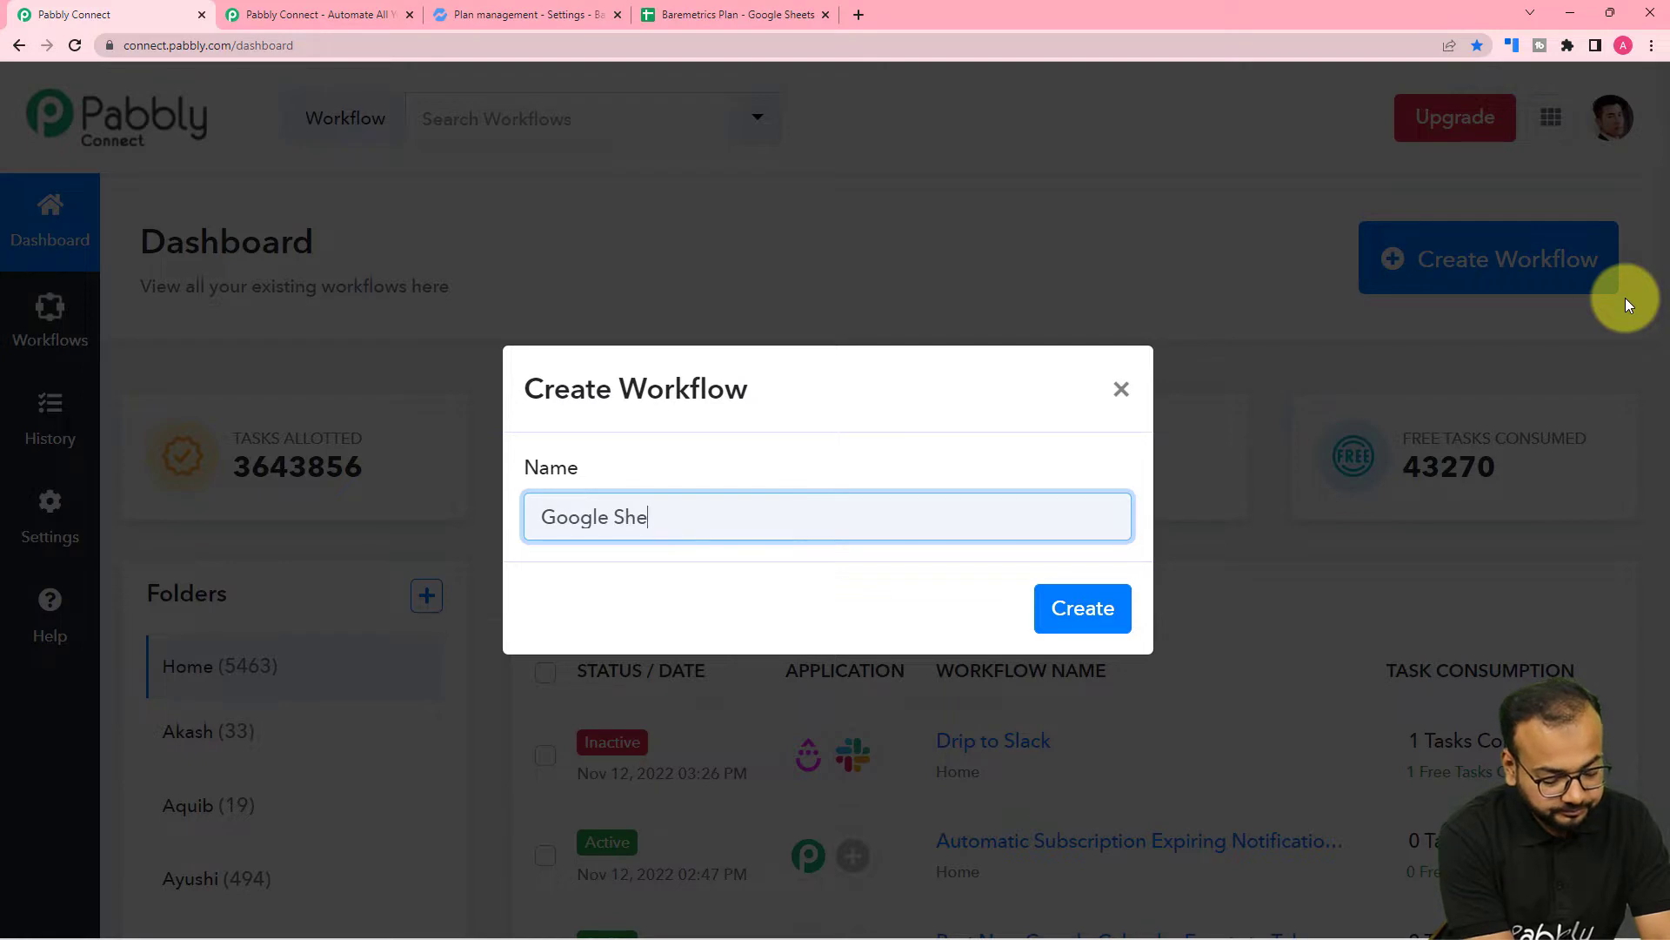
{"action": "type", "text": "ets to "}
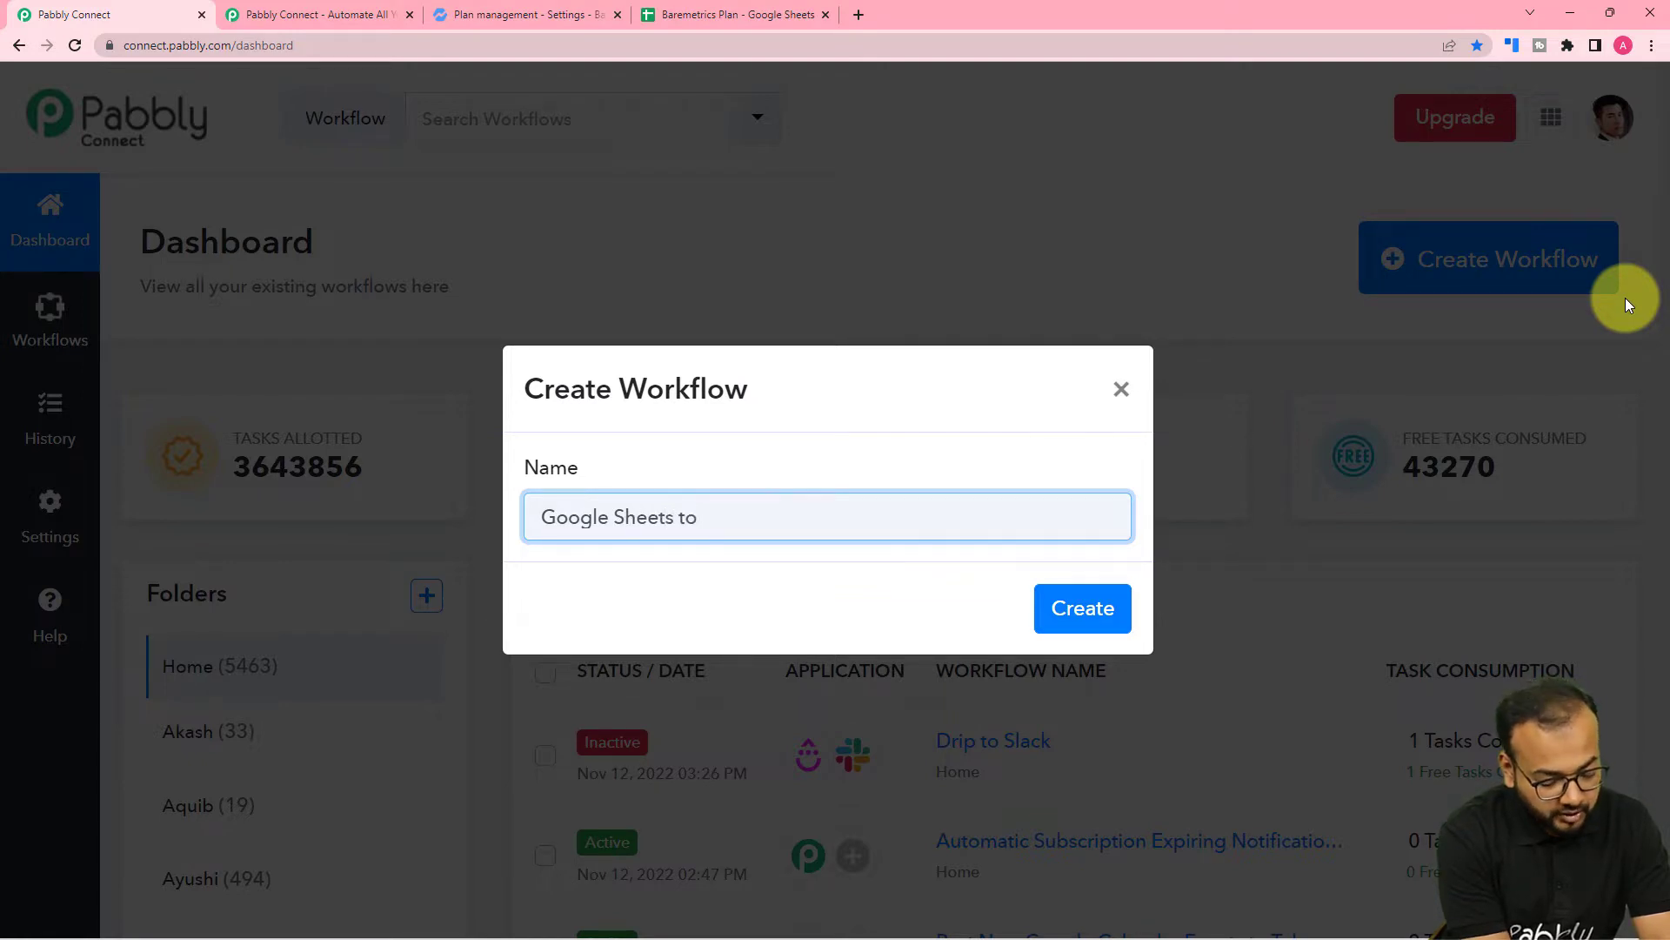
{"action": "type", "text": "Bar"}
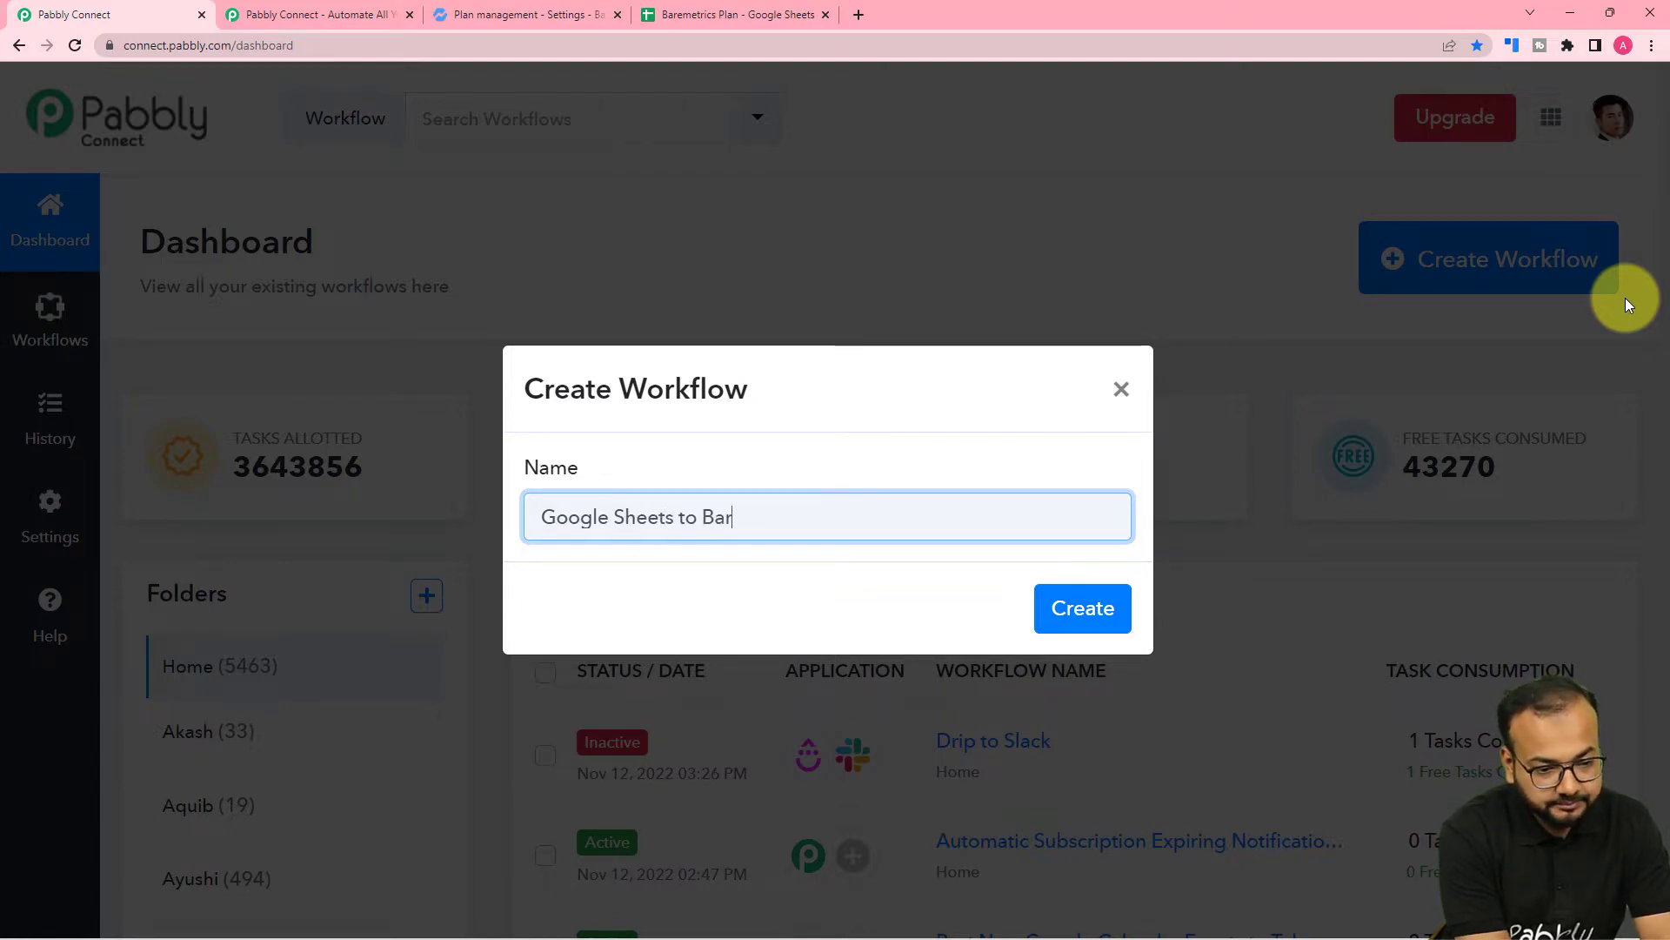
{"action": "type", "text": "emetrics"}
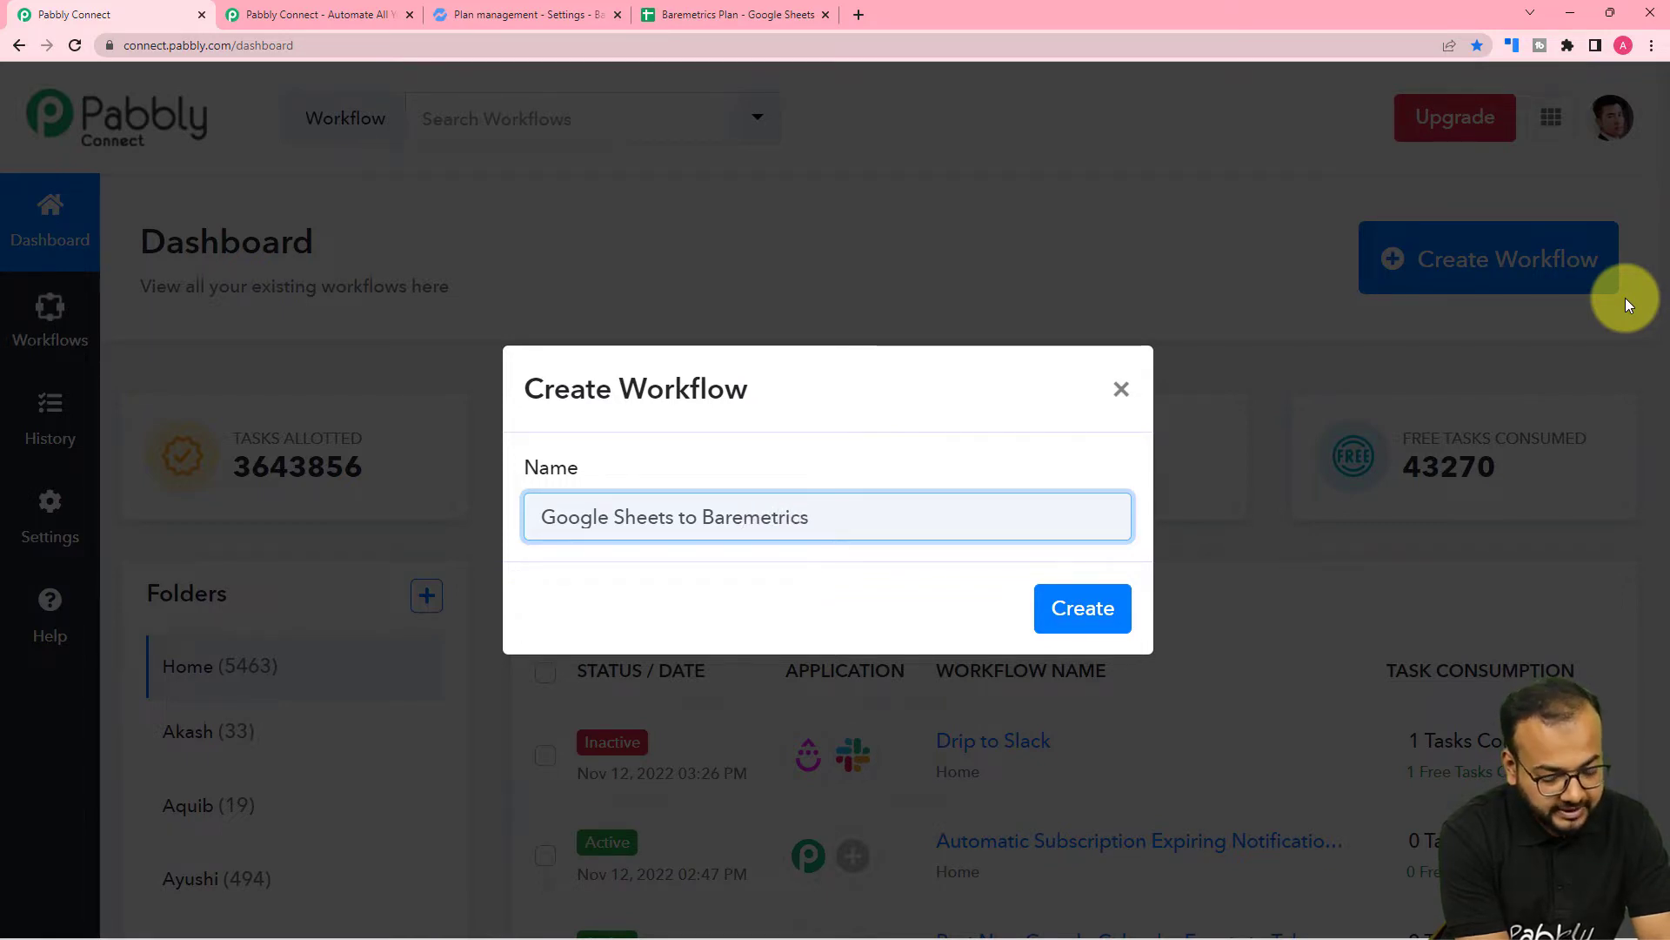
{"action": "type", "text": " Plans"}
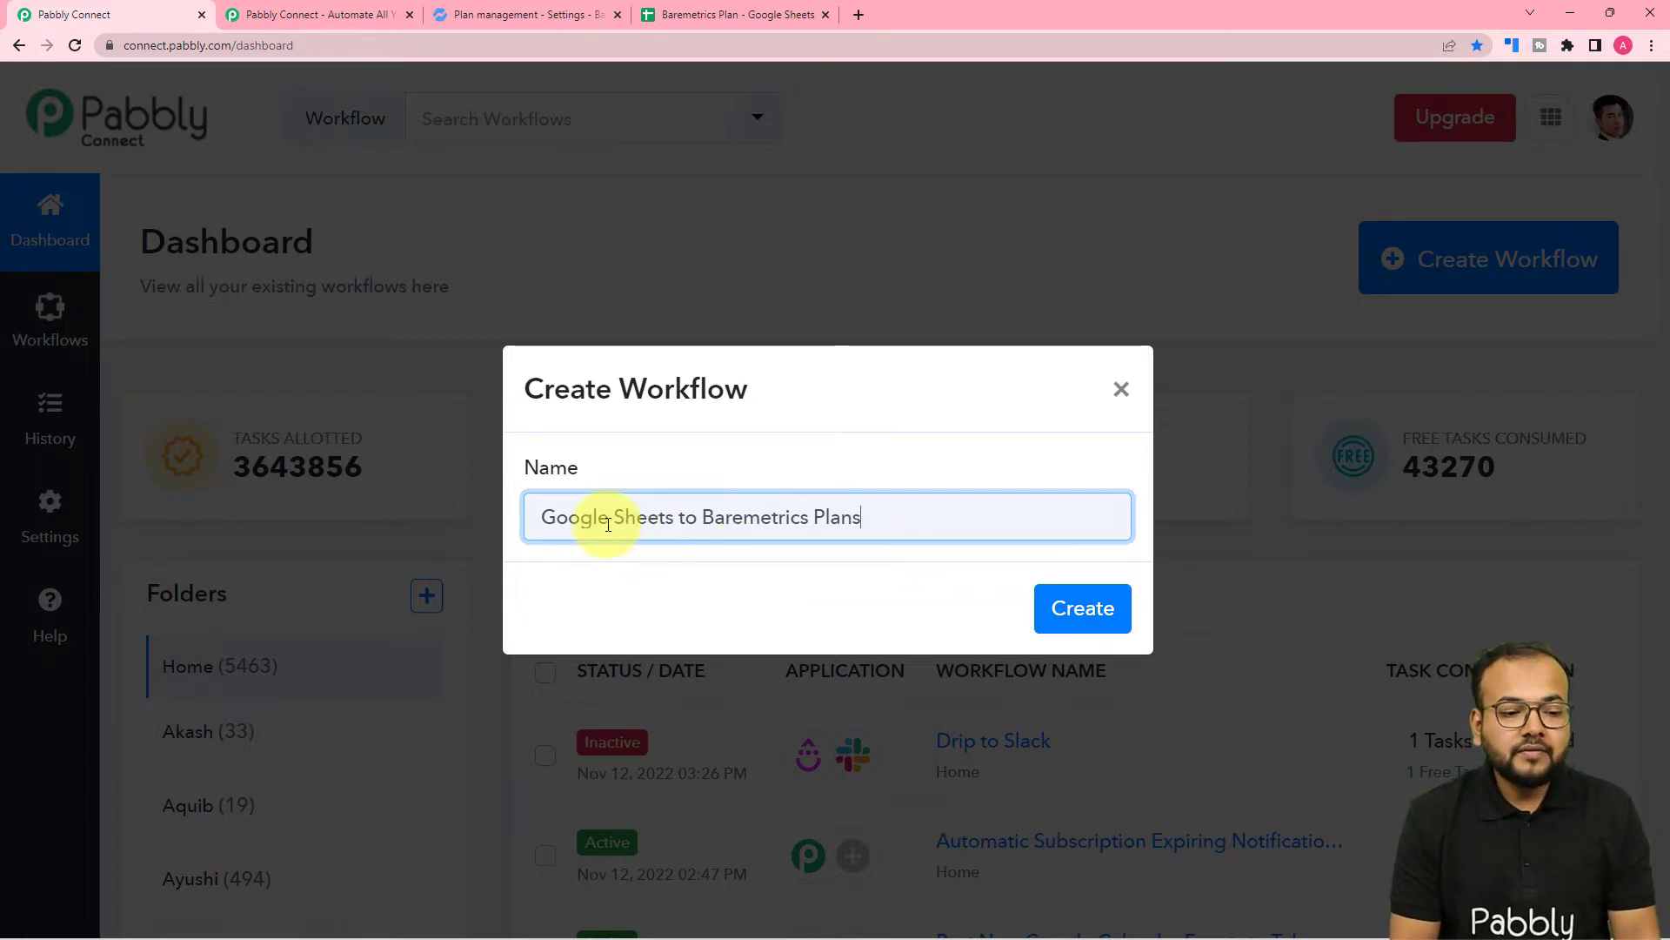
{"action": "left_click", "coordinate": [1081, 620]}
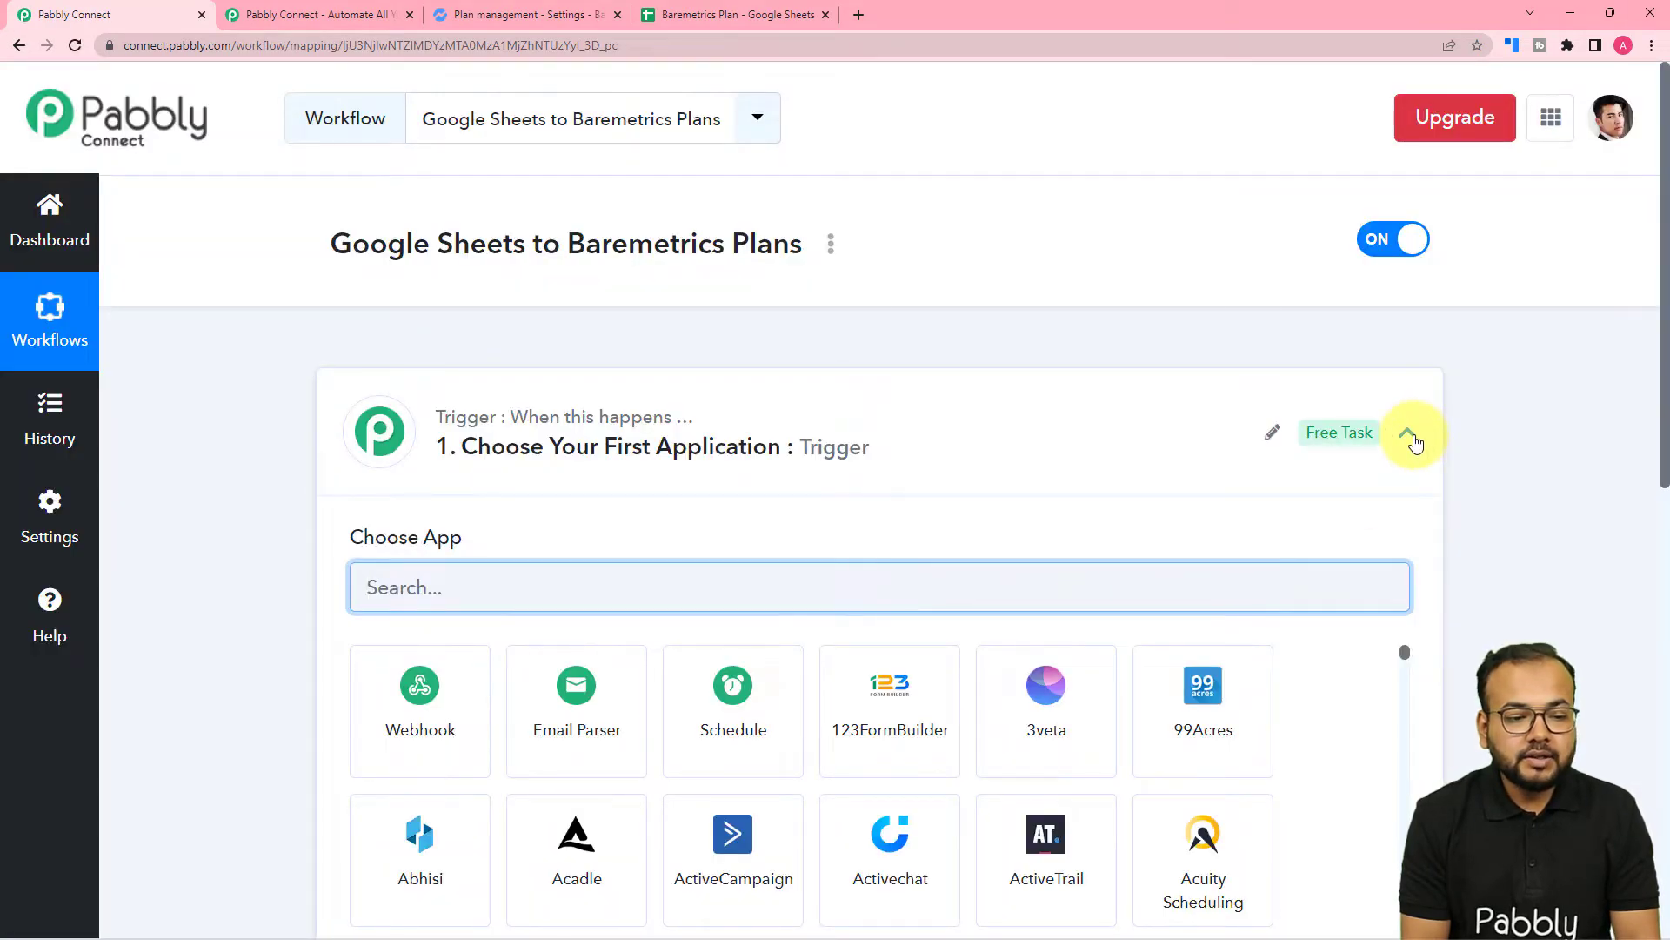
Look over the workflow's trigger and action sections and the apps offered in them
{"action": "left_click", "coordinate": [1409, 438]}
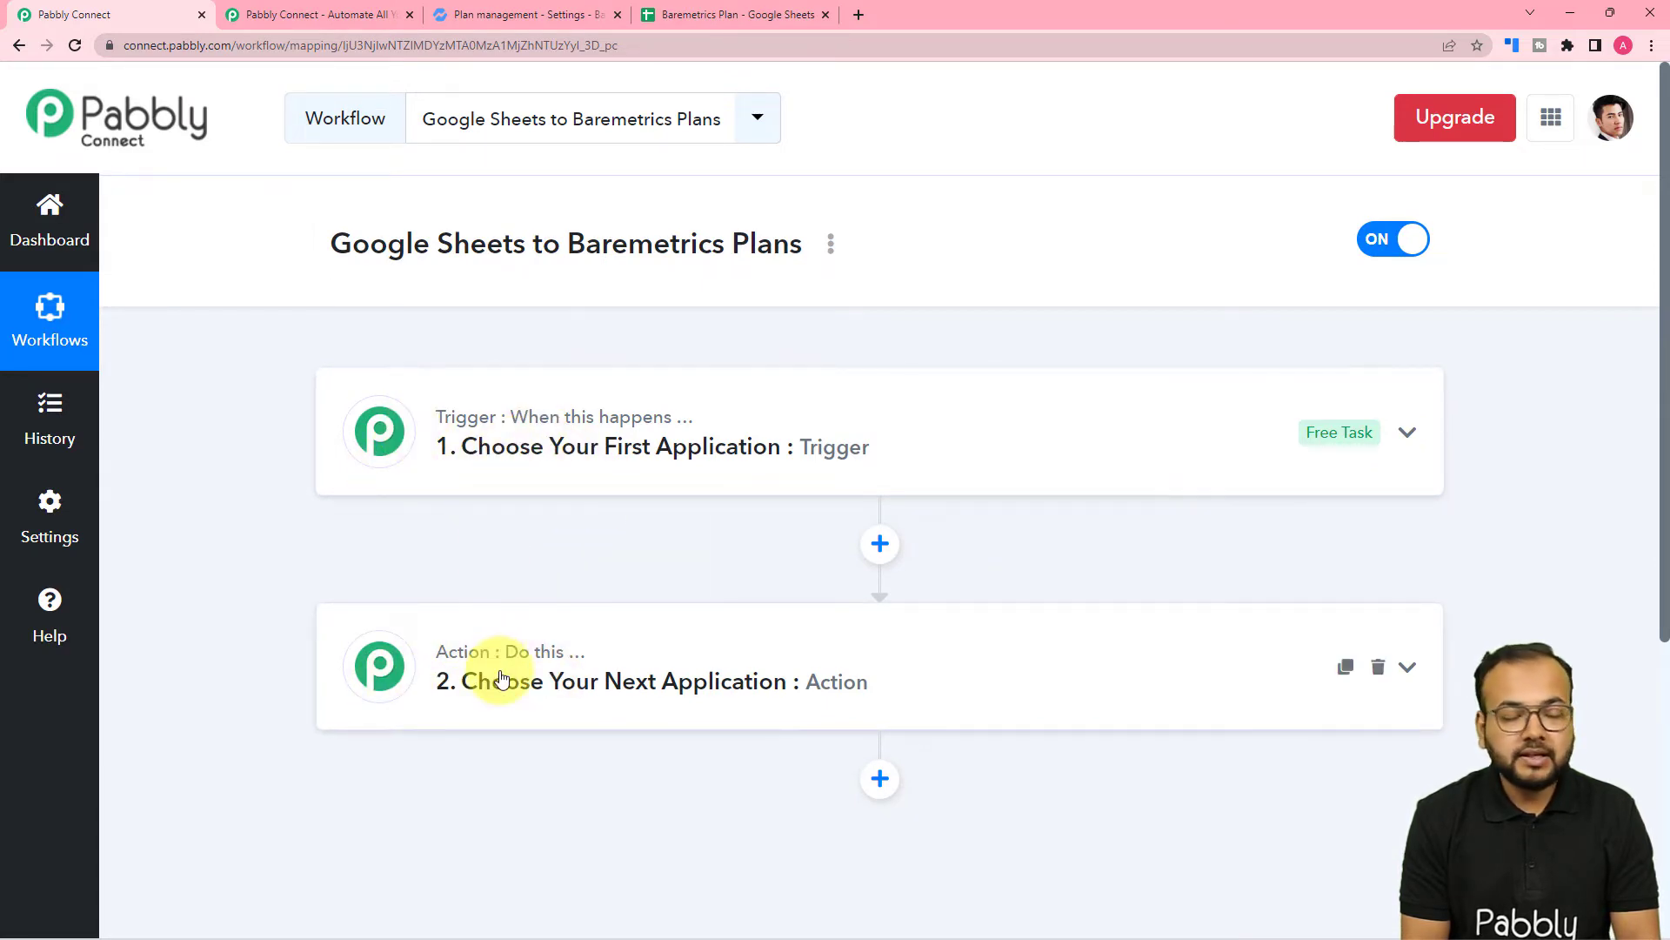
{"action": "left_click", "coordinate": [486, 466]}
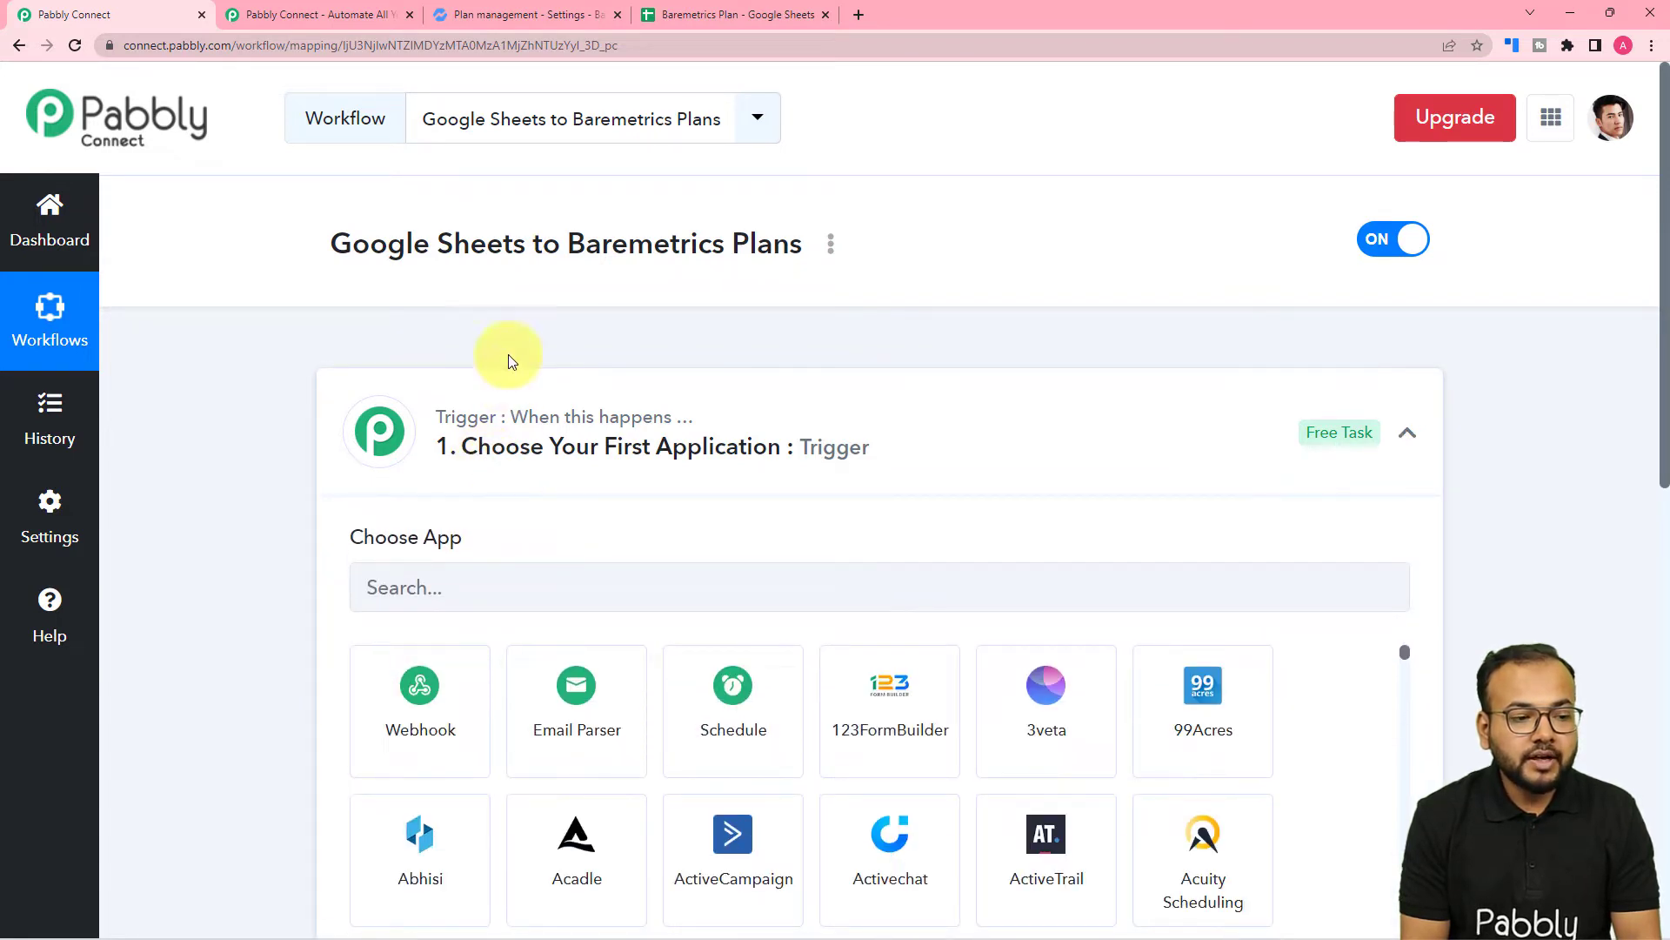
{"action": "scroll", "coordinate": [518, 715], "scroll_direction": "down", "scroll_amount": 1}
{"action": "scroll", "coordinate": [518, 715], "scroll_direction": "down", "scroll_amount": 5}
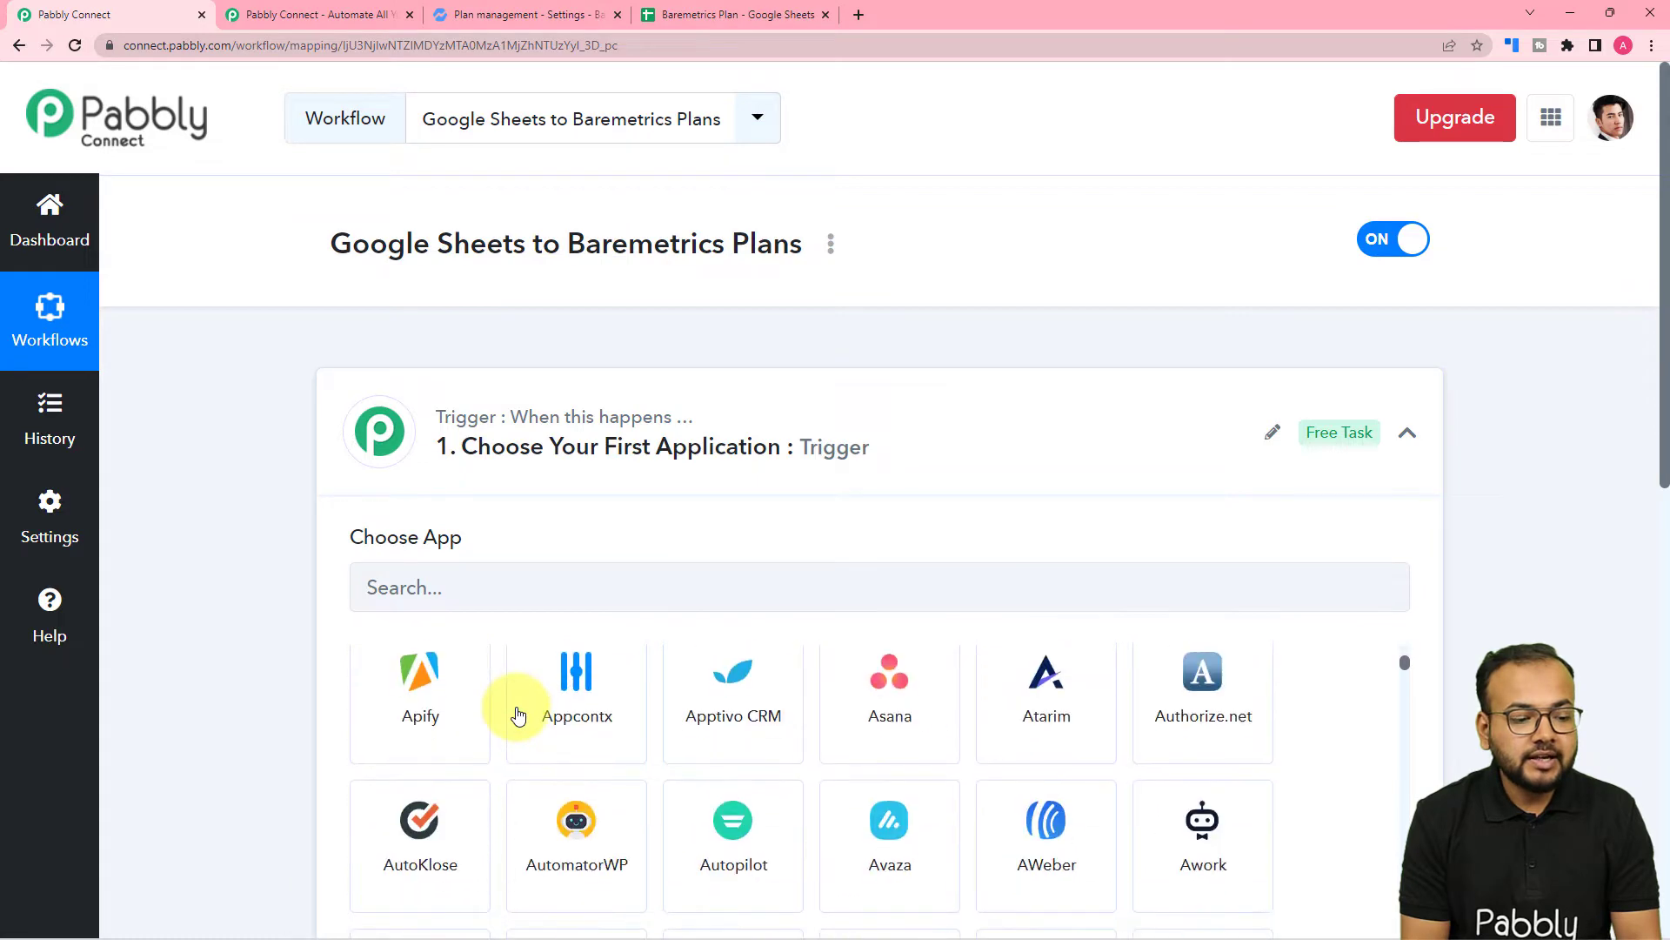
{"action": "scroll", "coordinate": [299, 720], "scroll_direction": "down", "scroll_amount": 7}
{"action": "left_click", "coordinate": [474, 567]}
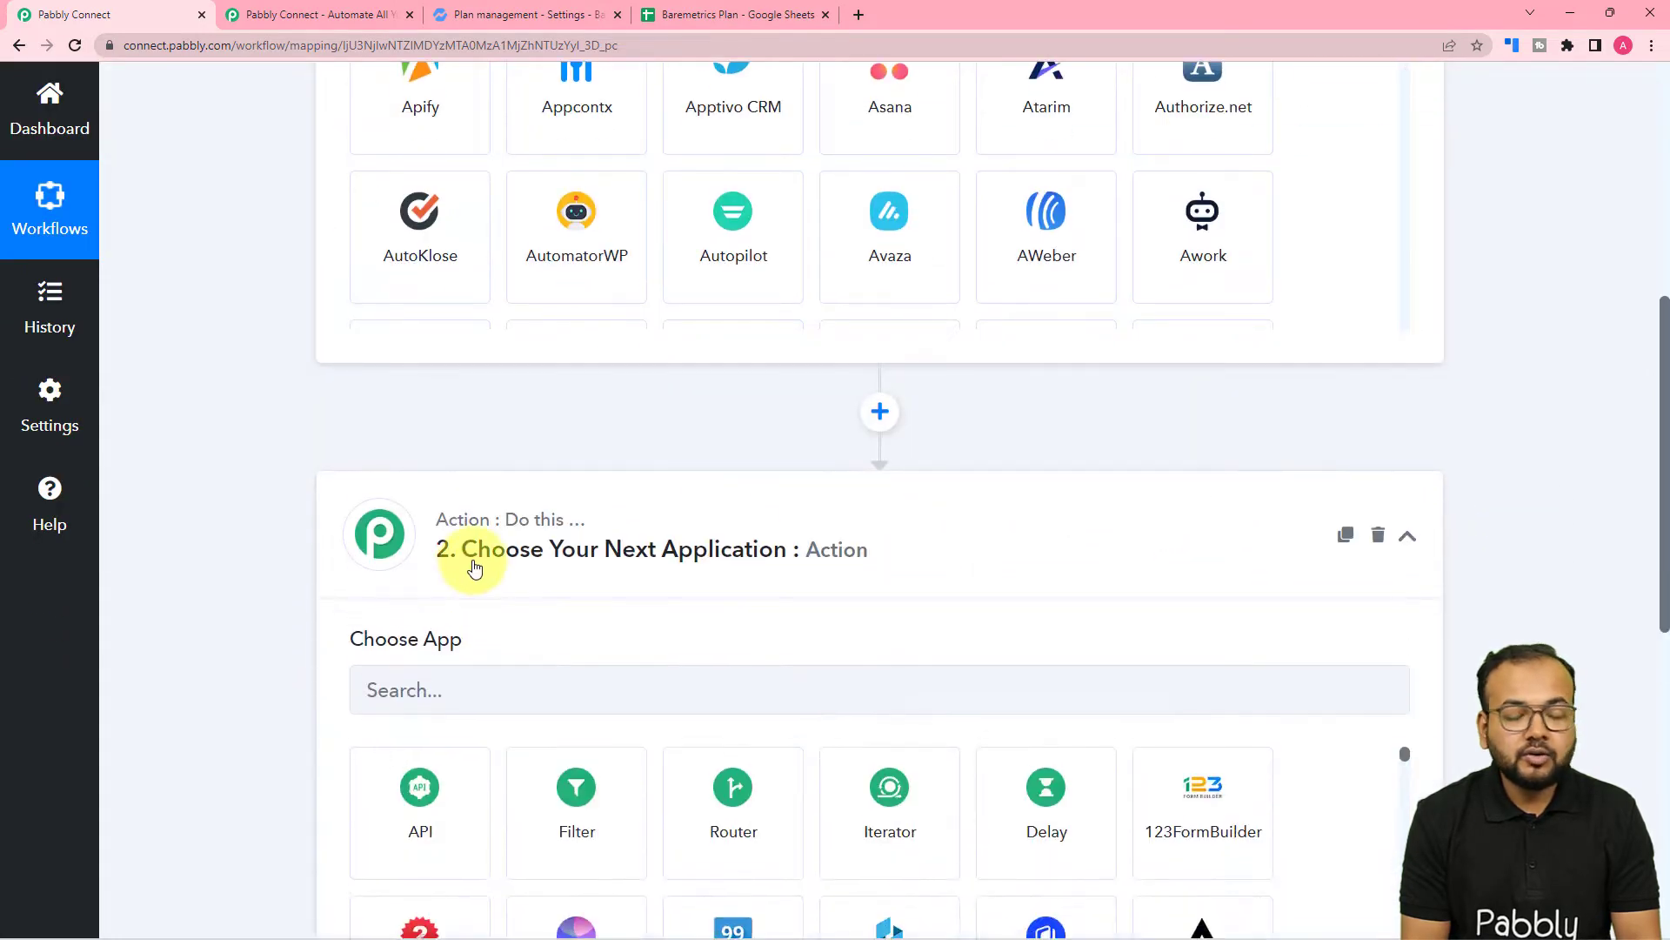
{"action": "scroll", "coordinate": [655, 647], "scroll_direction": "up", "scroll_amount": 4}
{"action": "scroll", "coordinate": [654, 647], "scroll_direction": "up", "scroll_amount": 3}
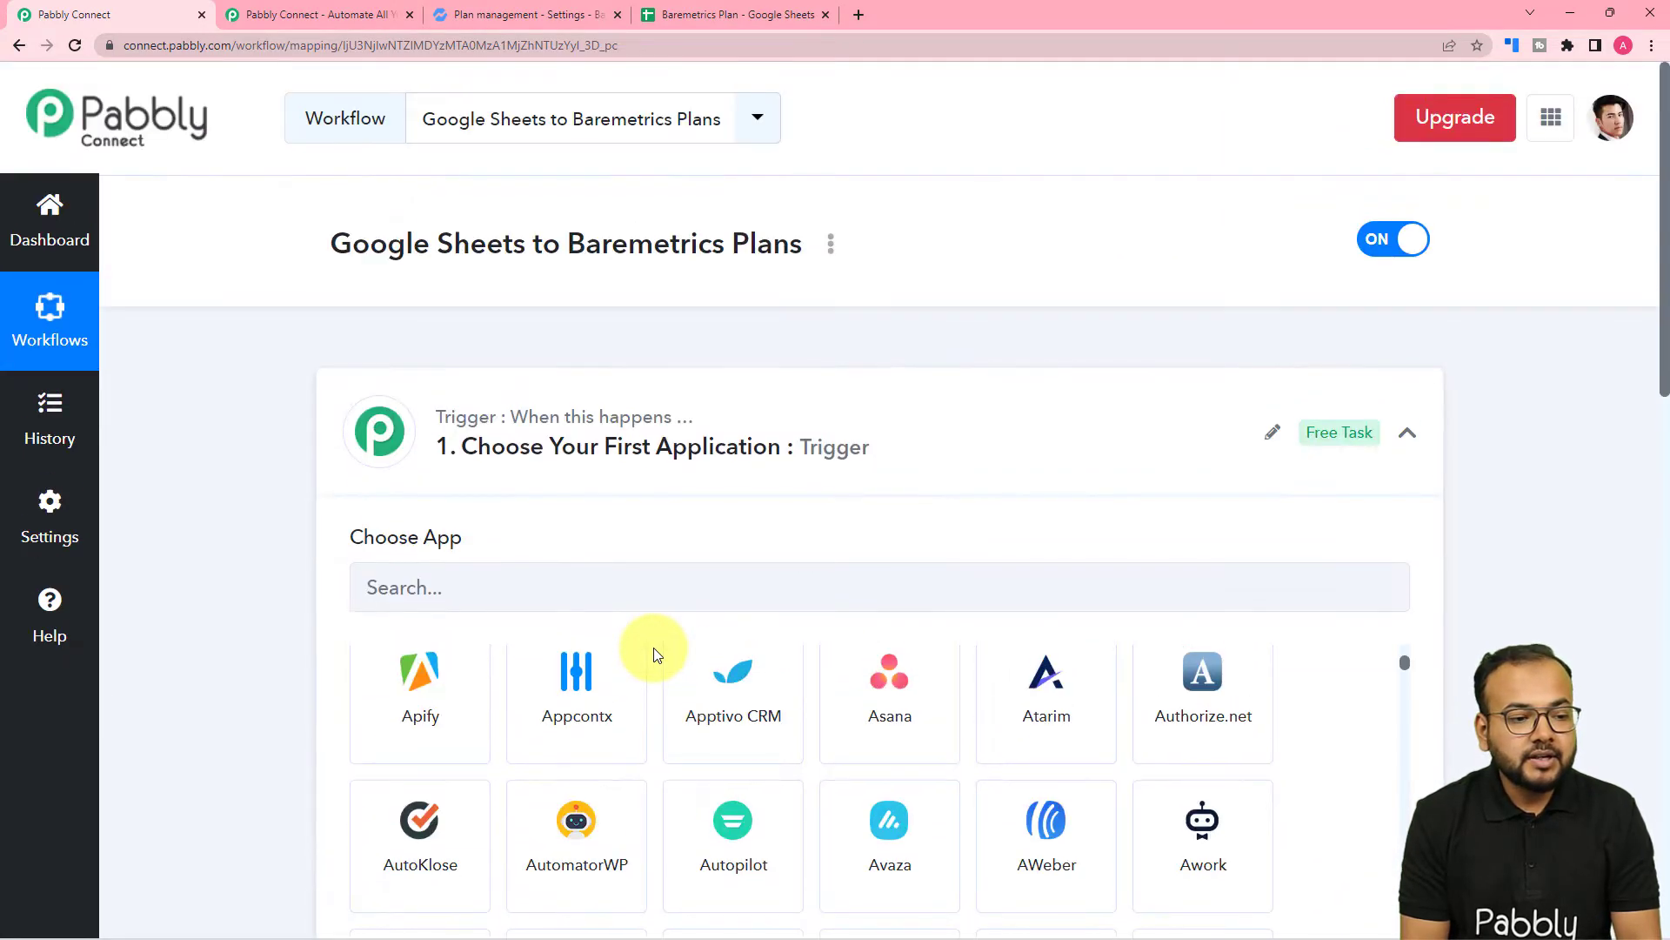
Find Google Sheets among the trigger apps and choose it as the workflow's first application
{"action": "left_click", "coordinate": [489, 591]}
{"action": "type", "text": "goo"}
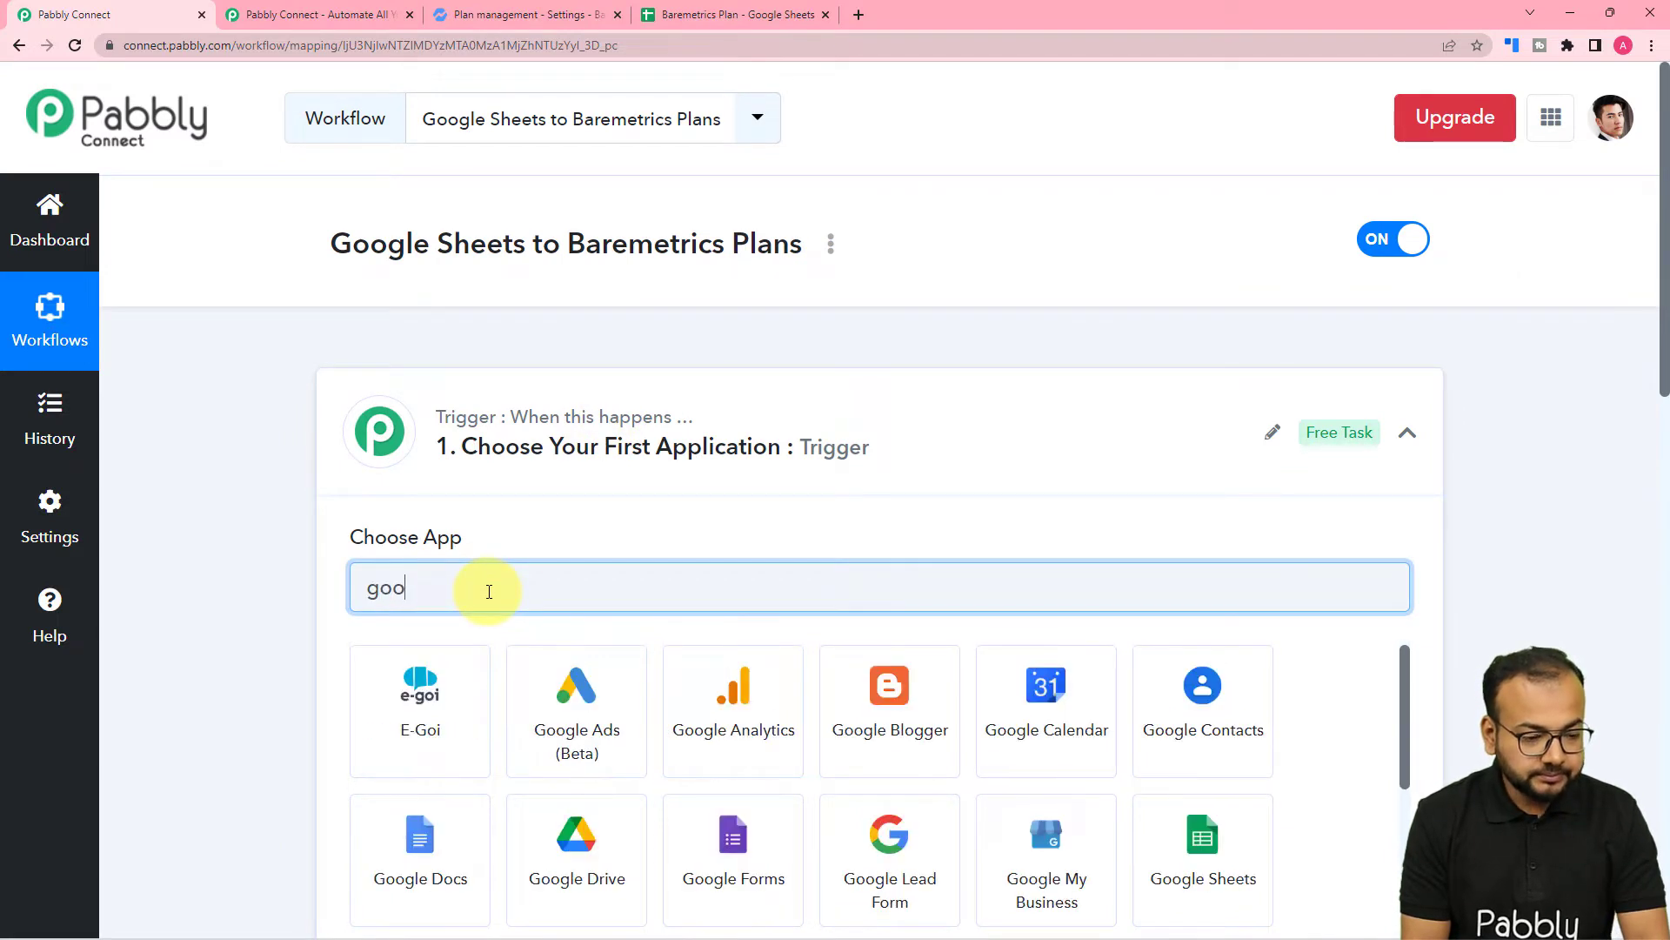
{"action": "left_click", "coordinate": [980, 850]}
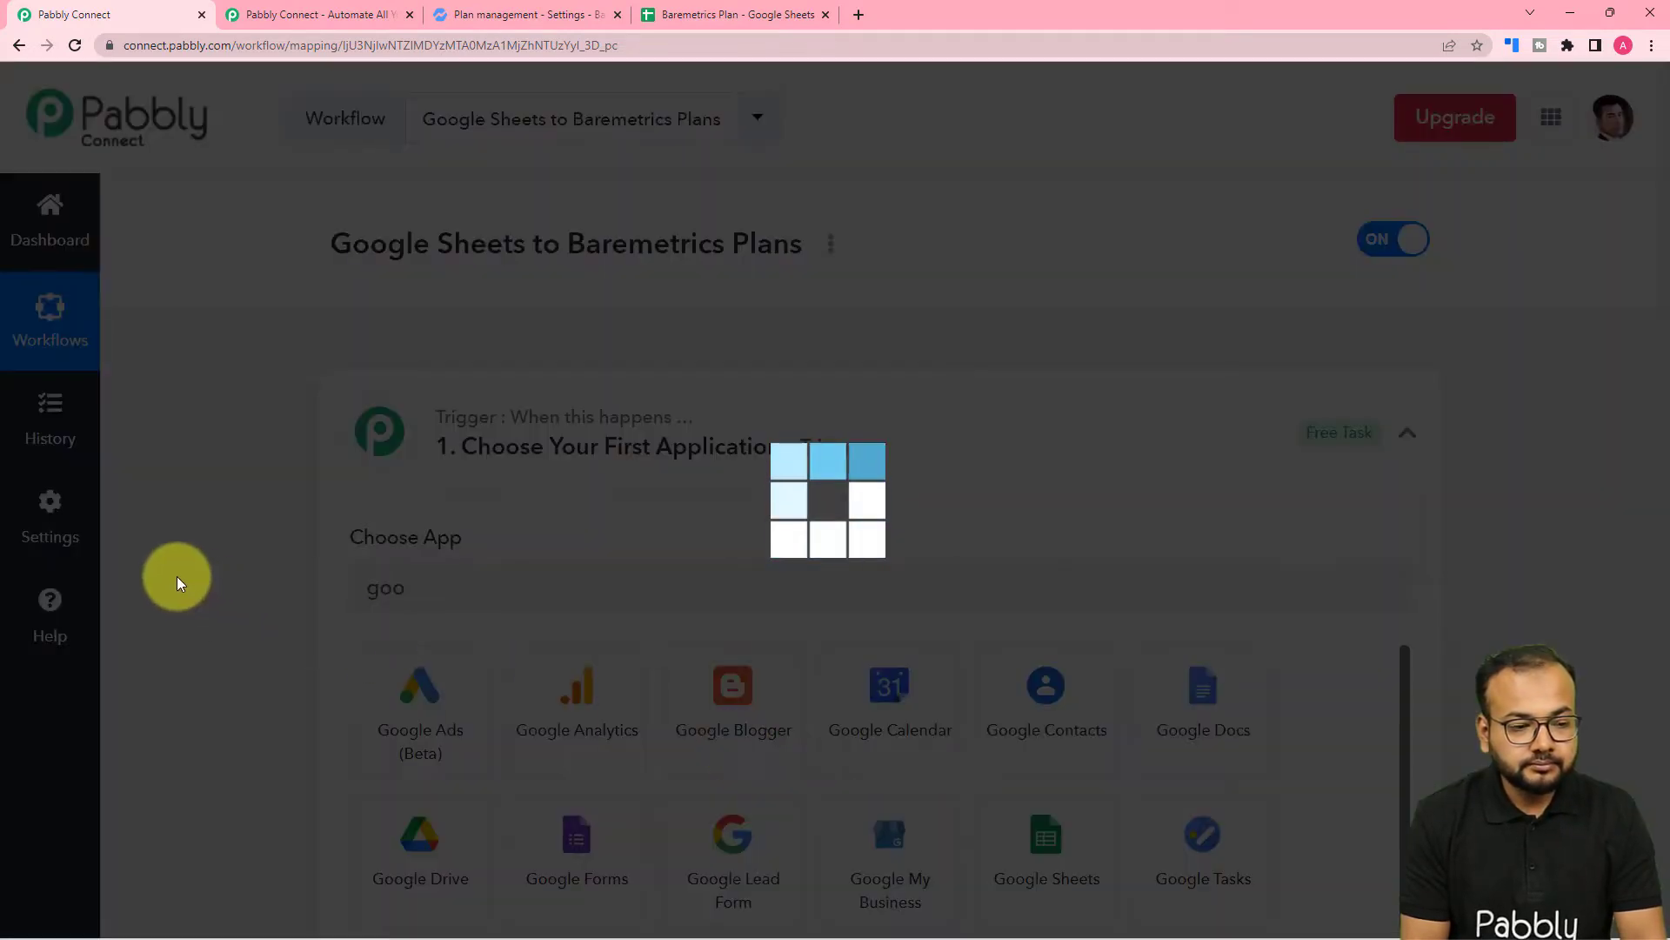
Set the Google Sheets trigger event to New or Updated Spreadsheet Row
{"action": "scroll", "coordinate": [176, 576], "scroll_direction": "down", "scroll_amount": 3}
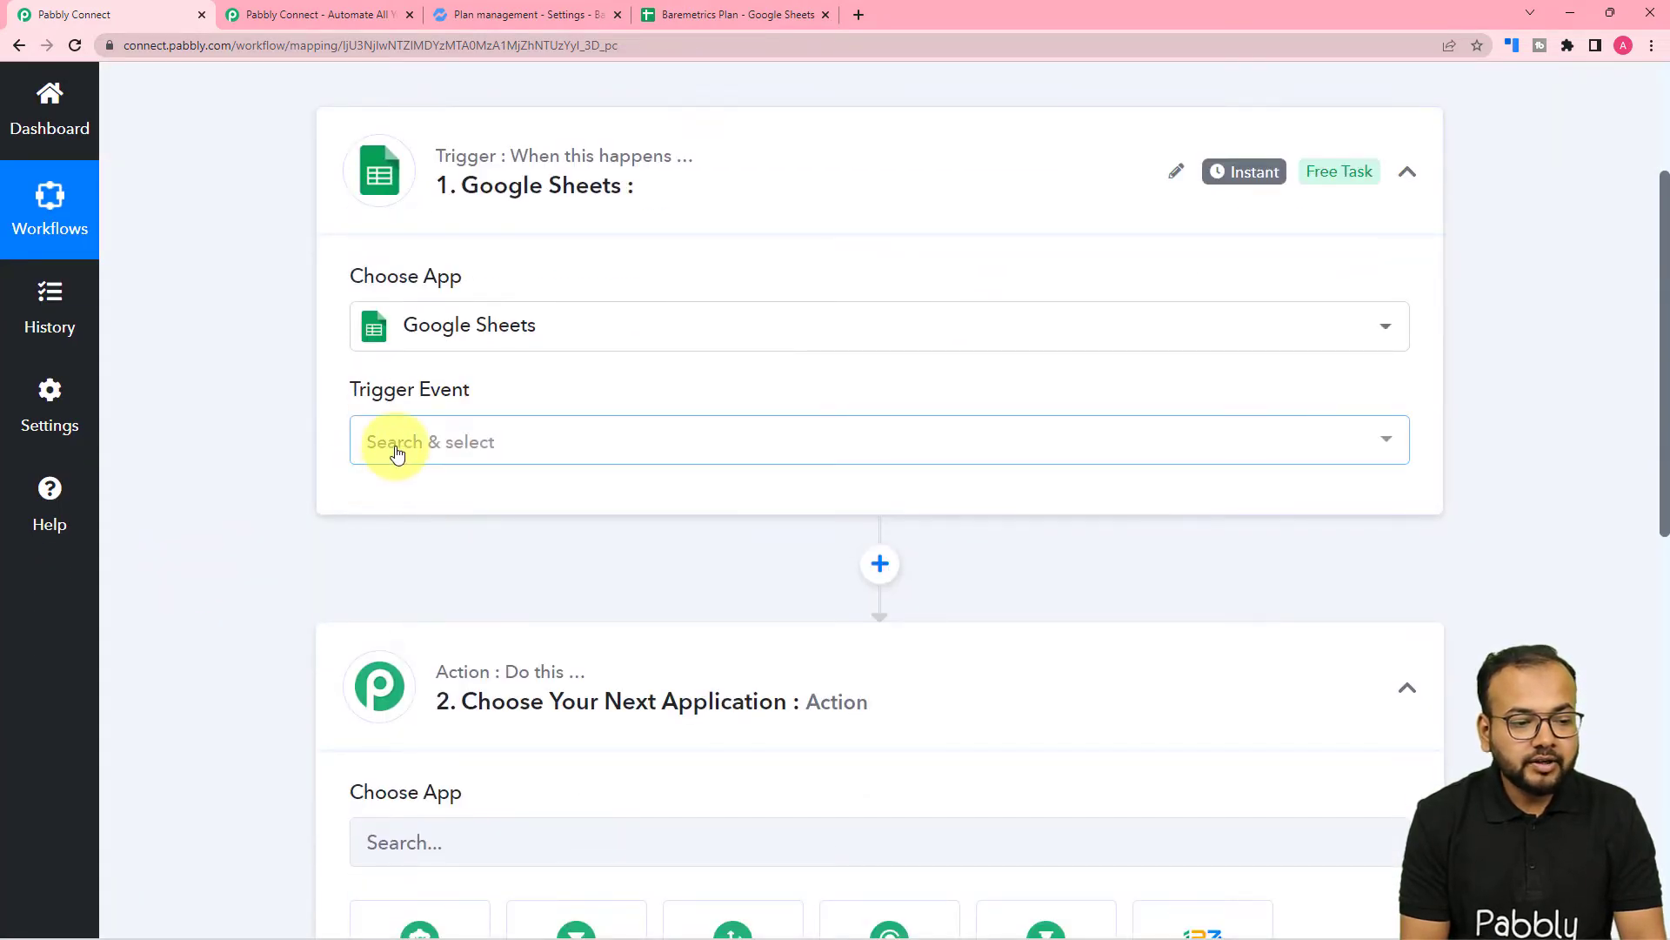
{"action": "left_click", "coordinate": [396, 454]}
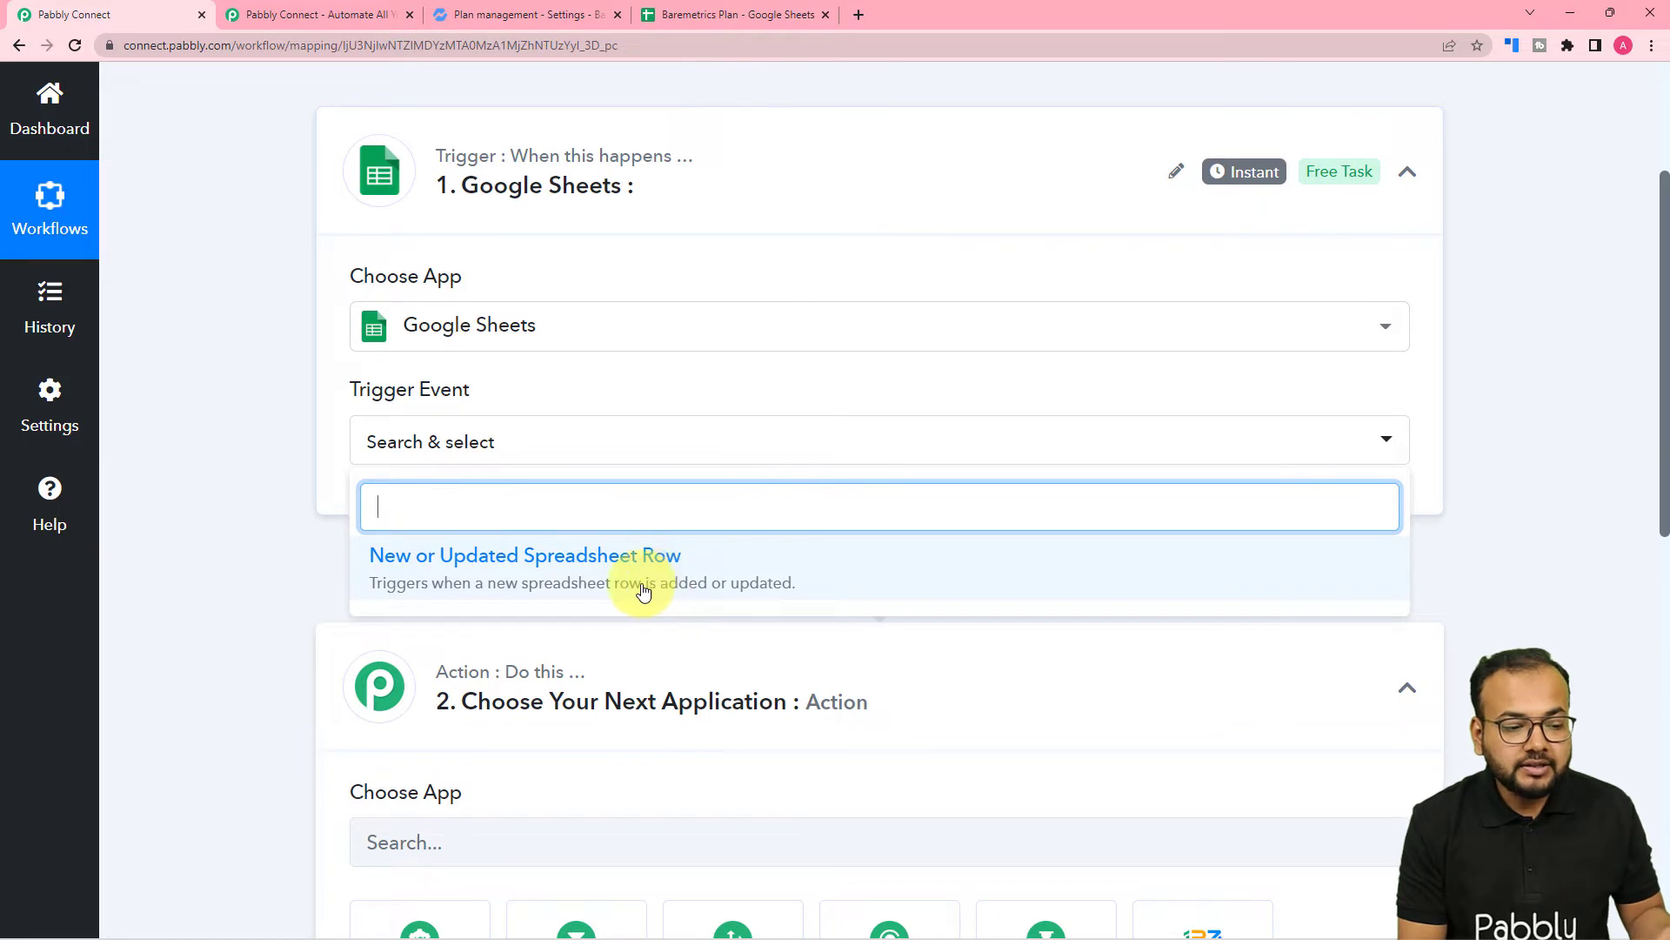
{"action": "scroll", "coordinate": [383, 687], "scroll_direction": "down", "scroll_amount": 2}
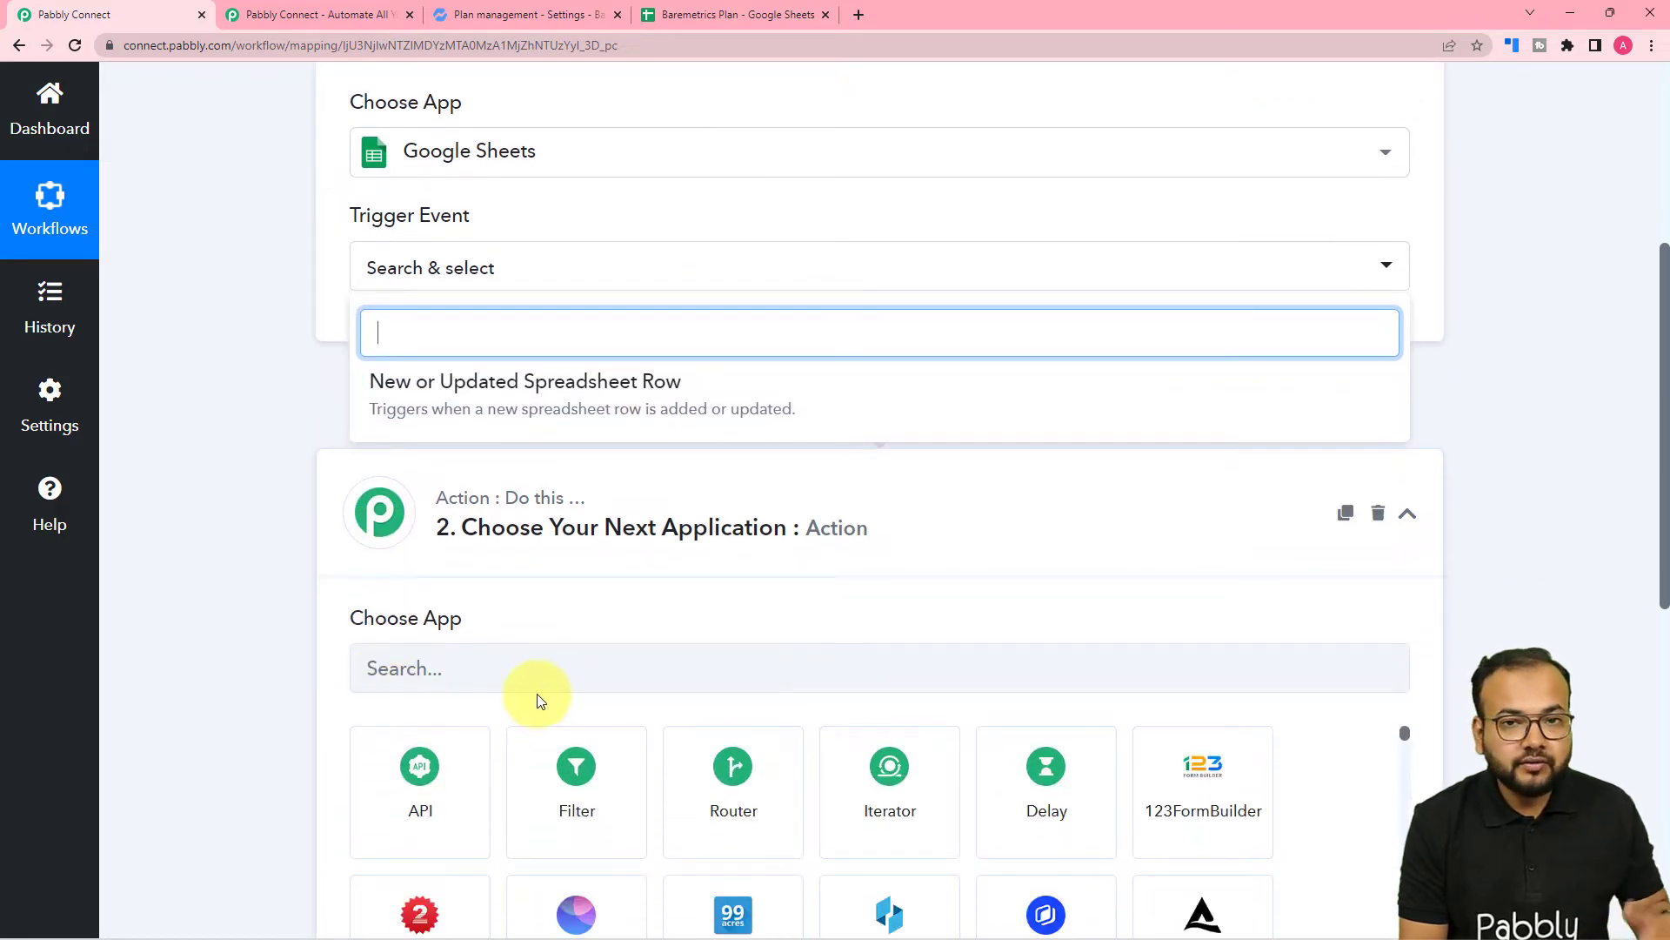
{"action": "left_click", "coordinate": [421, 400]}
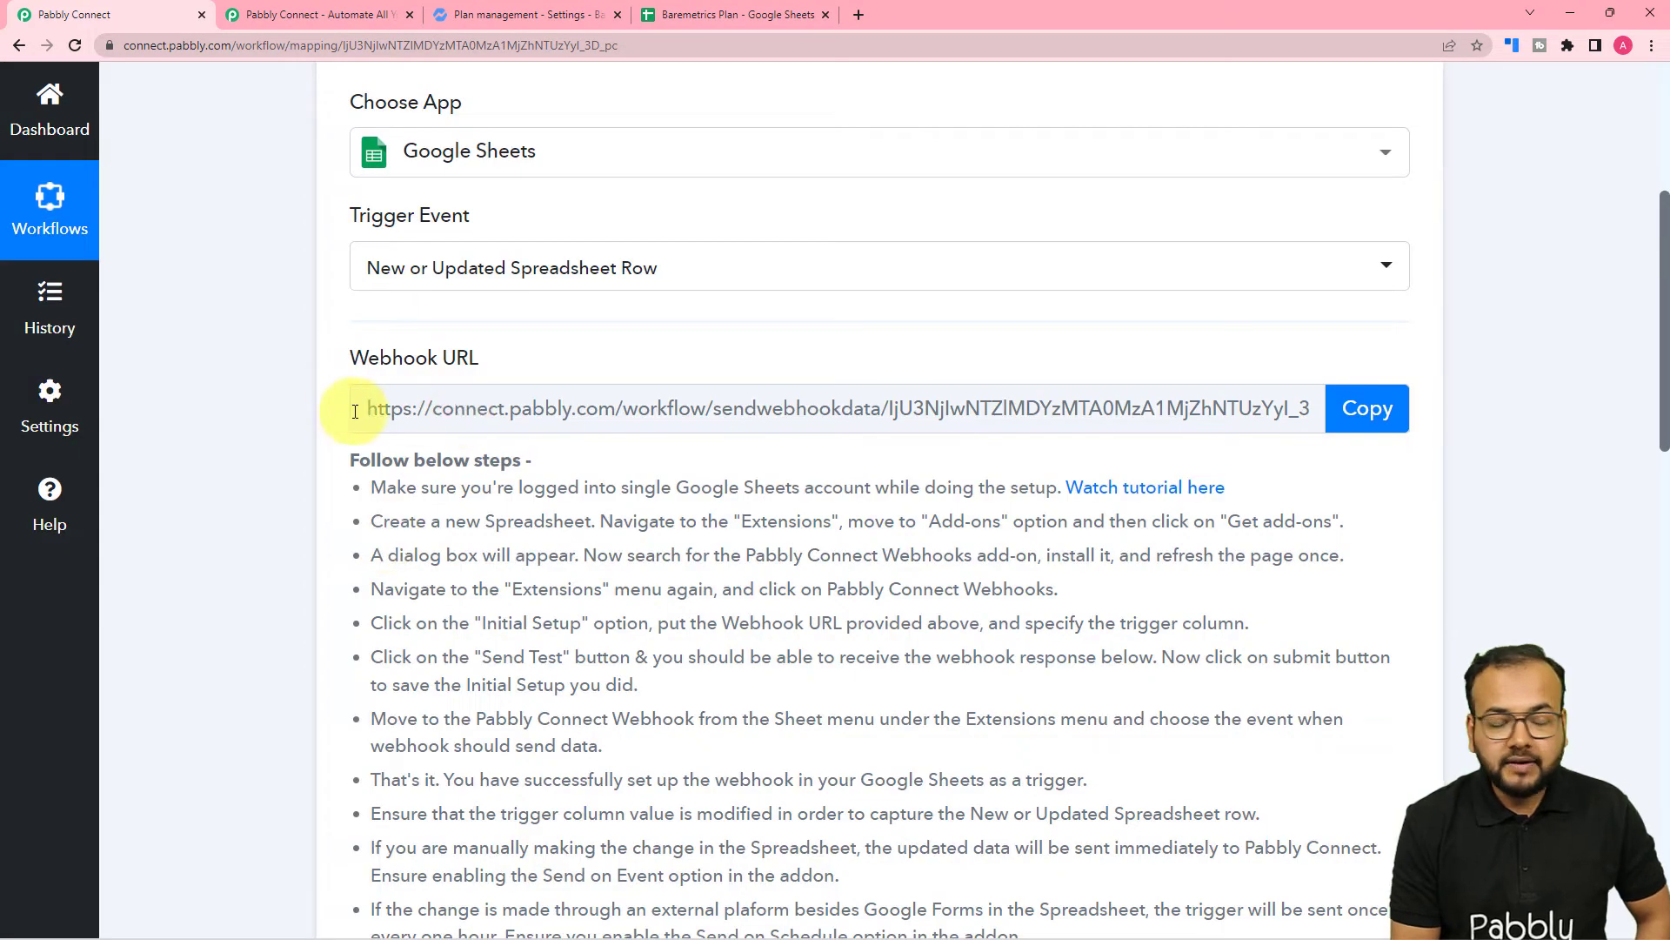
Review the Google Sheets trigger's setup instructions and copy its webhook URL
{"action": "left_click", "coordinate": [1340, 422]}
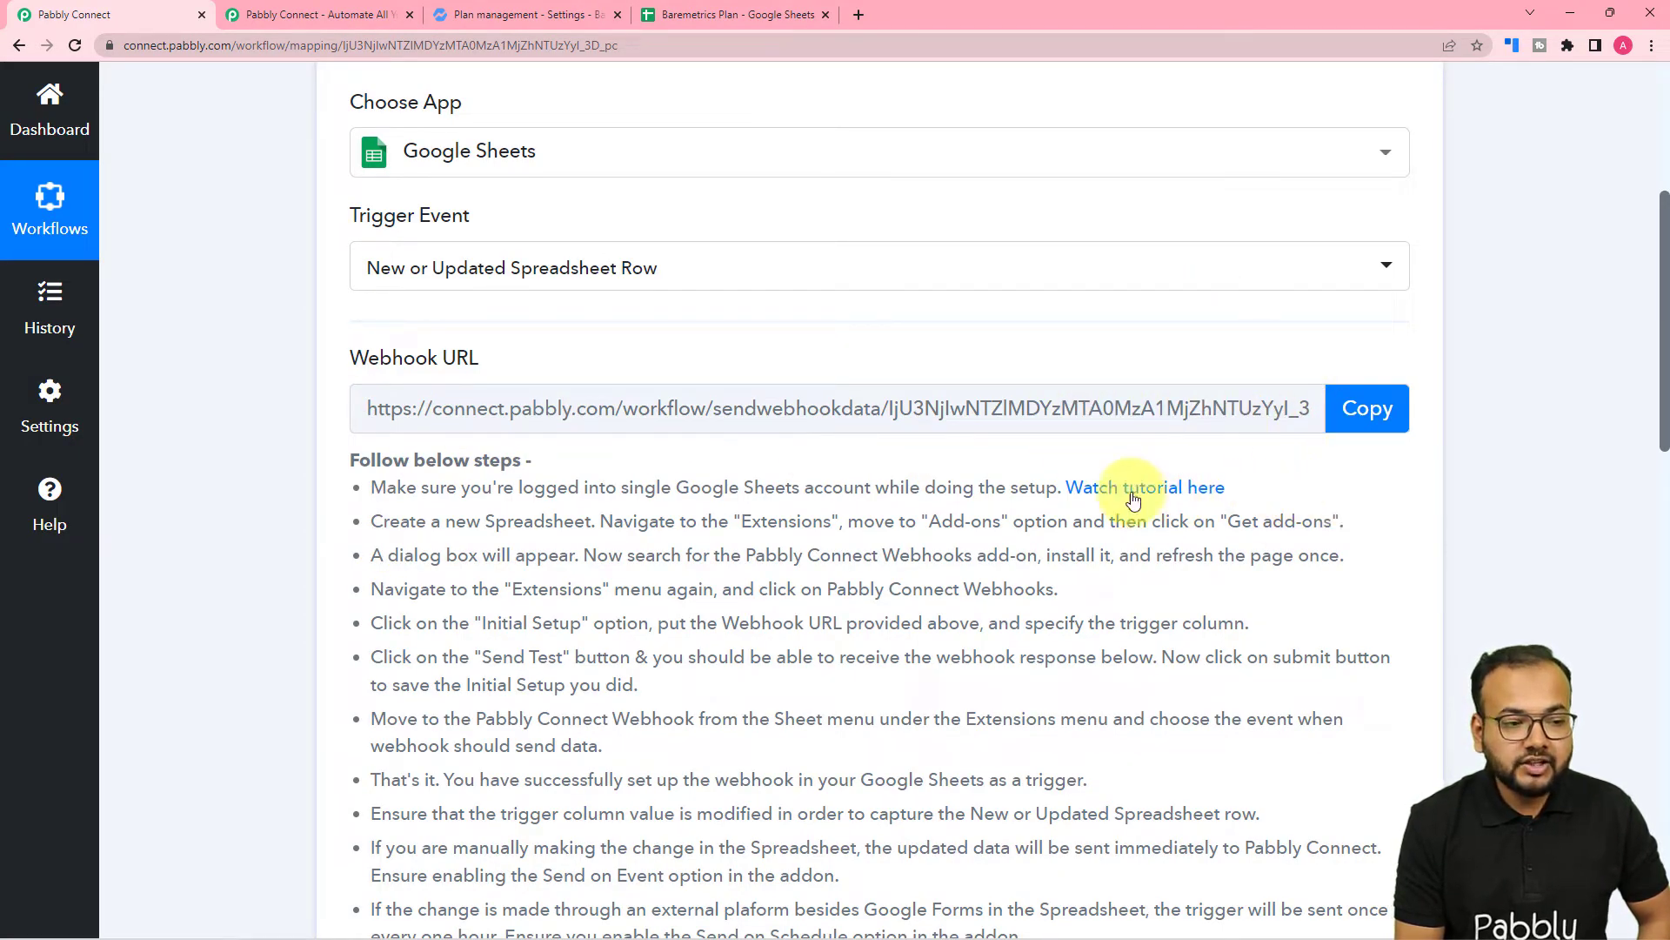
{"action": "scroll", "coordinate": [633, 591], "scroll_direction": "down", "scroll_amount": 1}
{"action": "scroll", "coordinate": [633, 597], "scroll_direction": "down", "scroll_amount": 1}
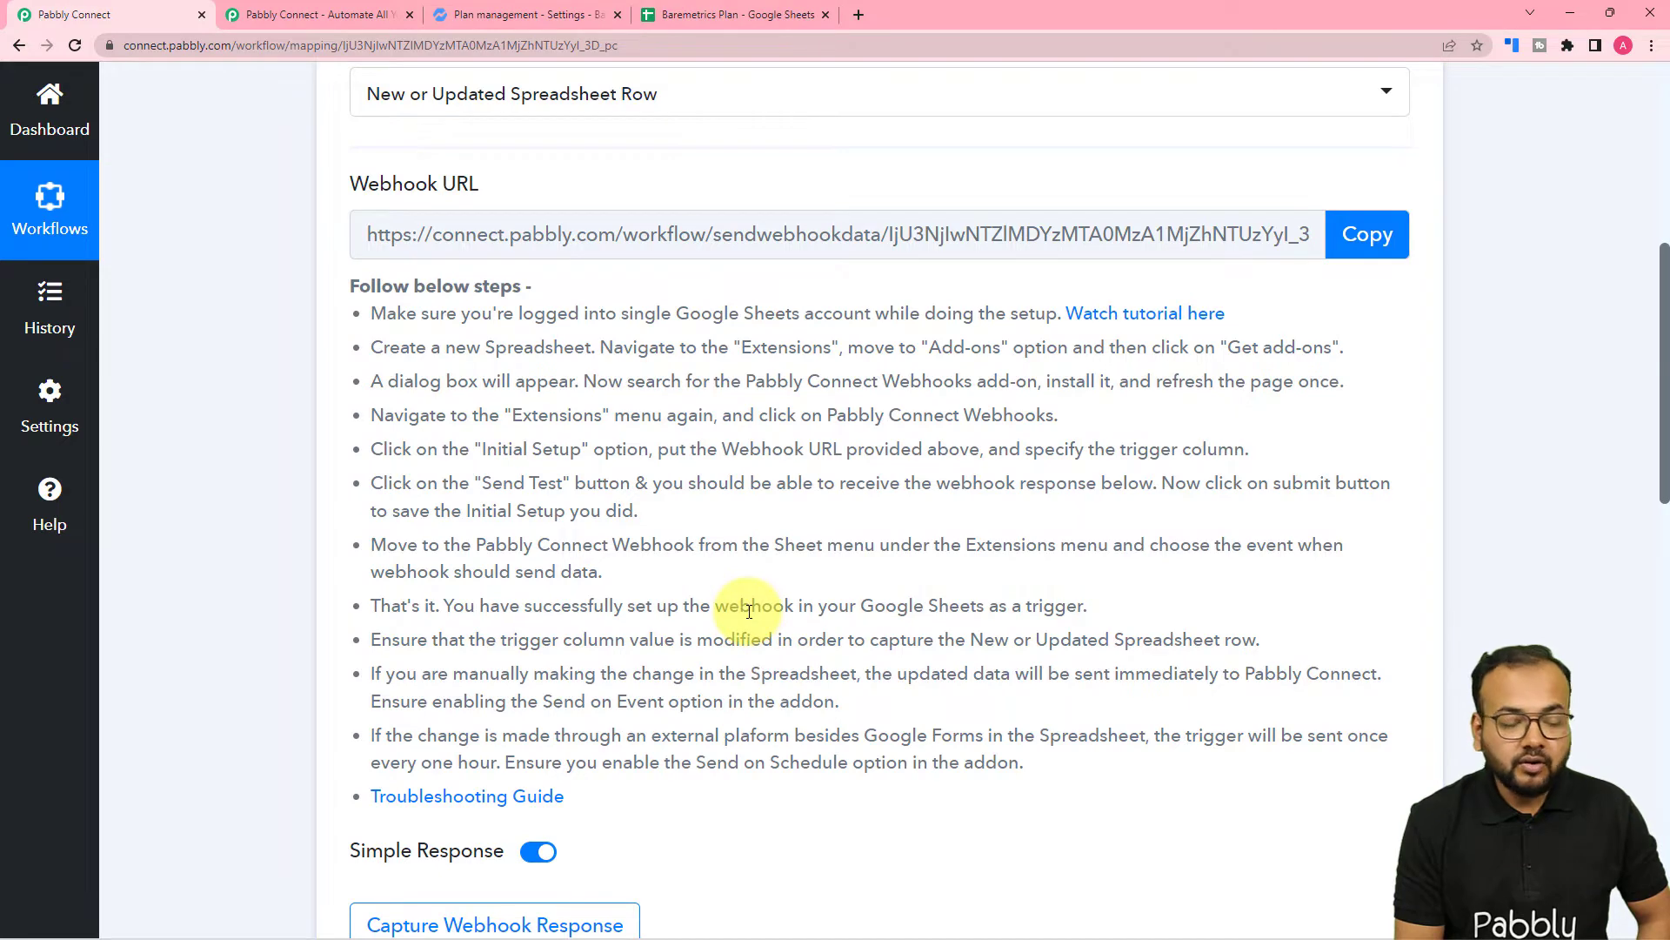
{"action": "scroll", "coordinate": [749, 611], "scroll_direction": "down", "scroll_amount": 2}
{"action": "scroll", "coordinate": [749, 611], "scroll_direction": "up", "scroll_amount": 2}
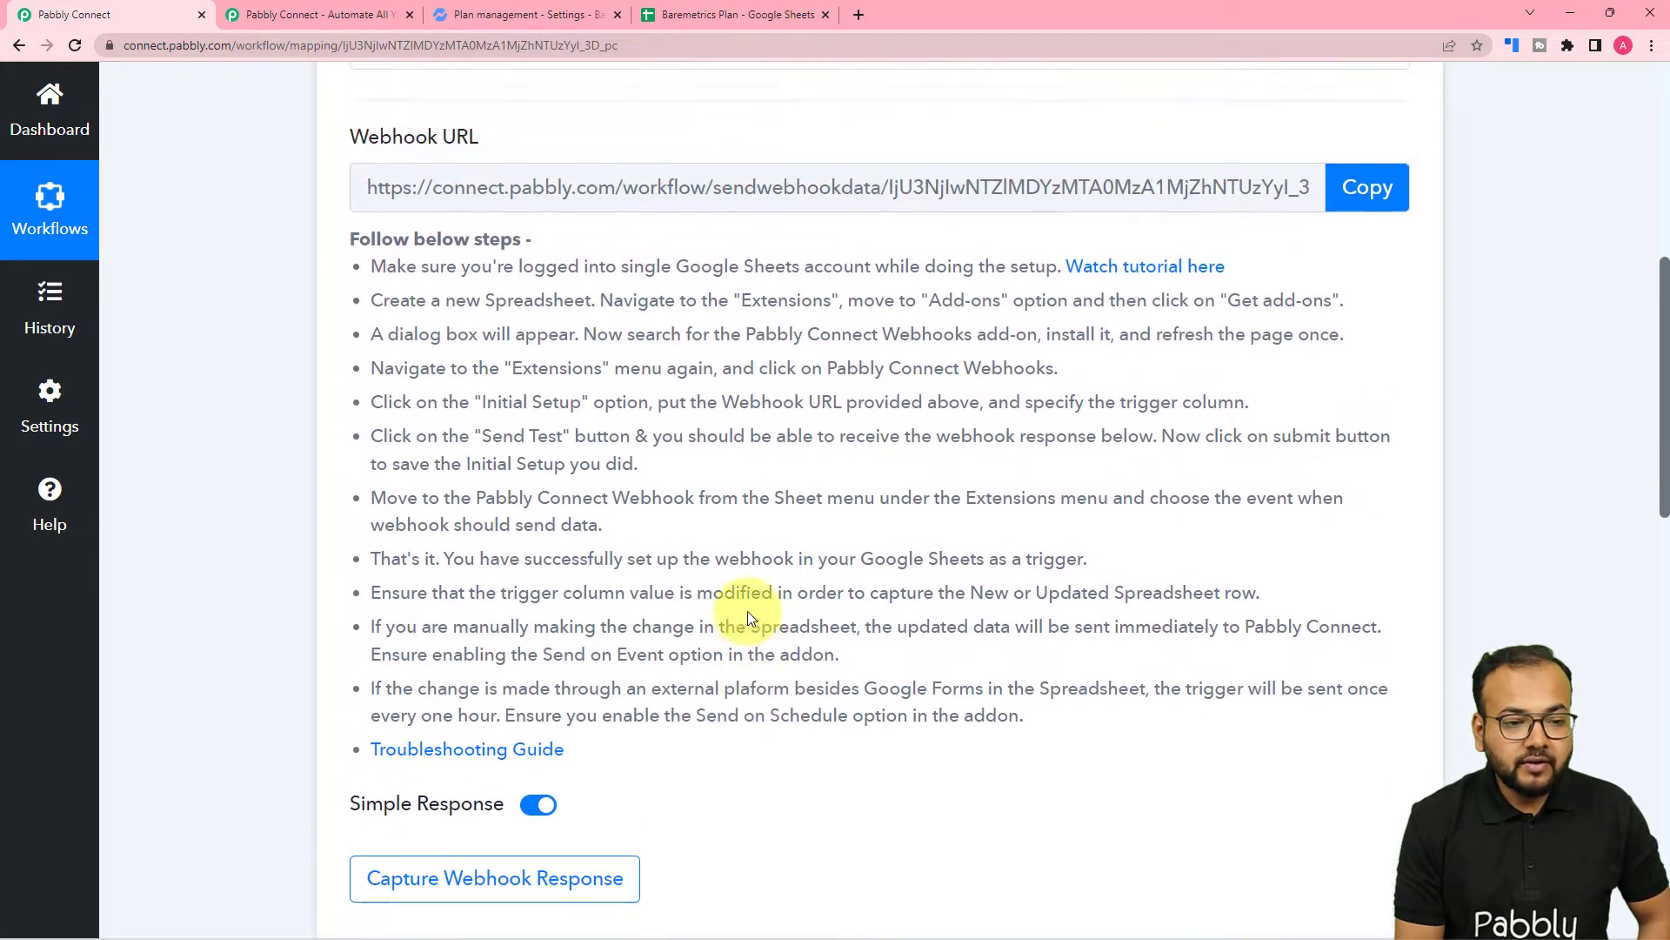
{"action": "left_click", "coordinate": [1383, 254]}
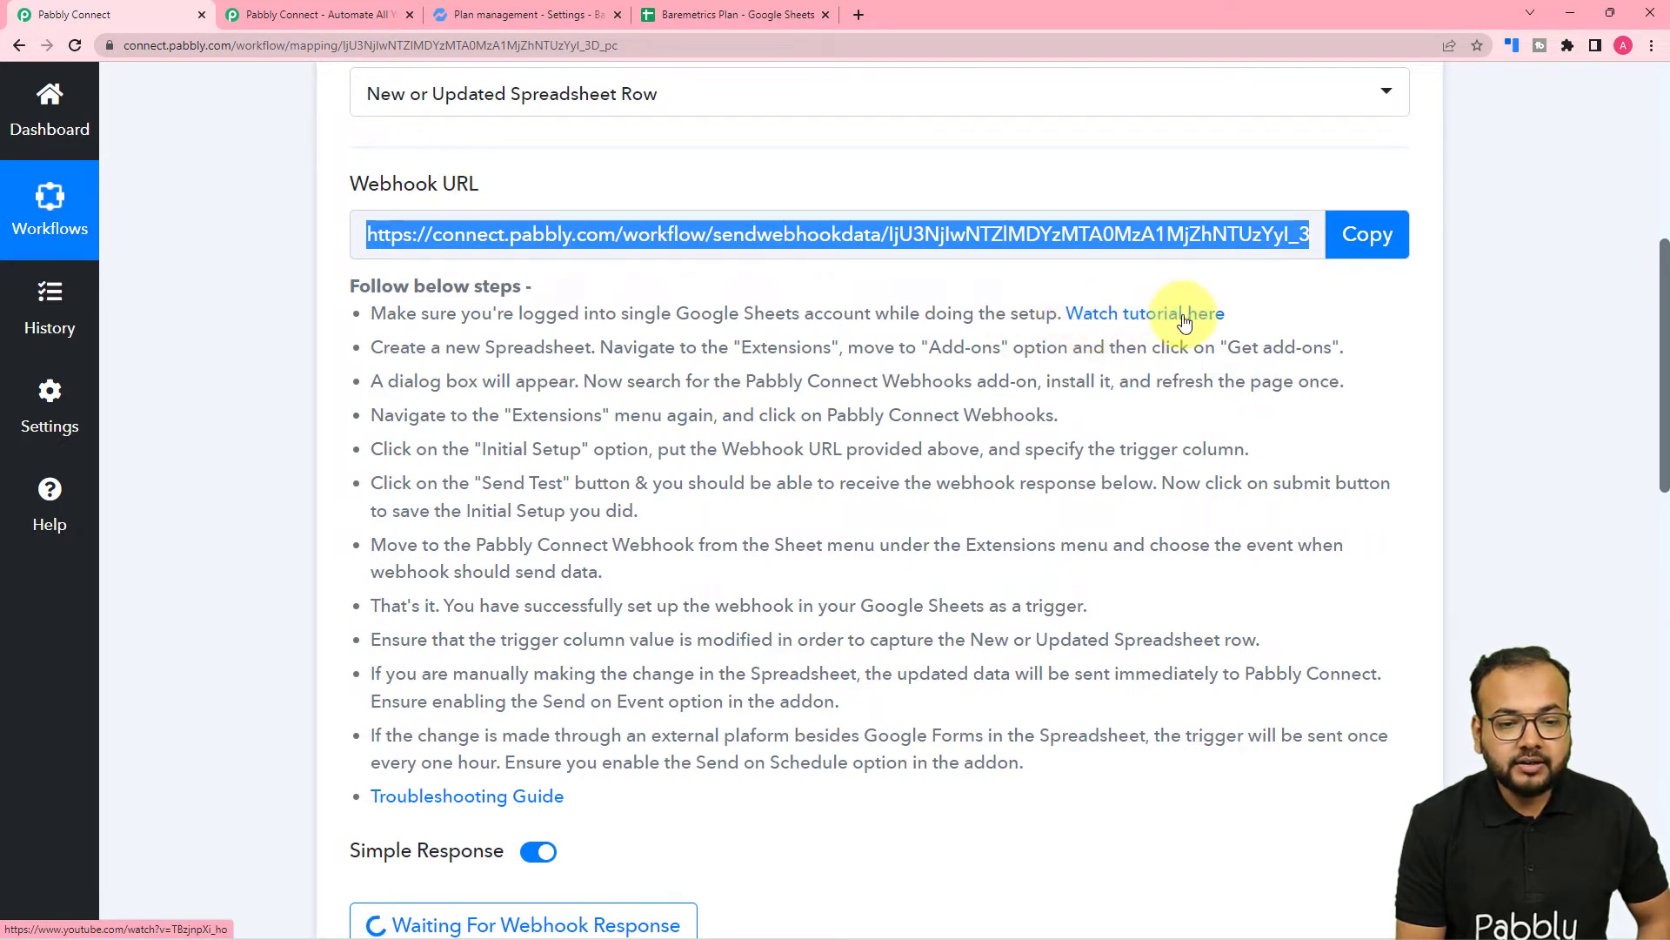
Open the tutorial video linked in the setup instructions, pause it, and return to the workflow's trigger settings
{"action": "left_click", "coordinate": [1152, 315]}
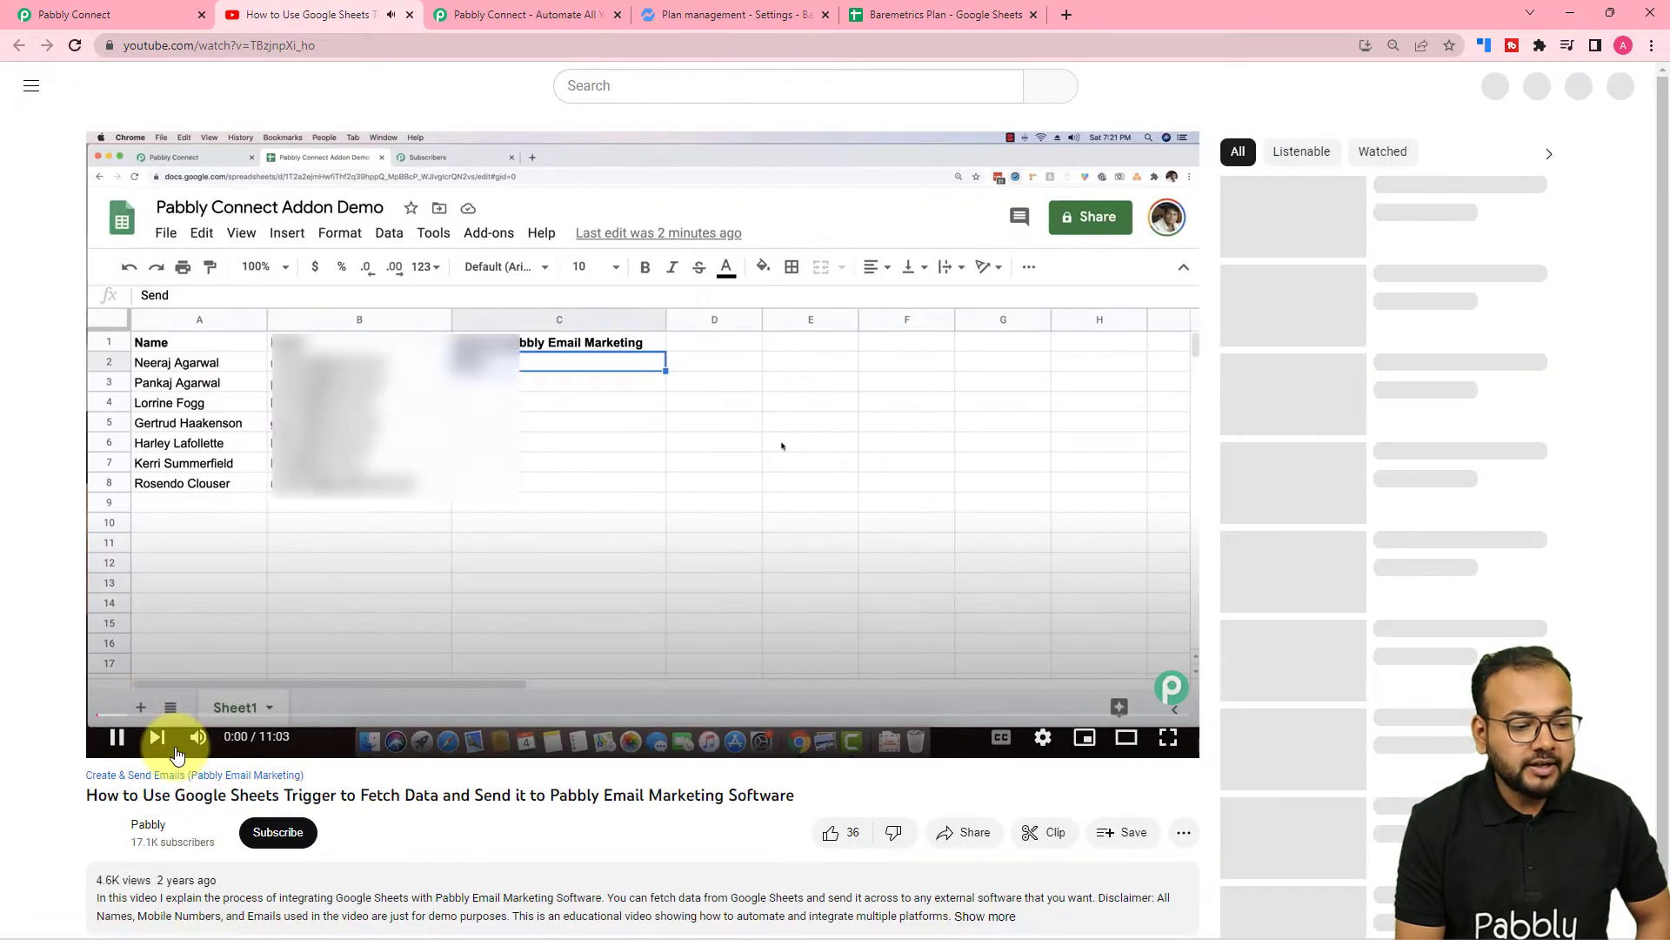
{"action": "left_click", "coordinate": [116, 737]}
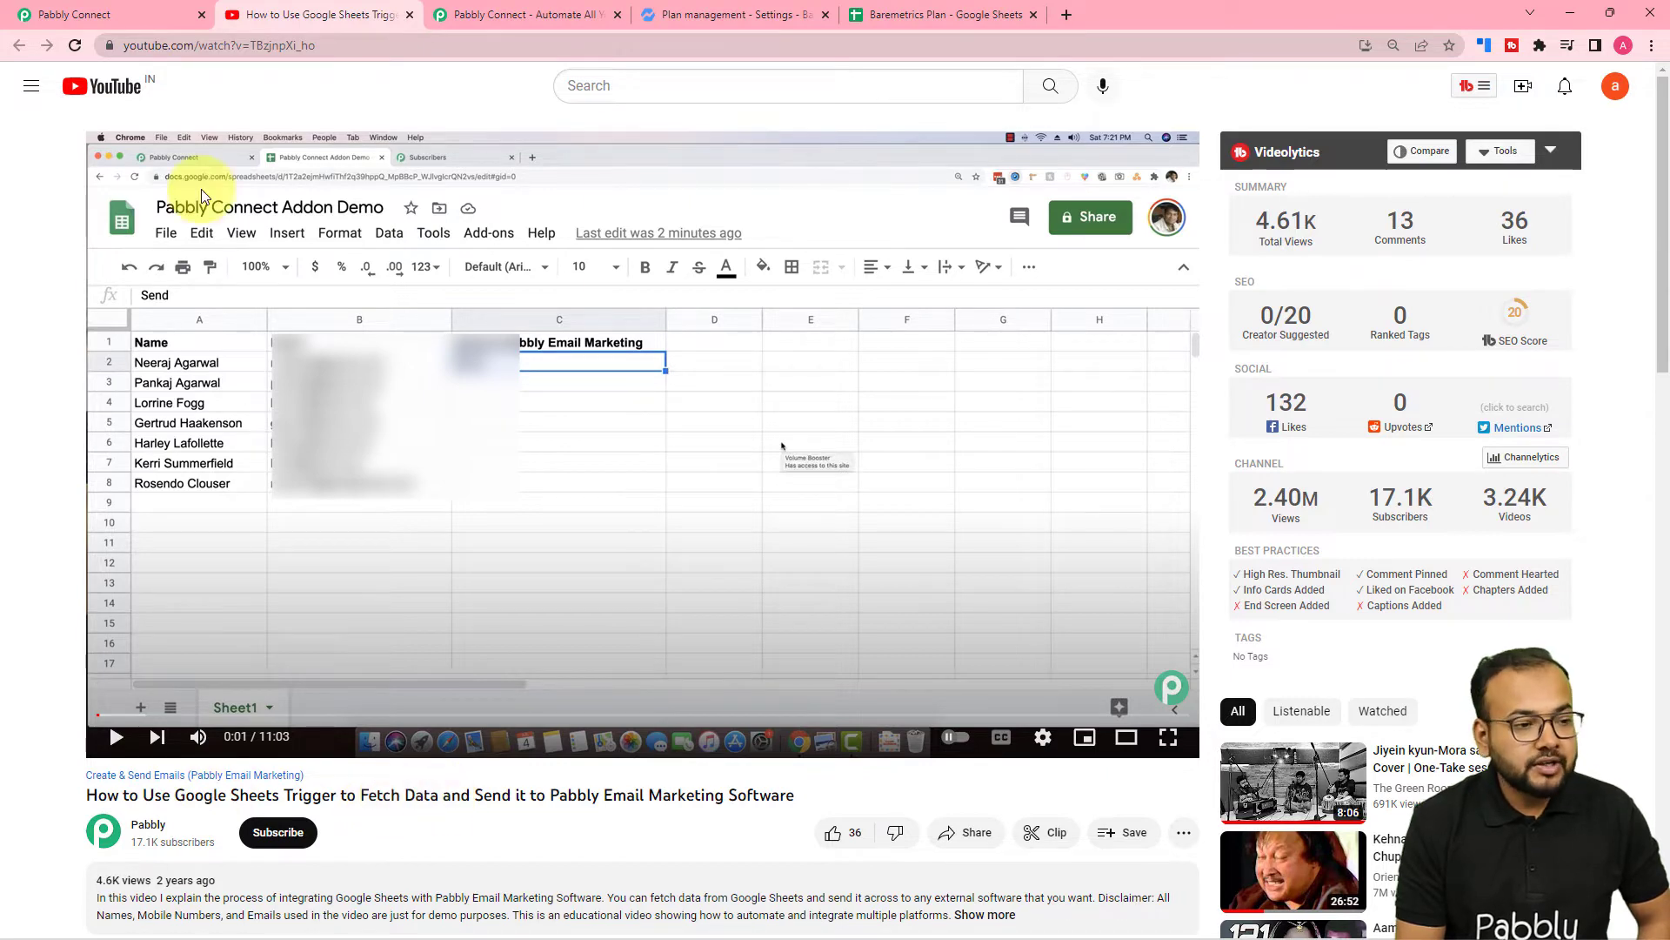
{"action": "left_click", "coordinate": [152, 12]}
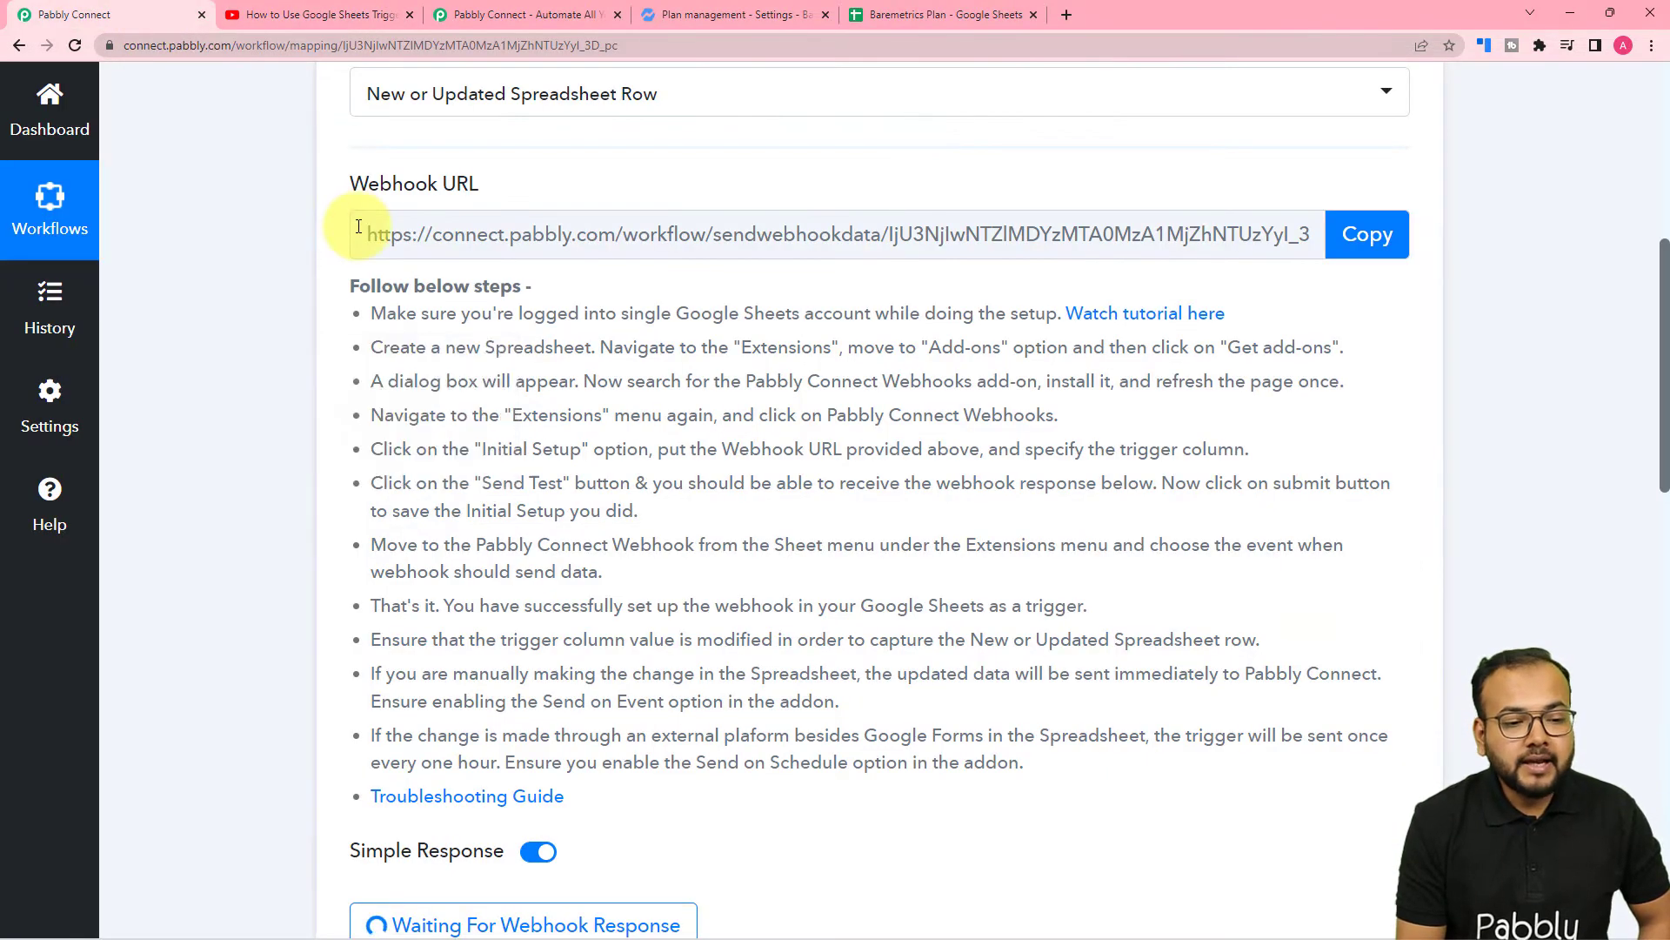
{"action": "scroll", "coordinate": [376, 254], "scroll_direction": "down", "scroll_amount": 1}
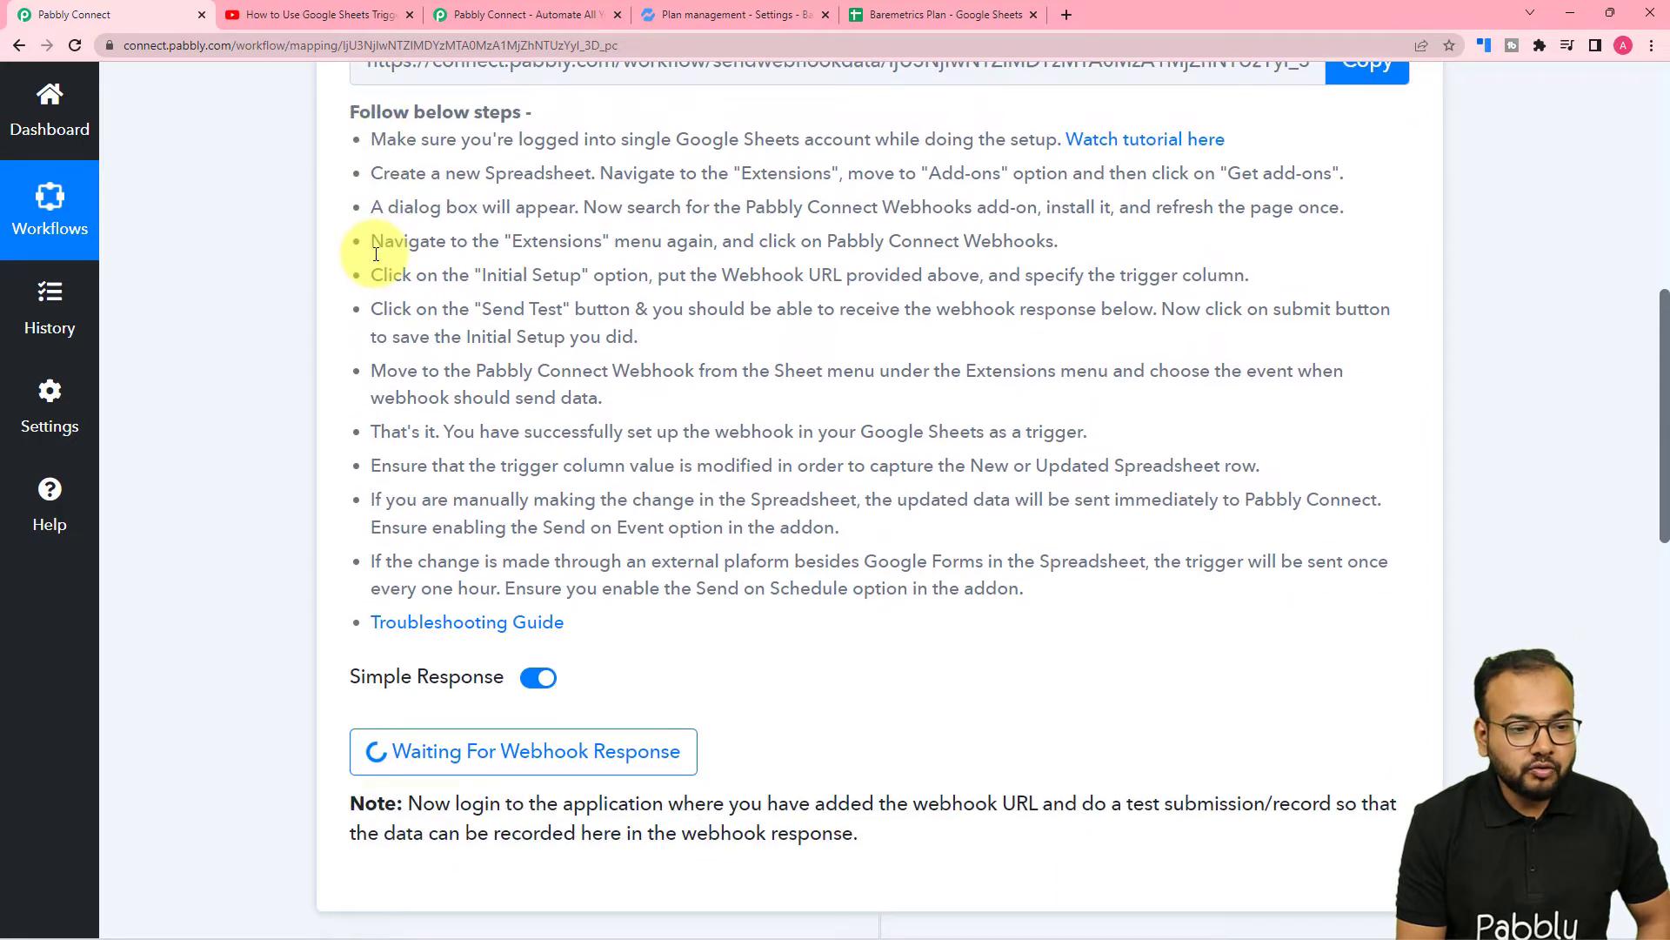
{"action": "scroll", "coordinate": [375, 253], "scroll_direction": "up", "scroll_amount": 3}
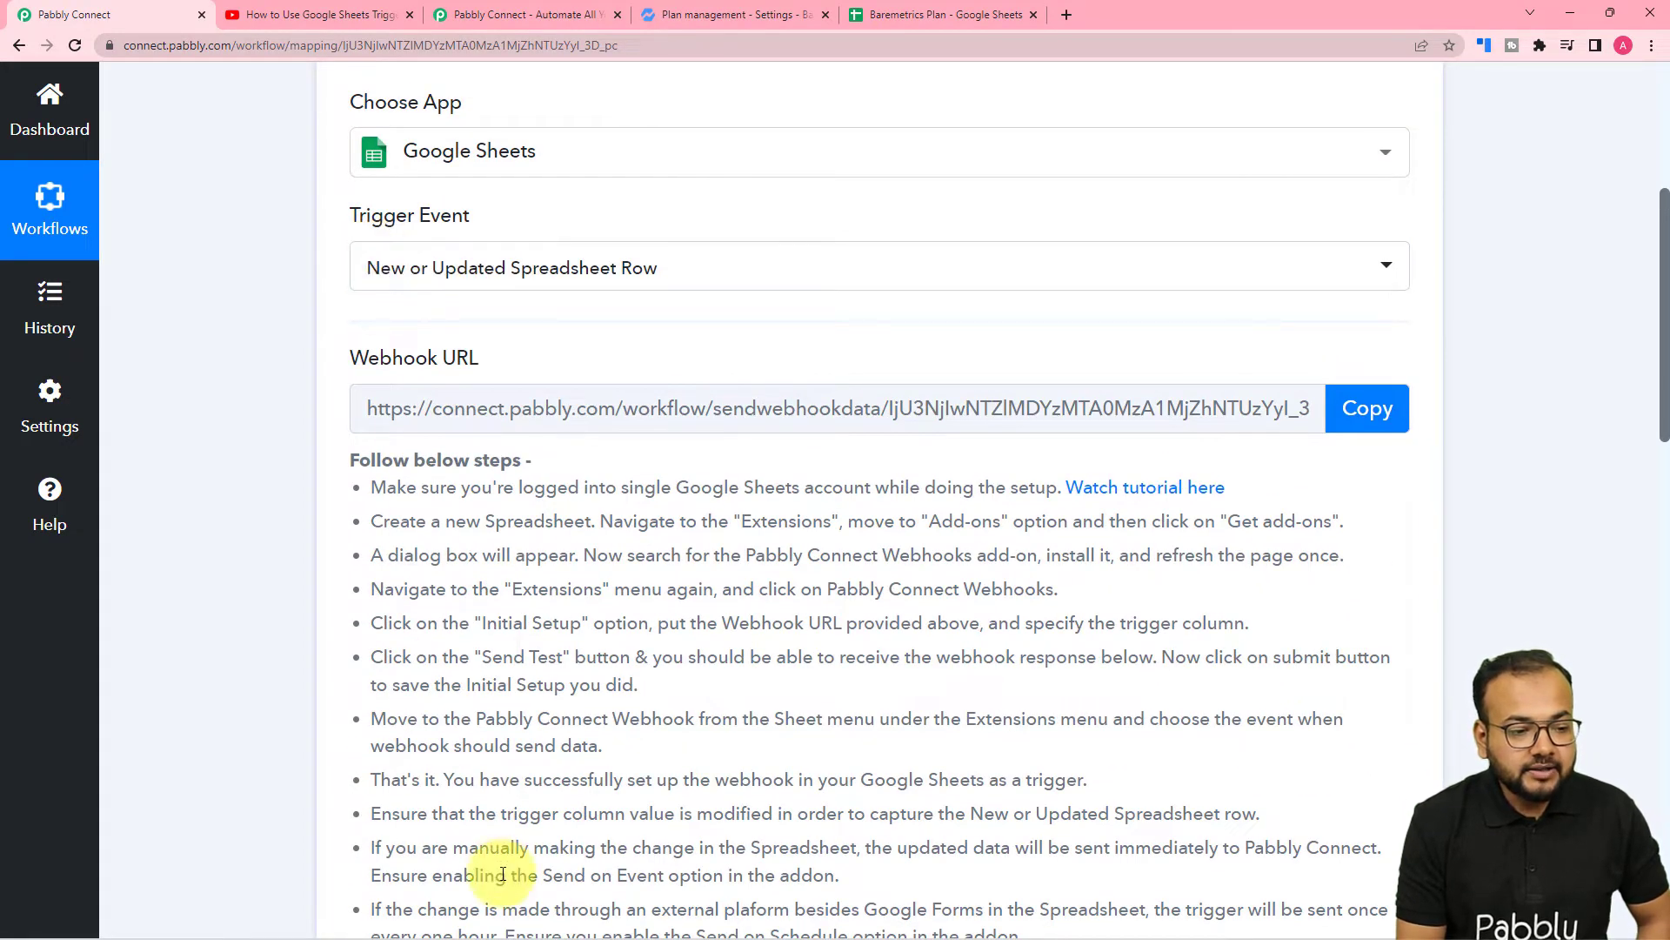
Switch to the Baremetrics Plan spreadsheet in the incognito window and open the Initial Setup of the Pabbly Connect Webhooks add-on
{"action": "mouse_move", "coordinate": [297, 915]}
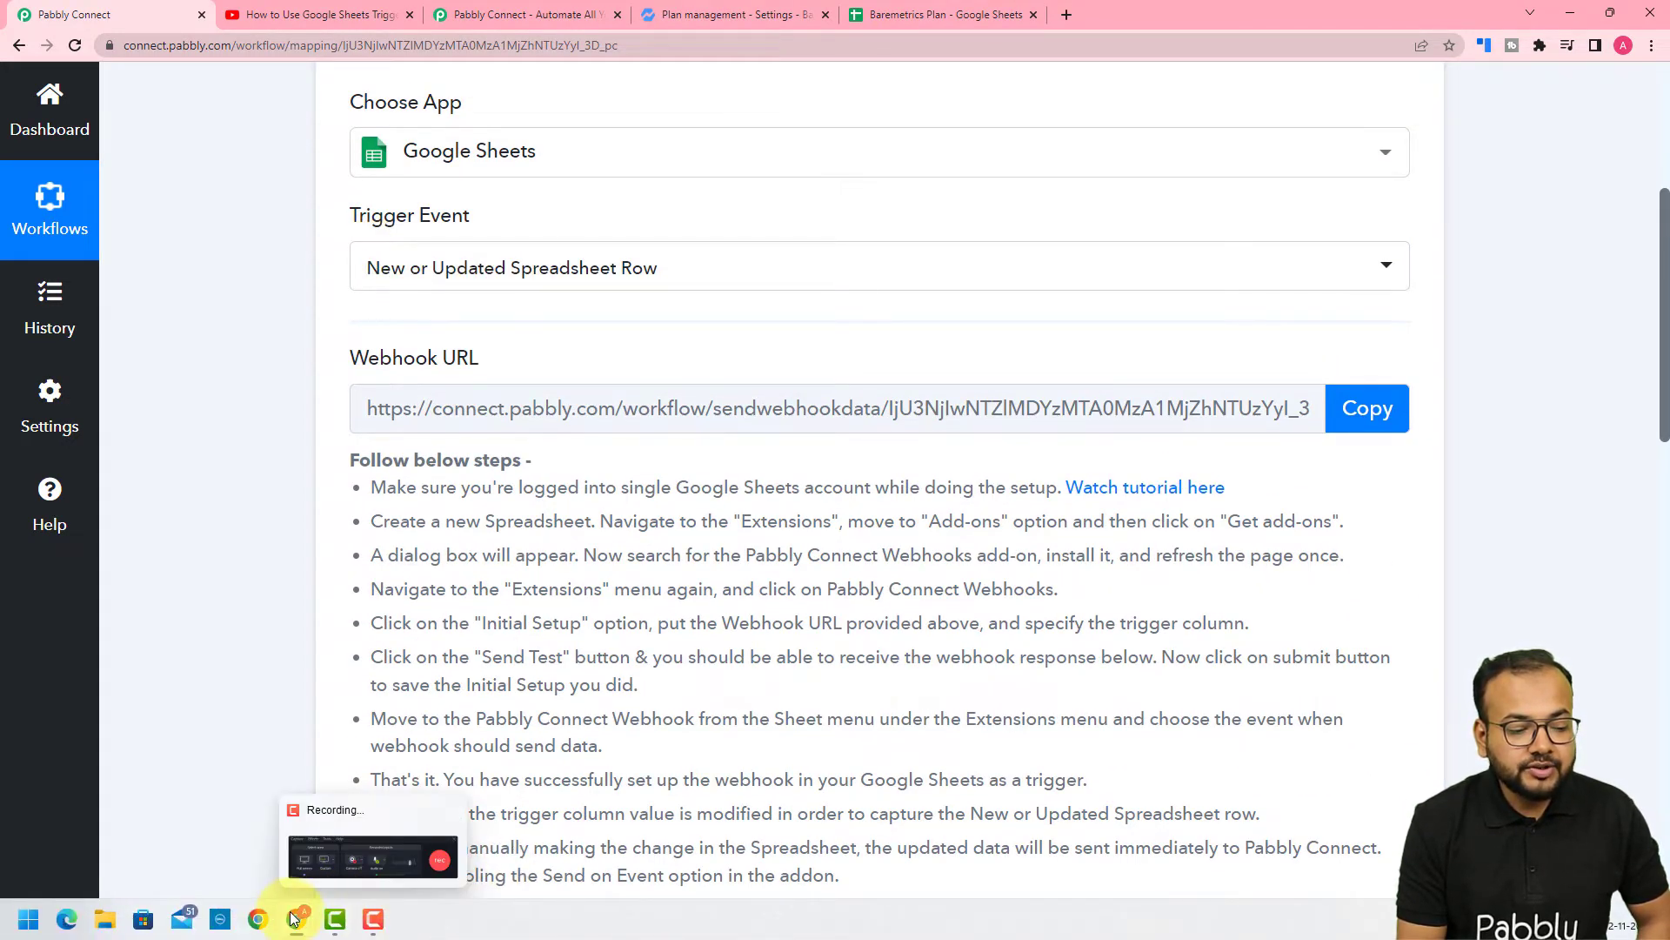
{"action": "left_click", "coordinate": [348, 879]}
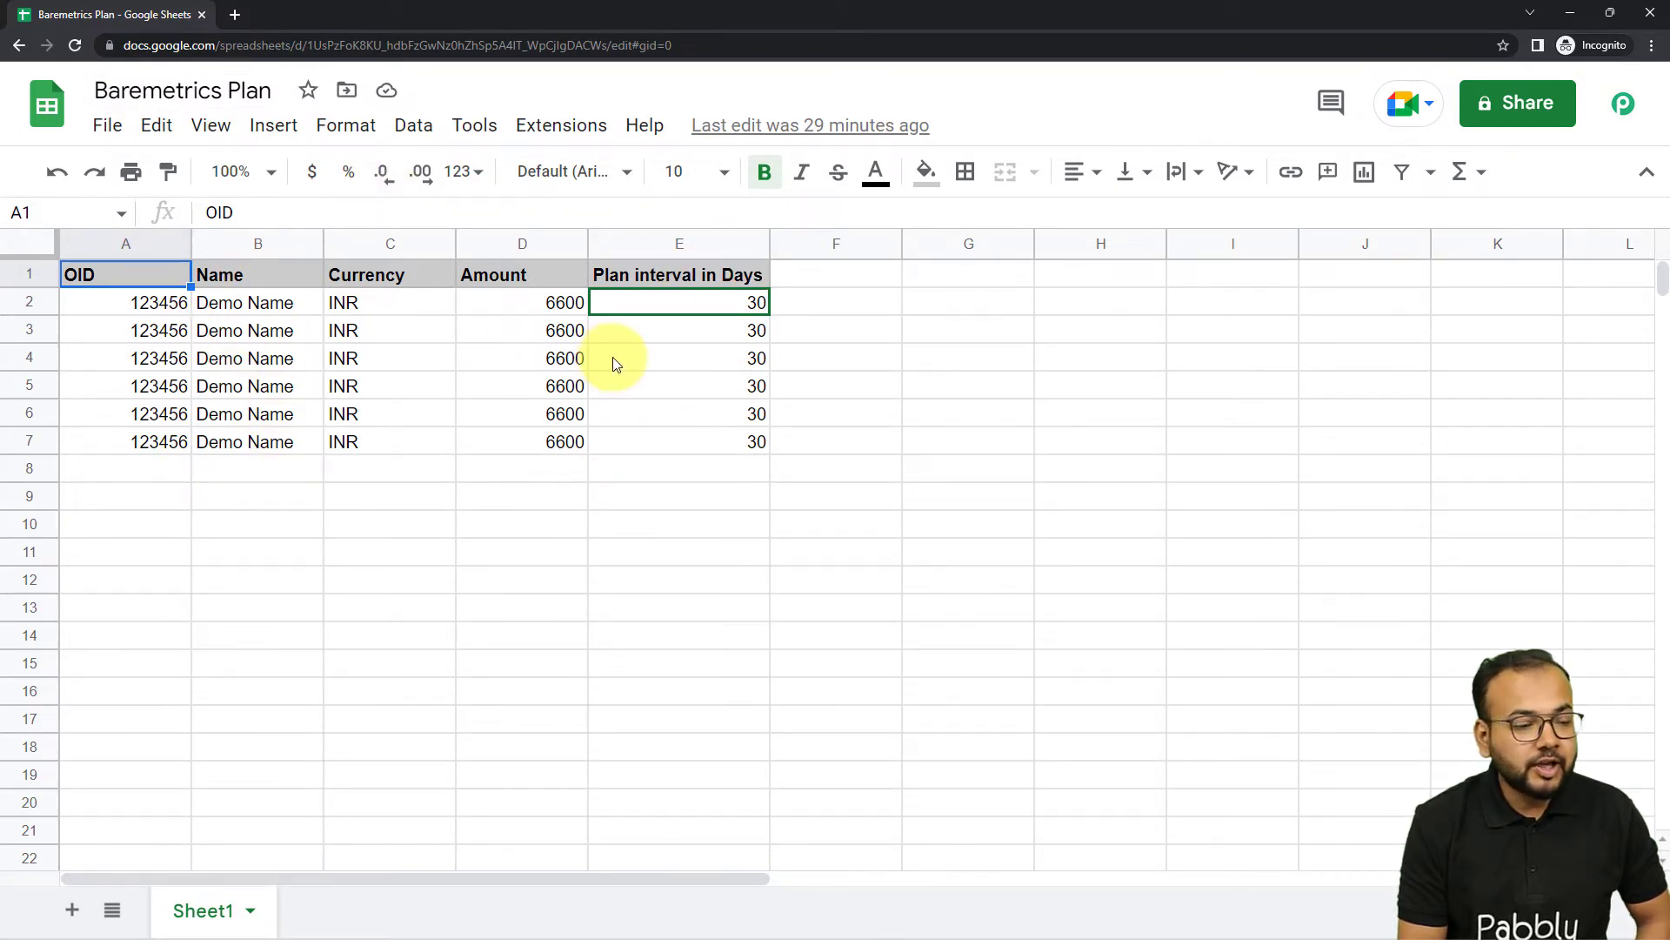
{"action": "left_click", "coordinate": [562, 127]}
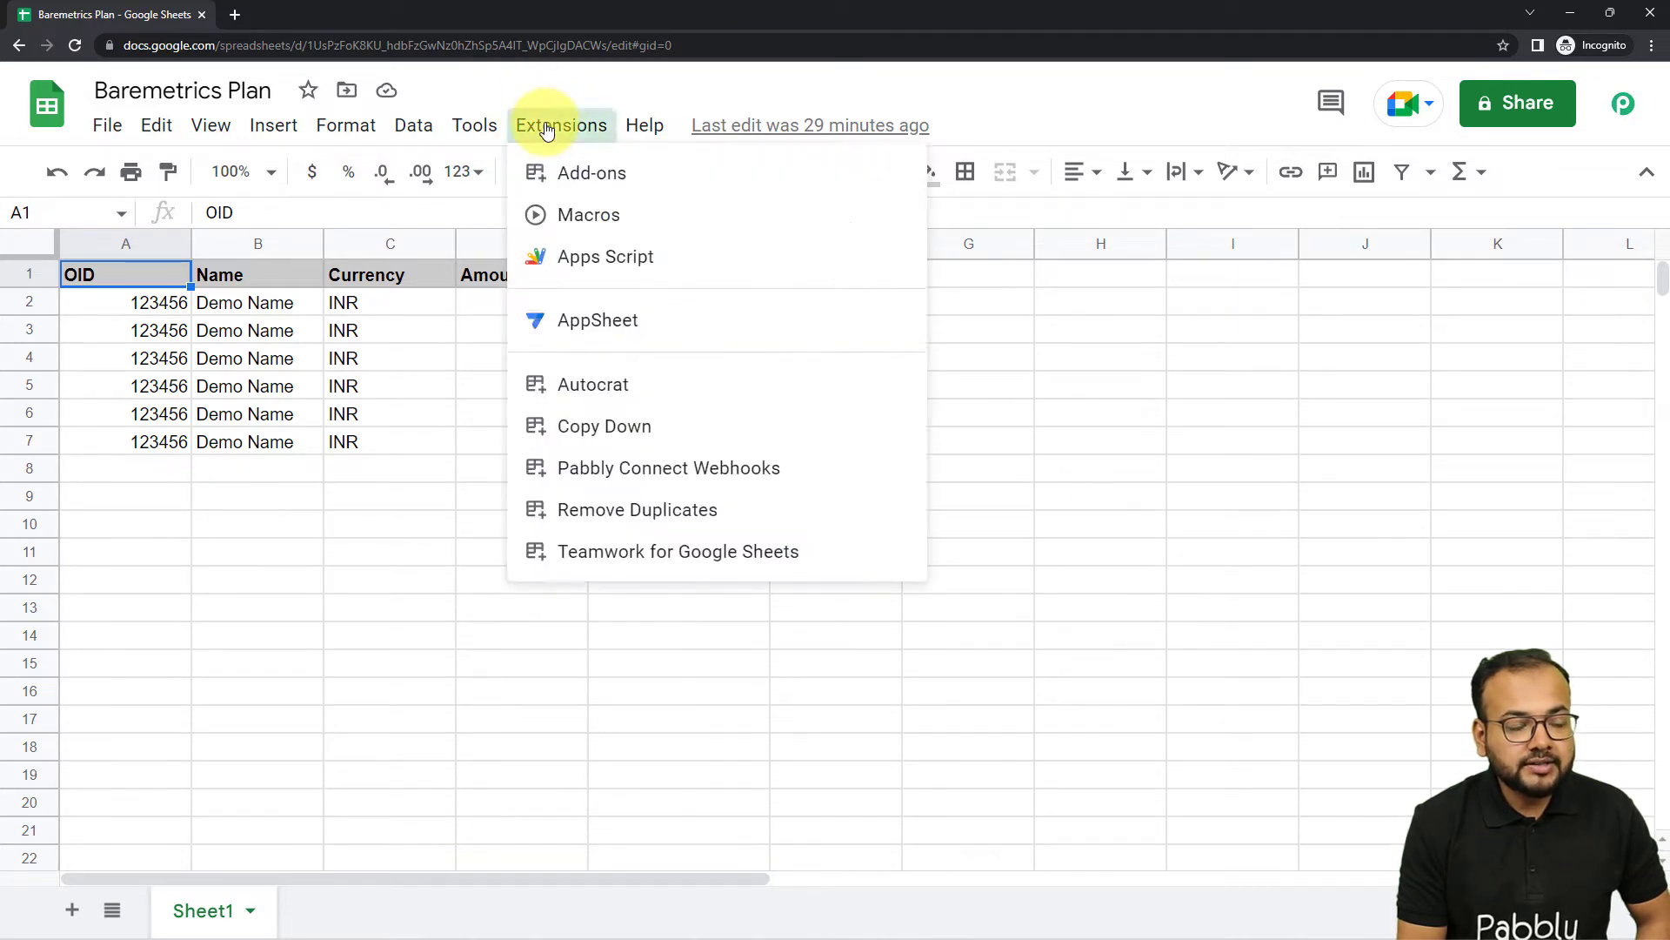
{"action": "mouse_move", "coordinate": [560, 174]}
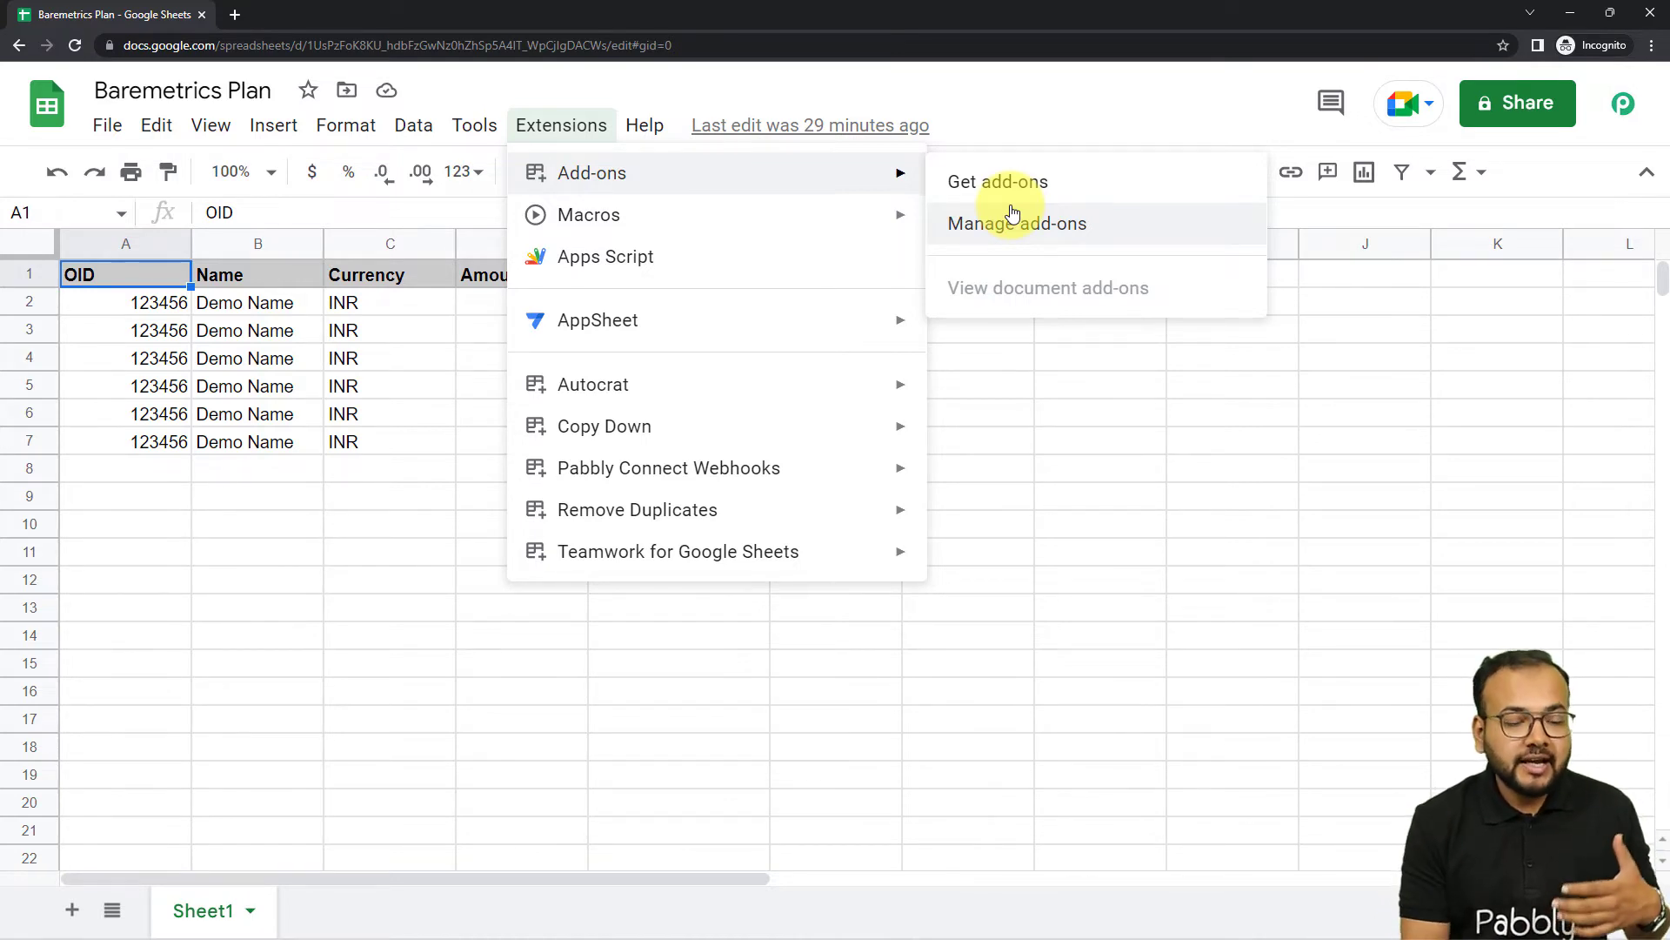
{"action": "mouse_move", "coordinate": [540, 490]}
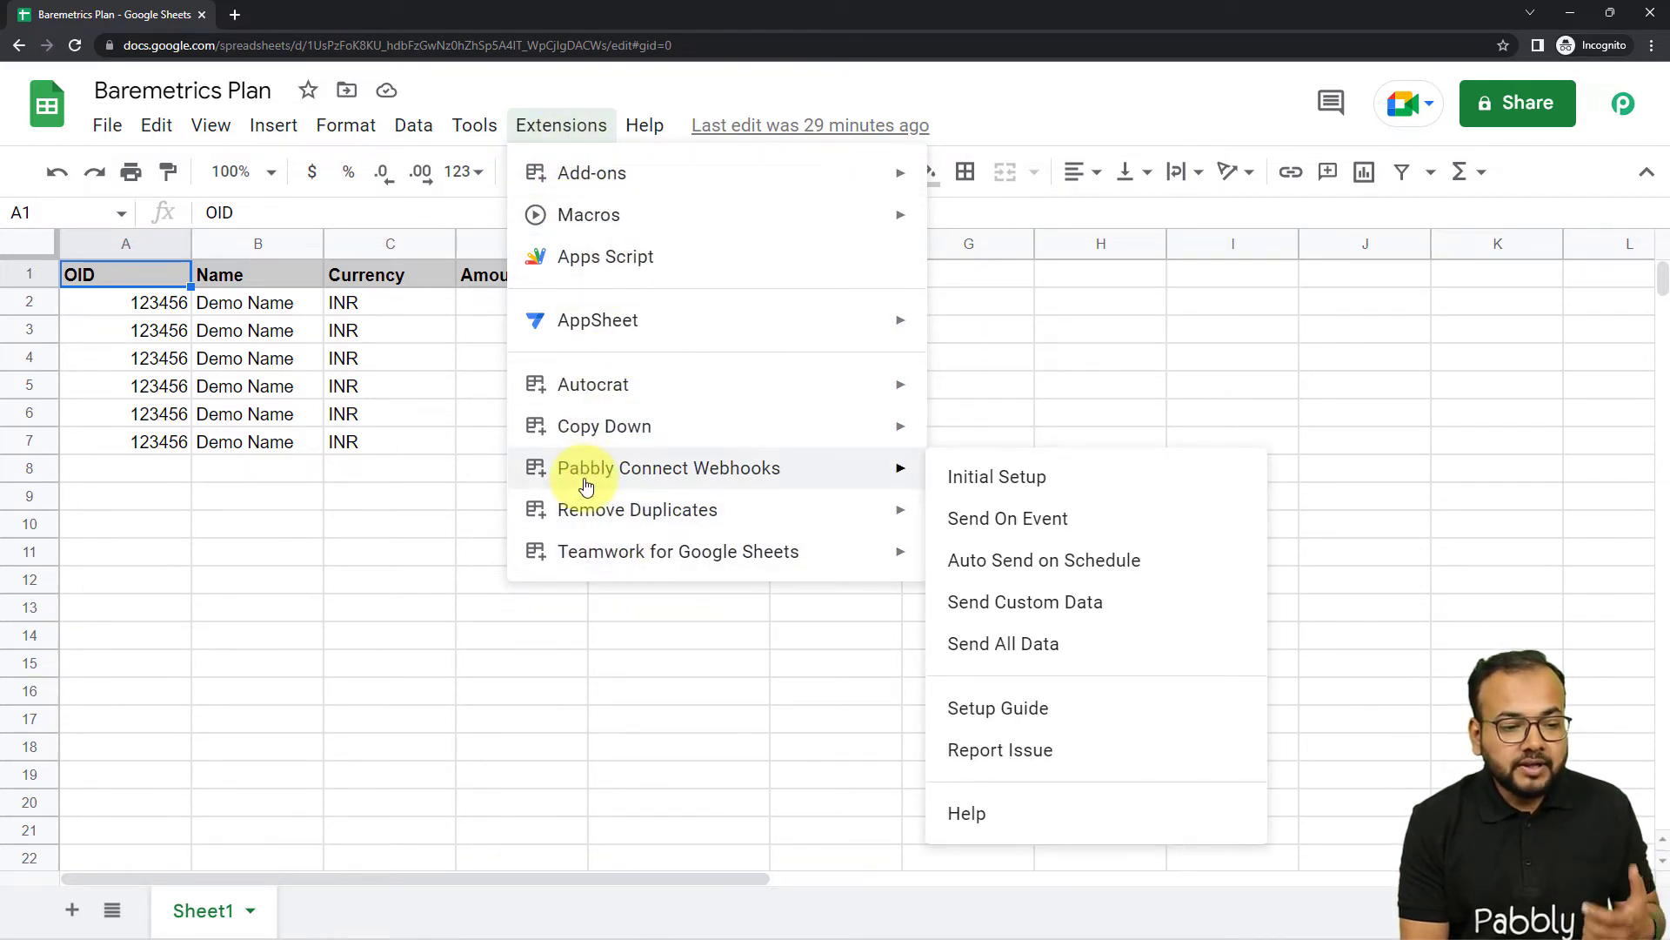
{"action": "left_click", "coordinate": [989, 485]}
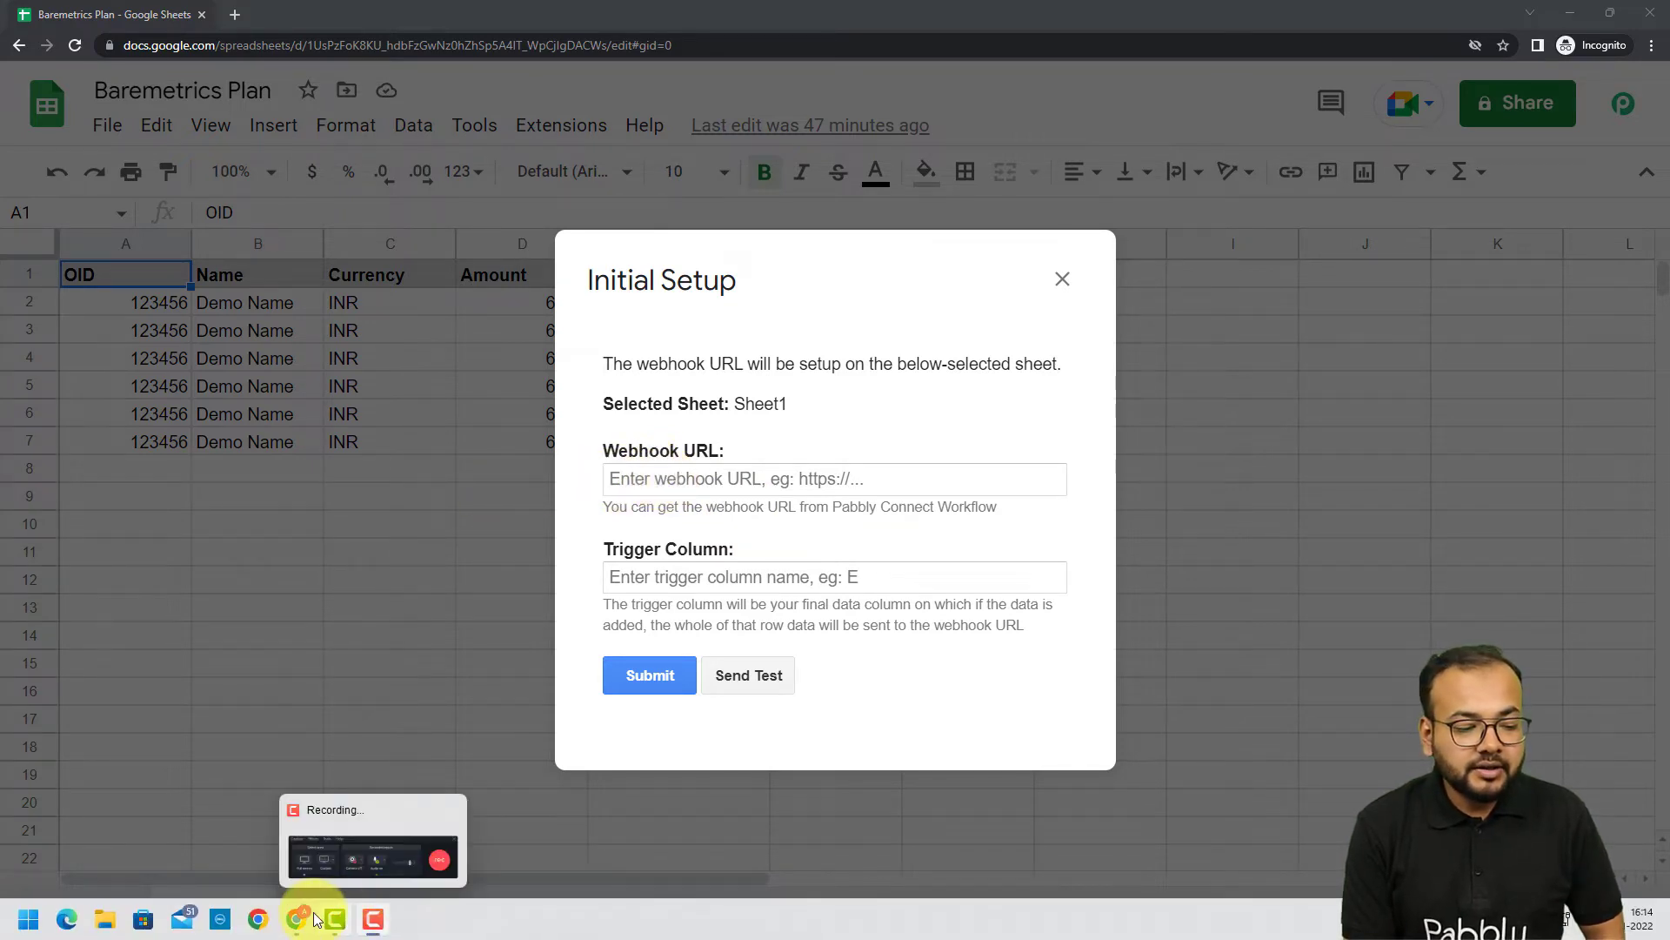
Copy the trigger's webhook URL from the workflow window again and return to the spreadsheet's Initial Setup dialog
{"action": "mouse_move", "coordinate": [295, 921]}
{"action": "left_click", "coordinate": [225, 847]}
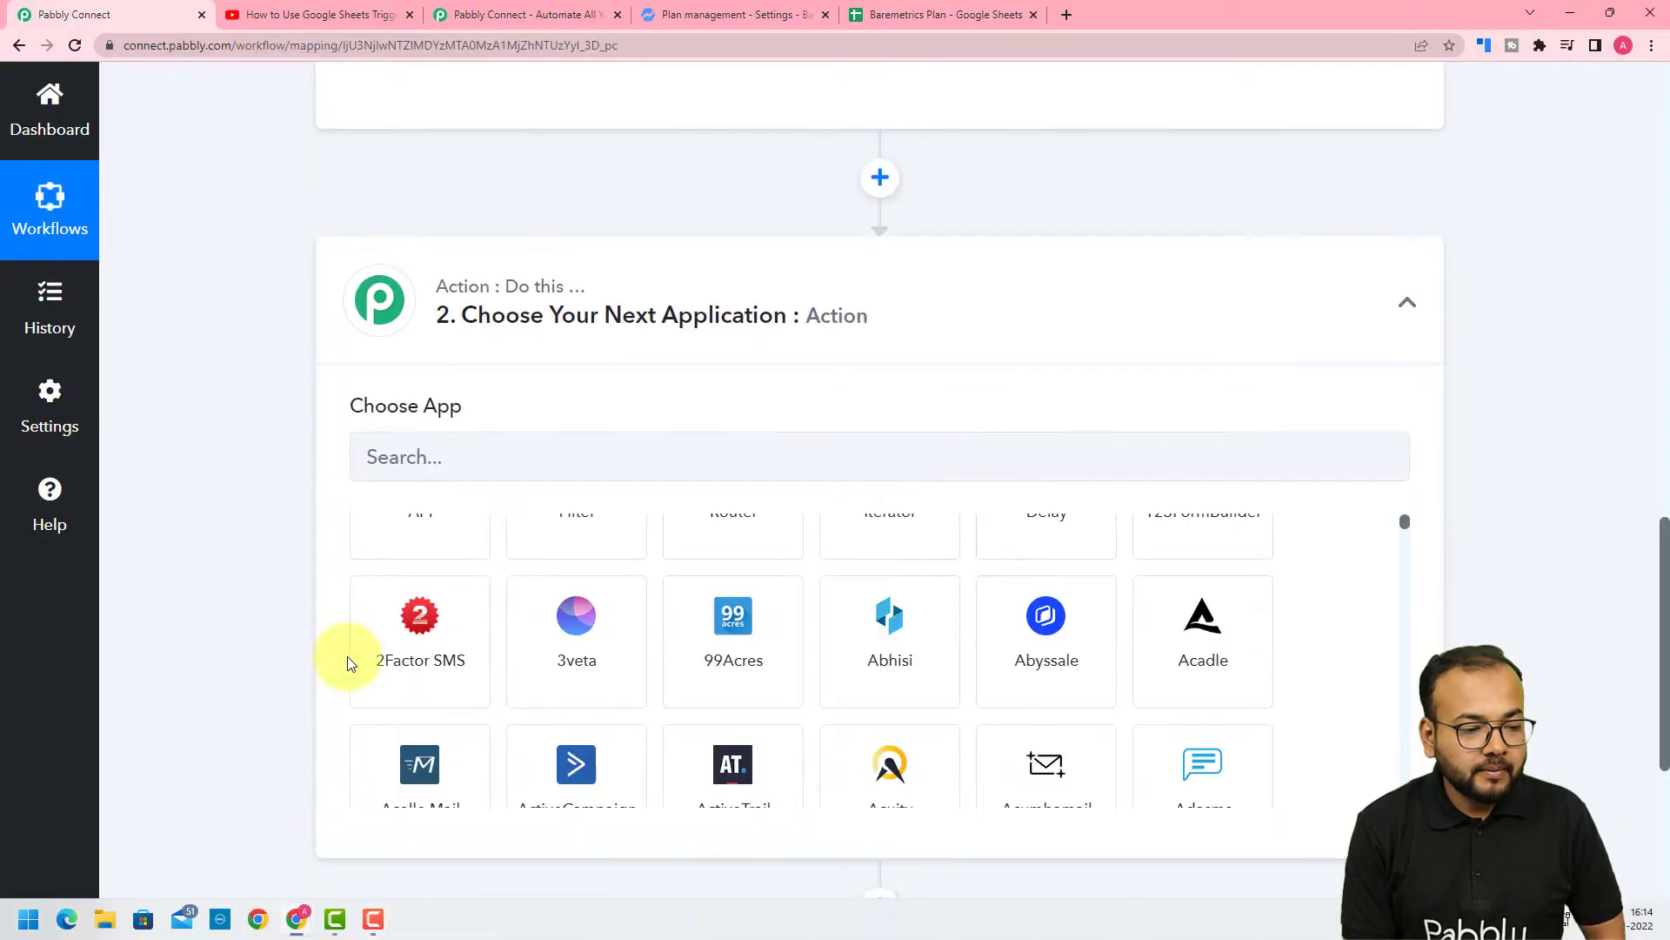
{"action": "scroll", "coordinate": [493, 544], "scroll_direction": "up", "scroll_amount": 5}
{"action": "scroll", "coordinate": [400, 468], "scroll_direction": "up", "scroll_amount": 7}
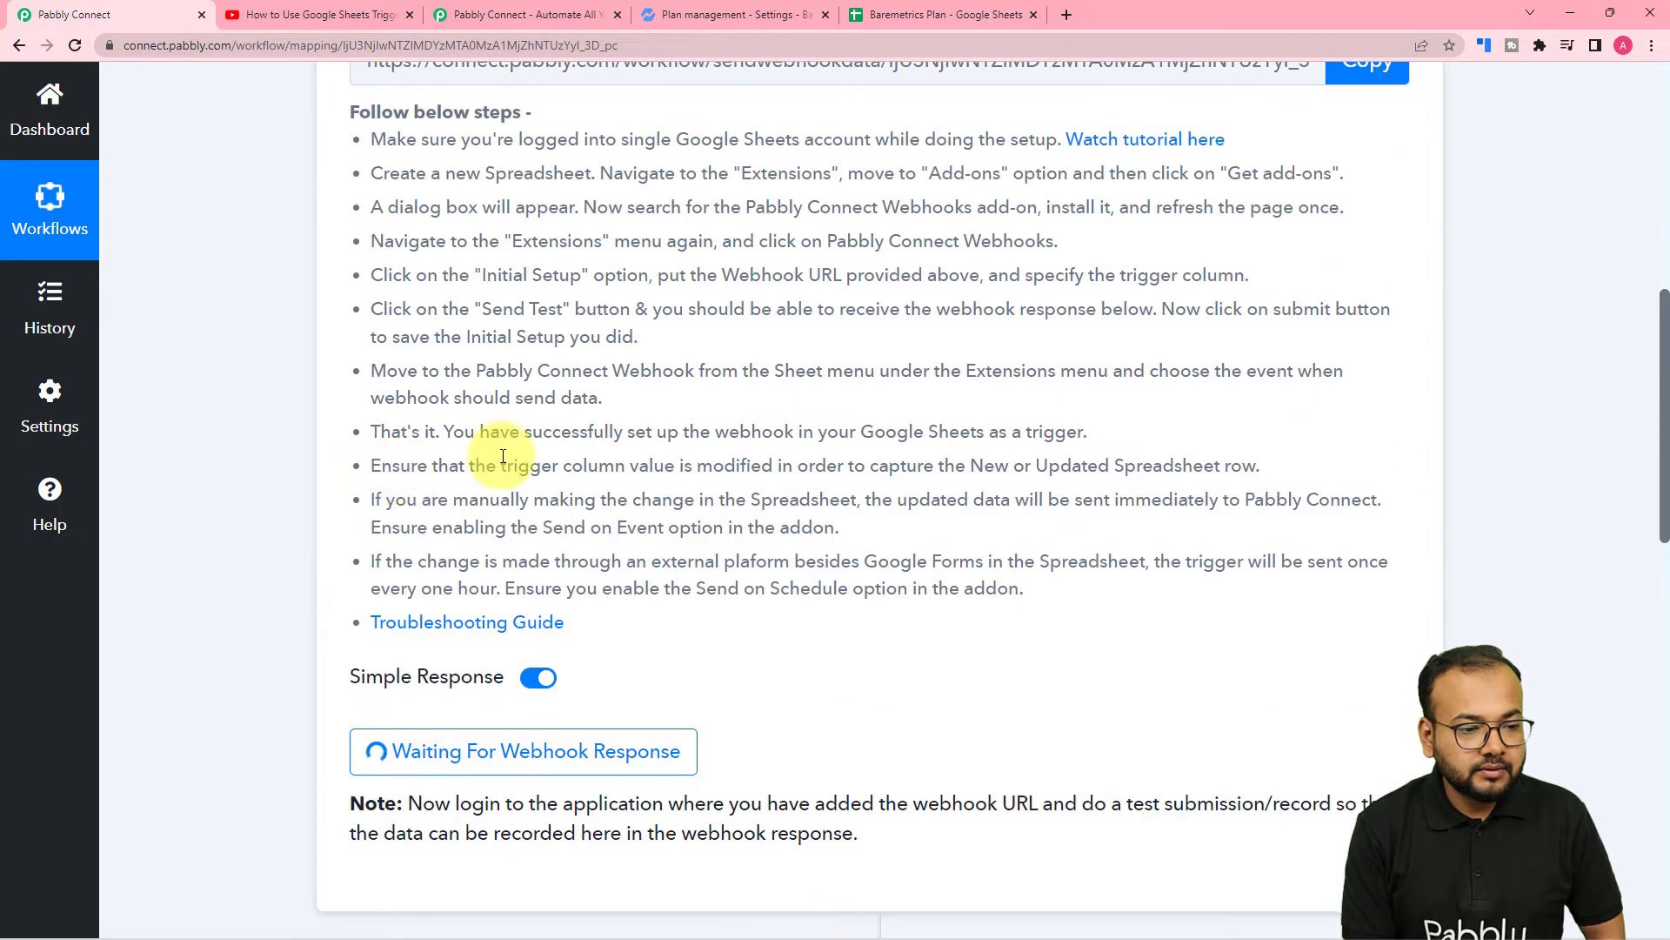
{"action": "left_click", "coordinate": [1386, 347]}
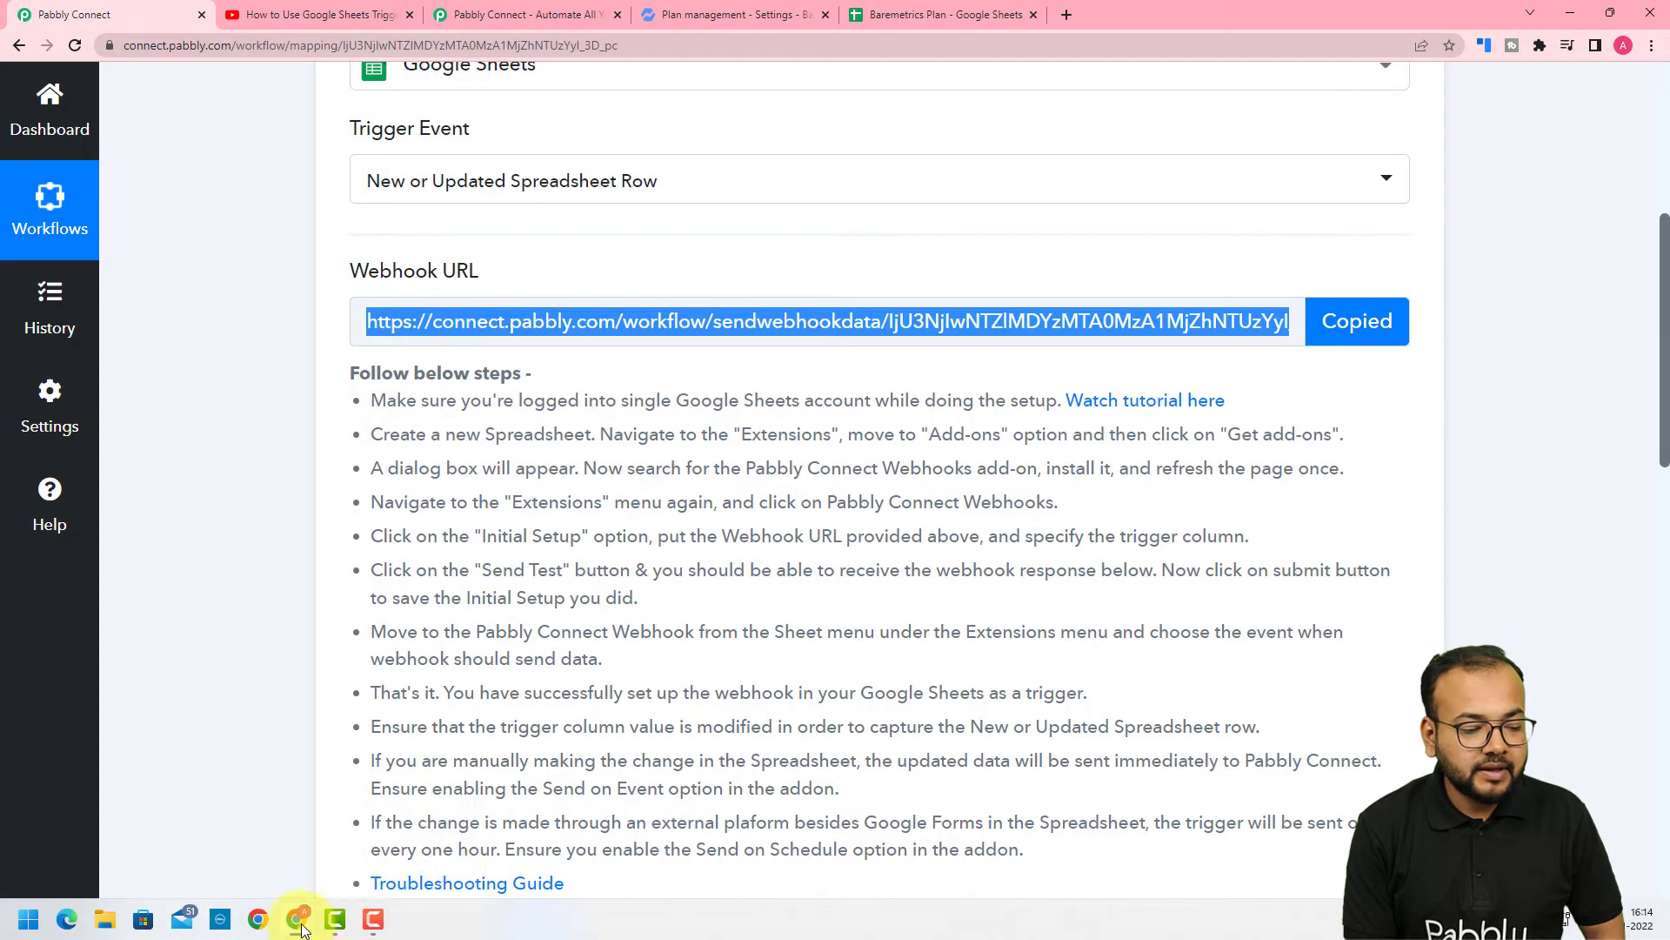
{"action": "mouse_move", "coordinate": [295, 919]}
{"action": "left_click", "coordinate": [367, 838]}
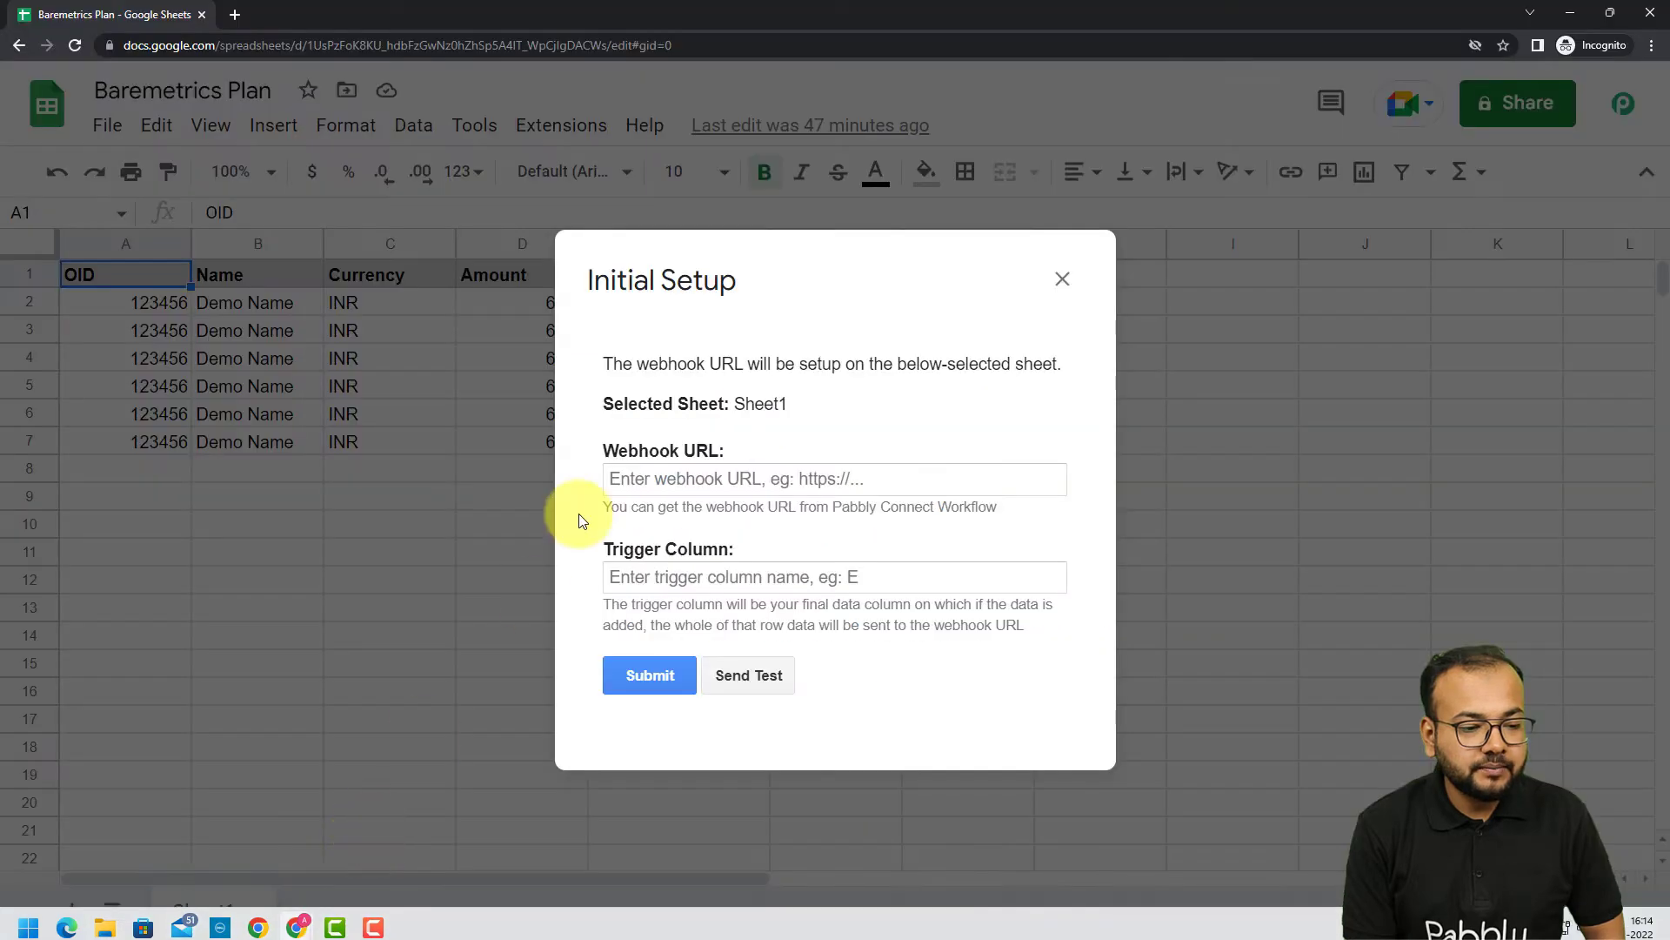
{"action": "right_click", "coordinate": [621, 484]}
{"action": "left_click", "coordinate": [662, 624]}
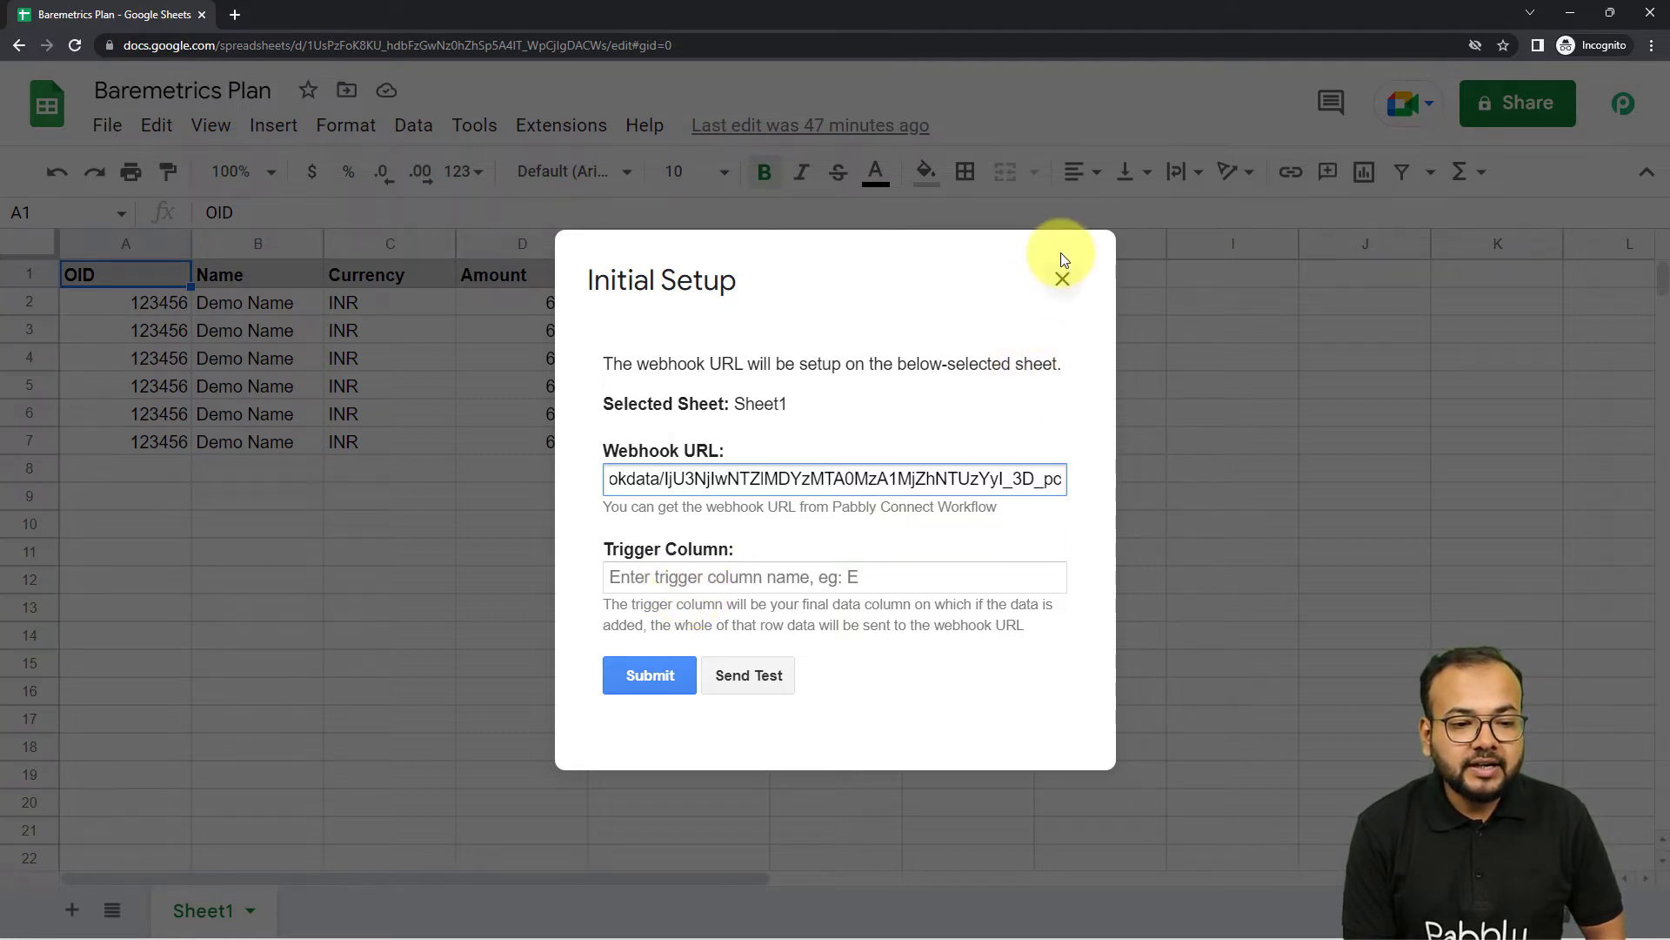
{"action": "left_click", "coordinate": [1063, 276]}
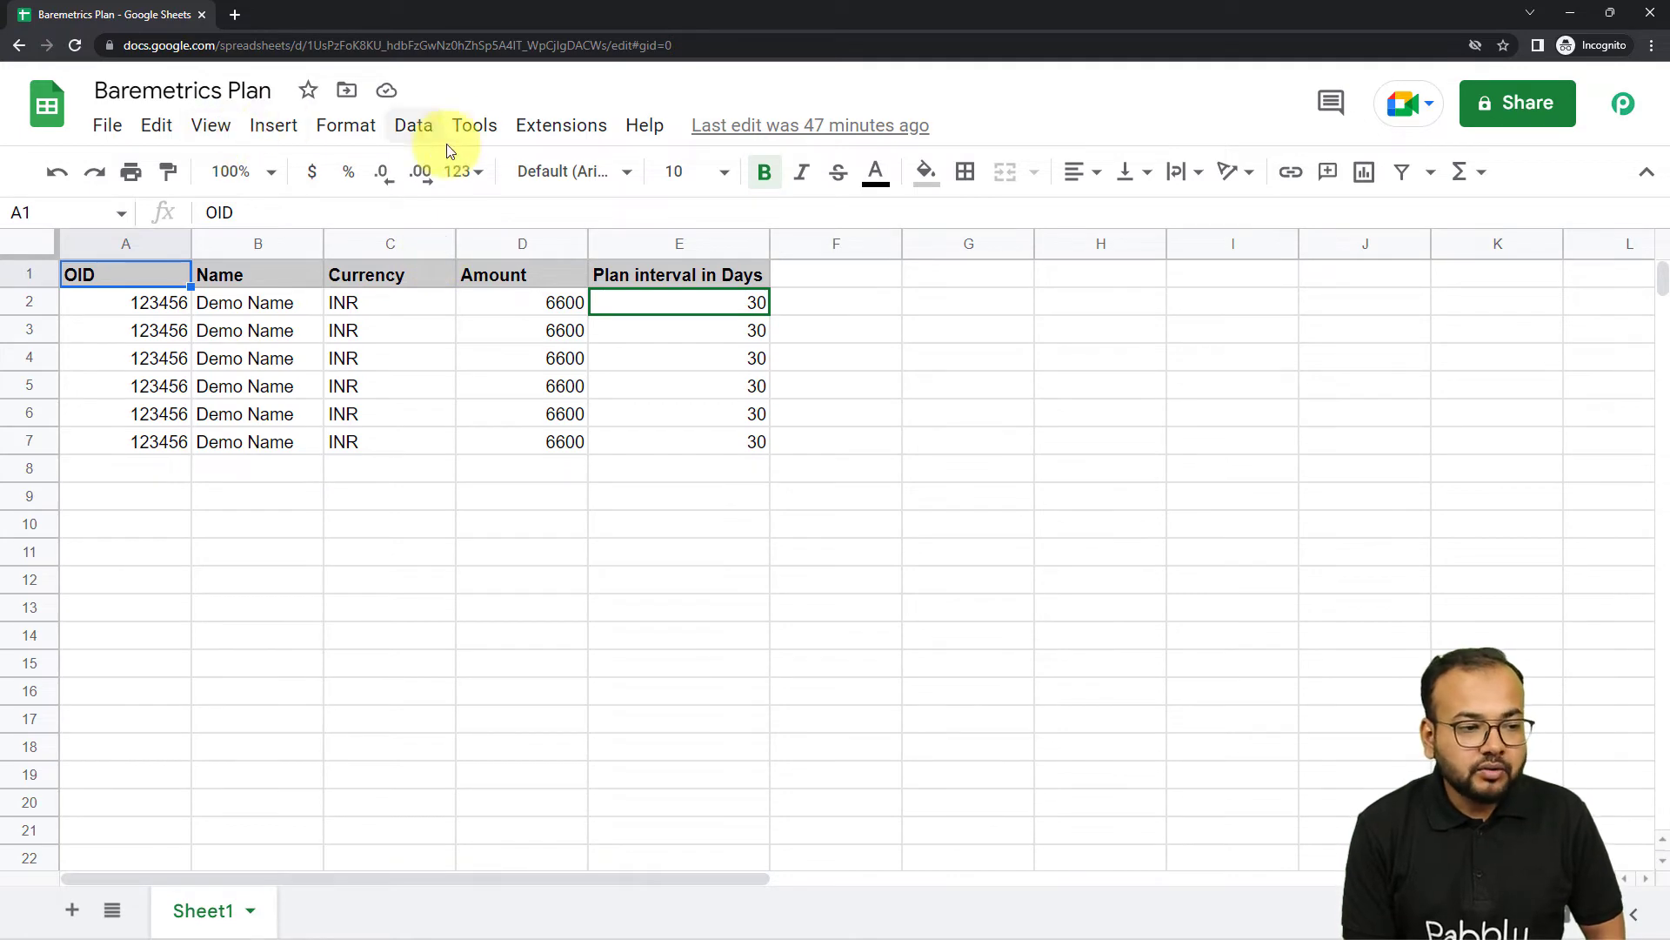
Open the Initial Setup of Pabbly Connect Webhooks, paste the webhook URL, and set the trigger column to E
{"action": "left_click", "coordinate": [541, 125]}
{"action": "mouse_move", "coordinate": [853, 469]}
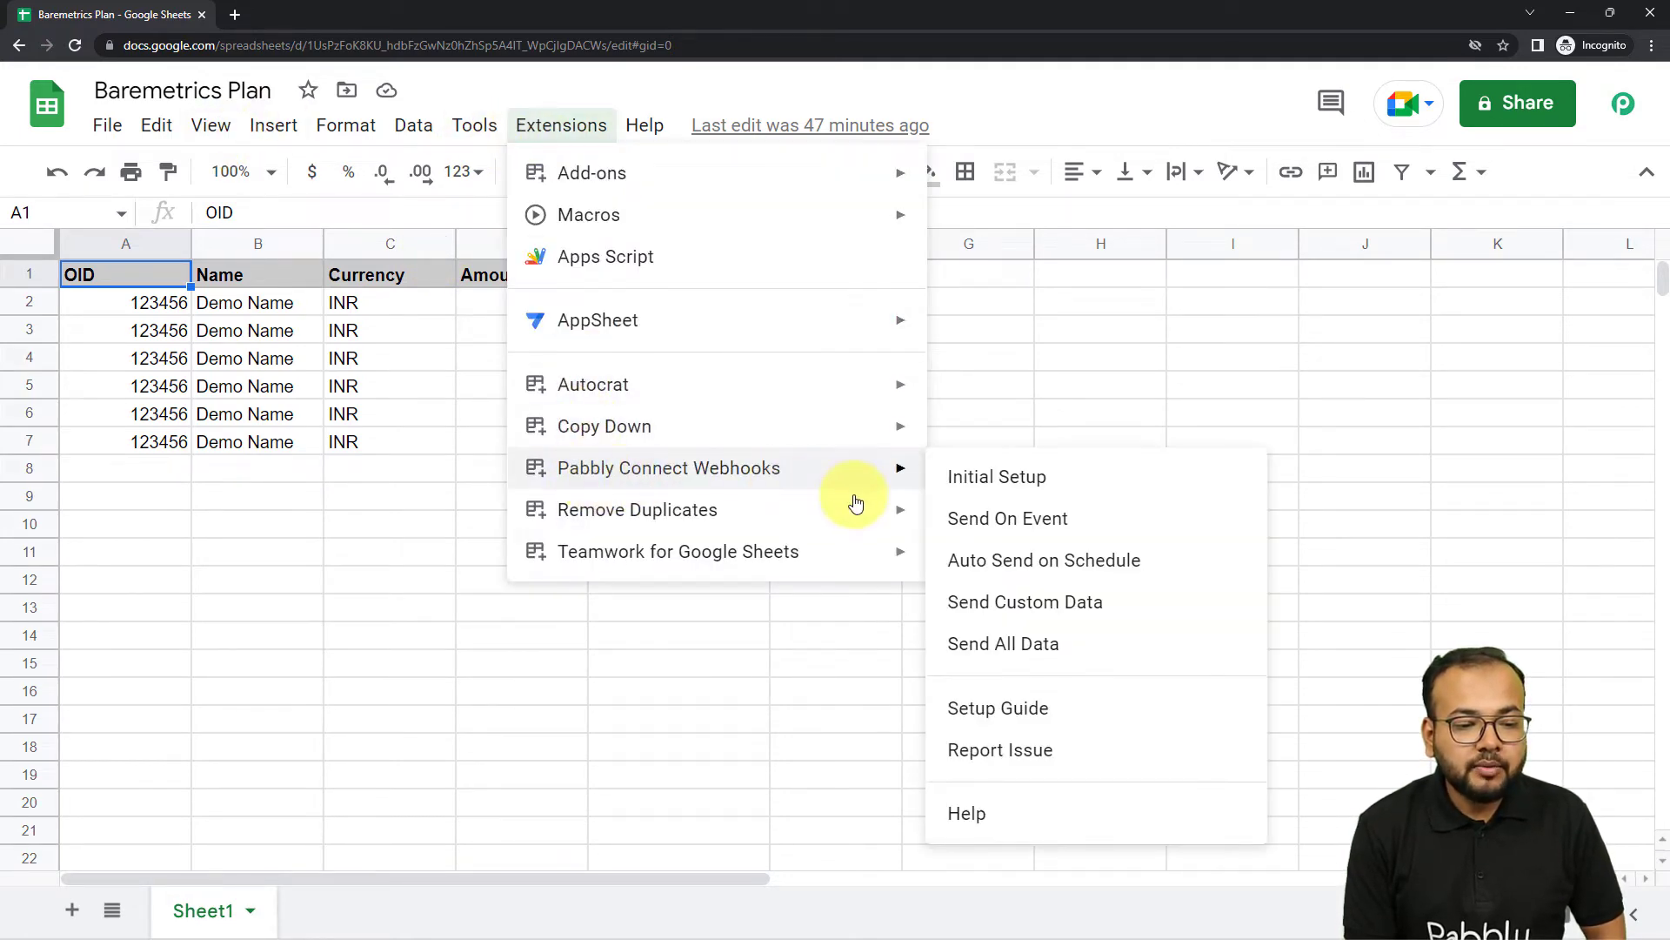
{"action": "left_click", "coordinate": [1014, 481]}
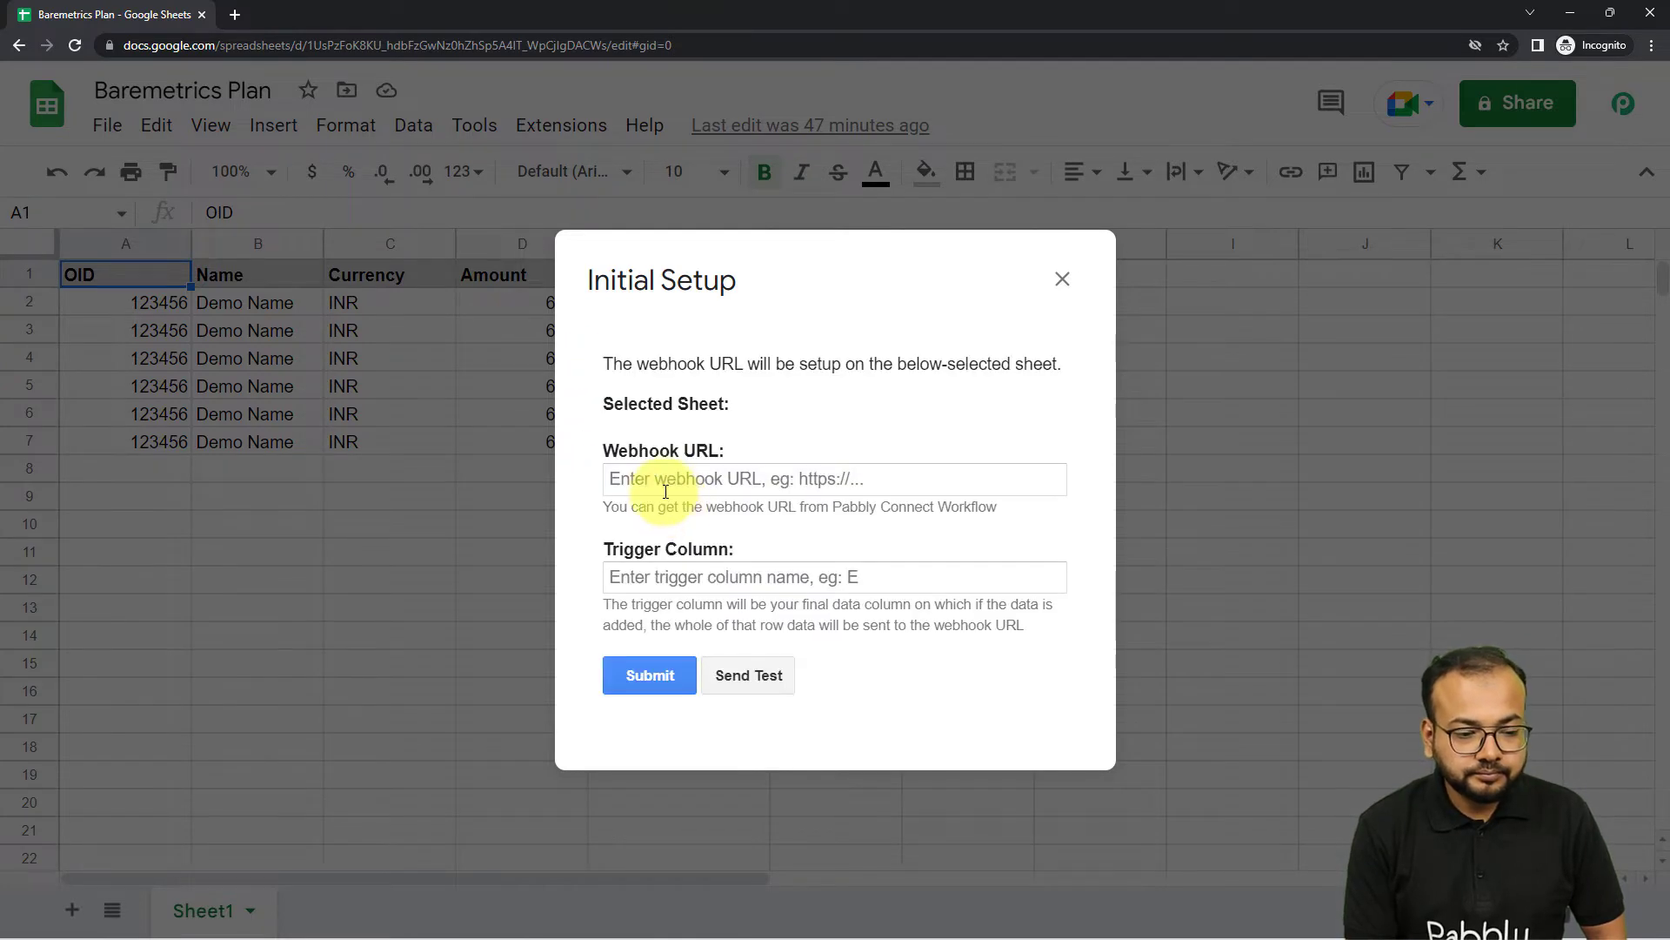
{"action": "right_click", "coordinate": [658, 481]}
{"action": "left_click", "coordinate": [699, 622]}
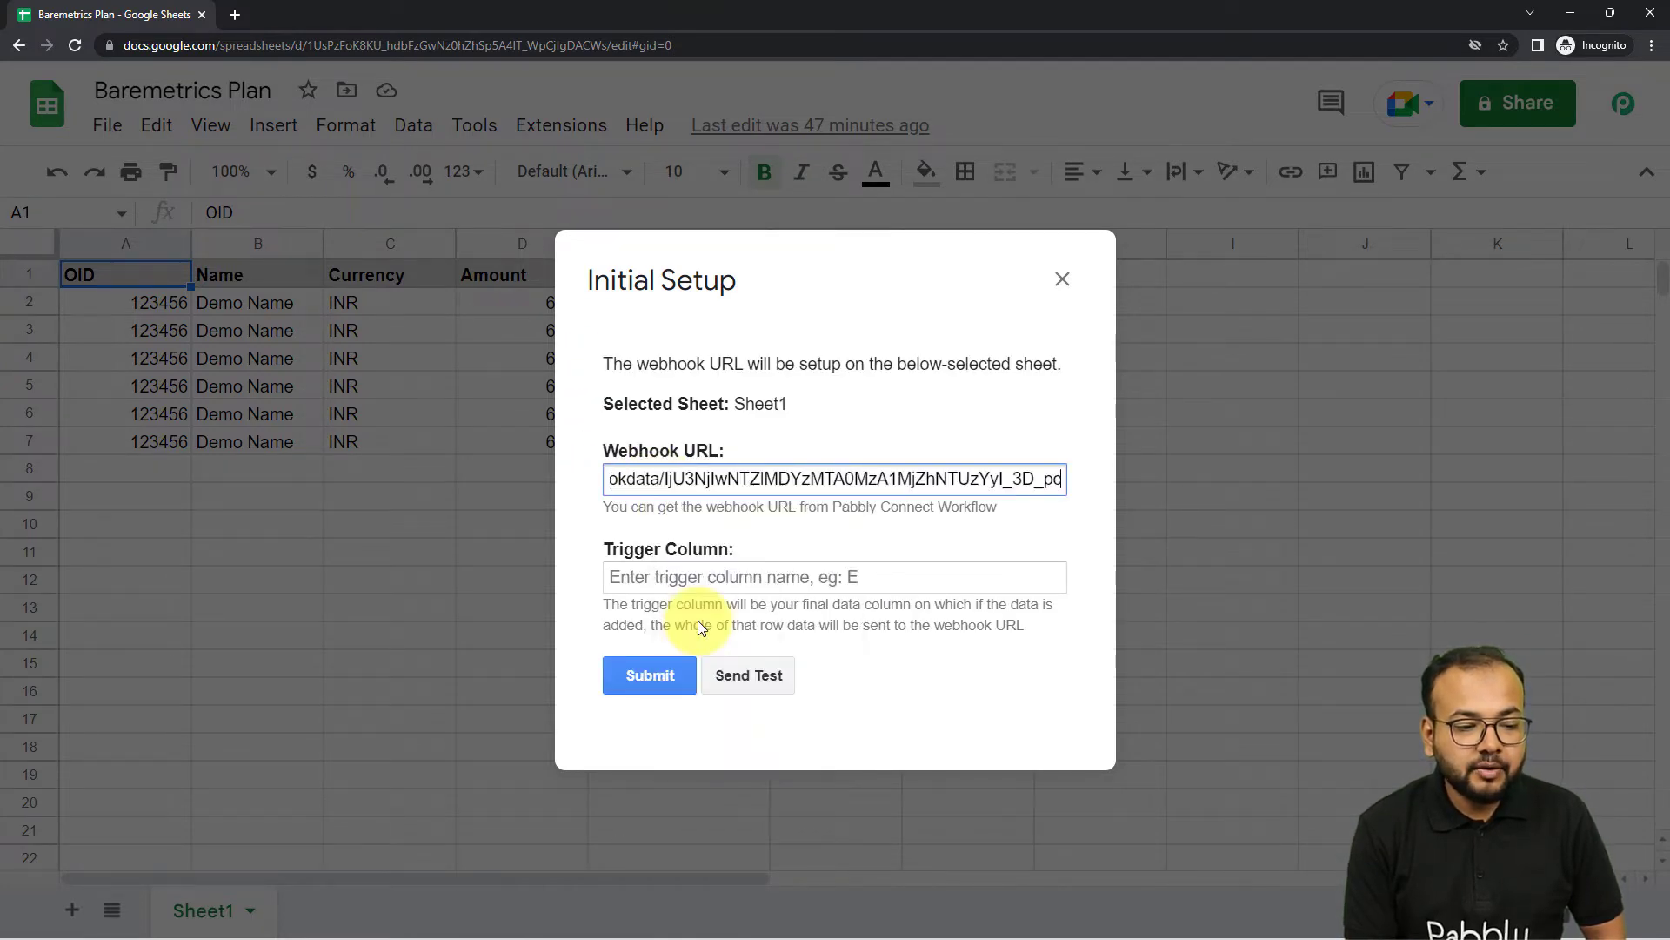
{"action": "left_click", "coordinate": [683, 587]}
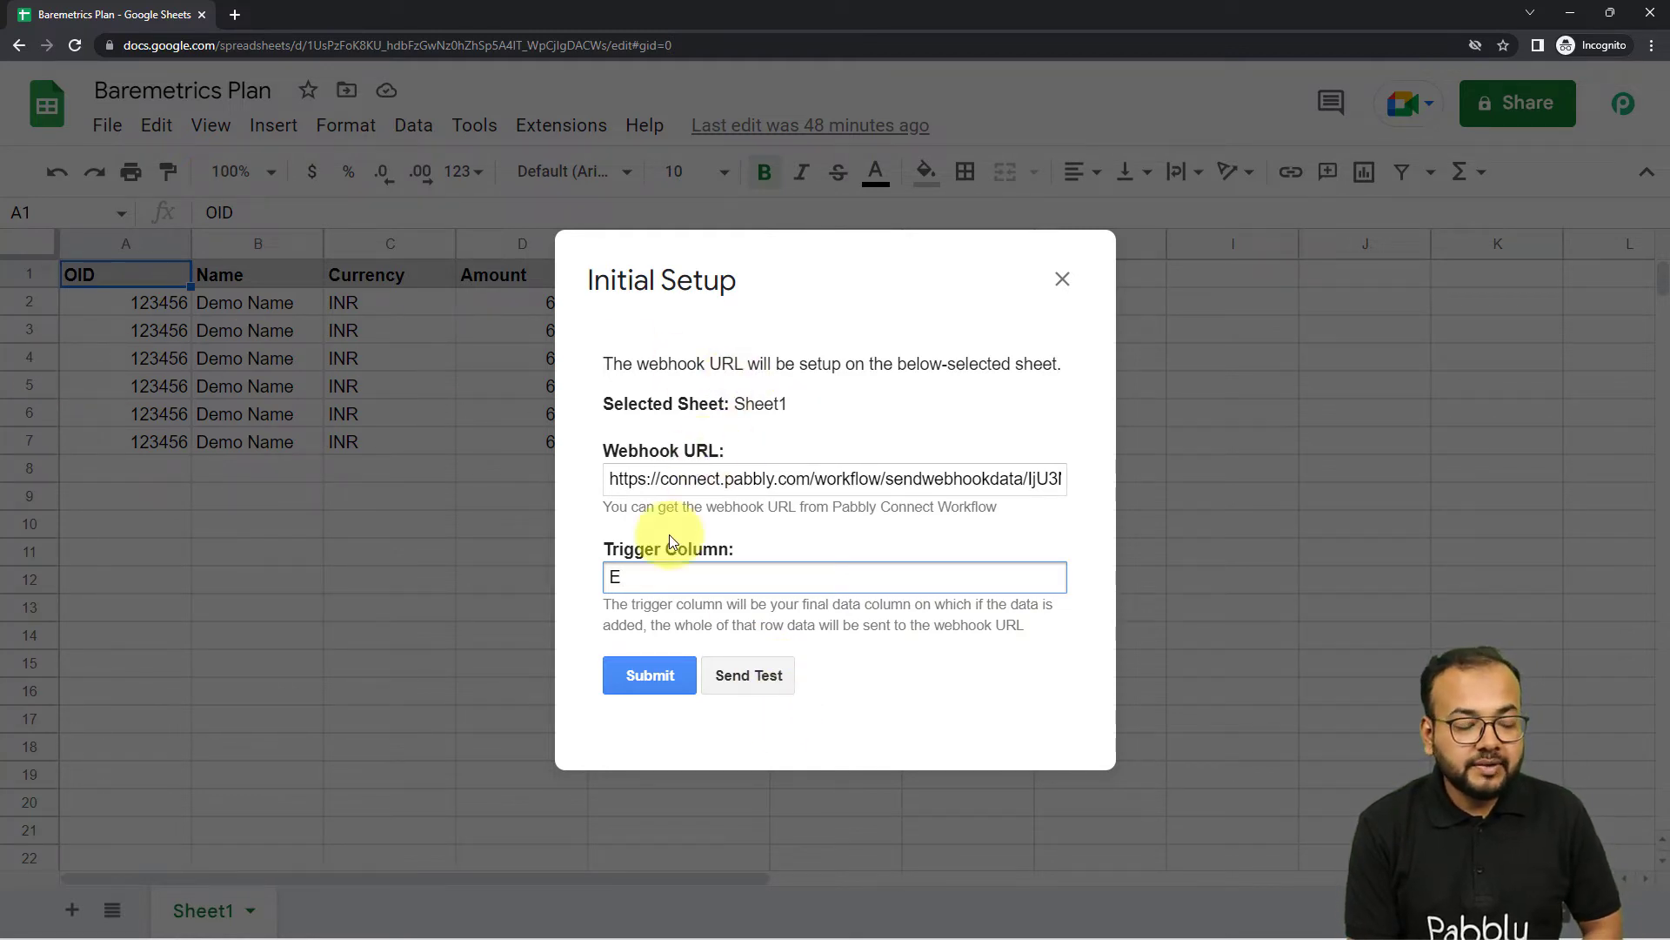
Check the trigger's webhook response status in the workflow window, and send test data from the spreadsheet's Initial Setup dialog
{"action": "mouse_move", "coordinate": [296, 919]}
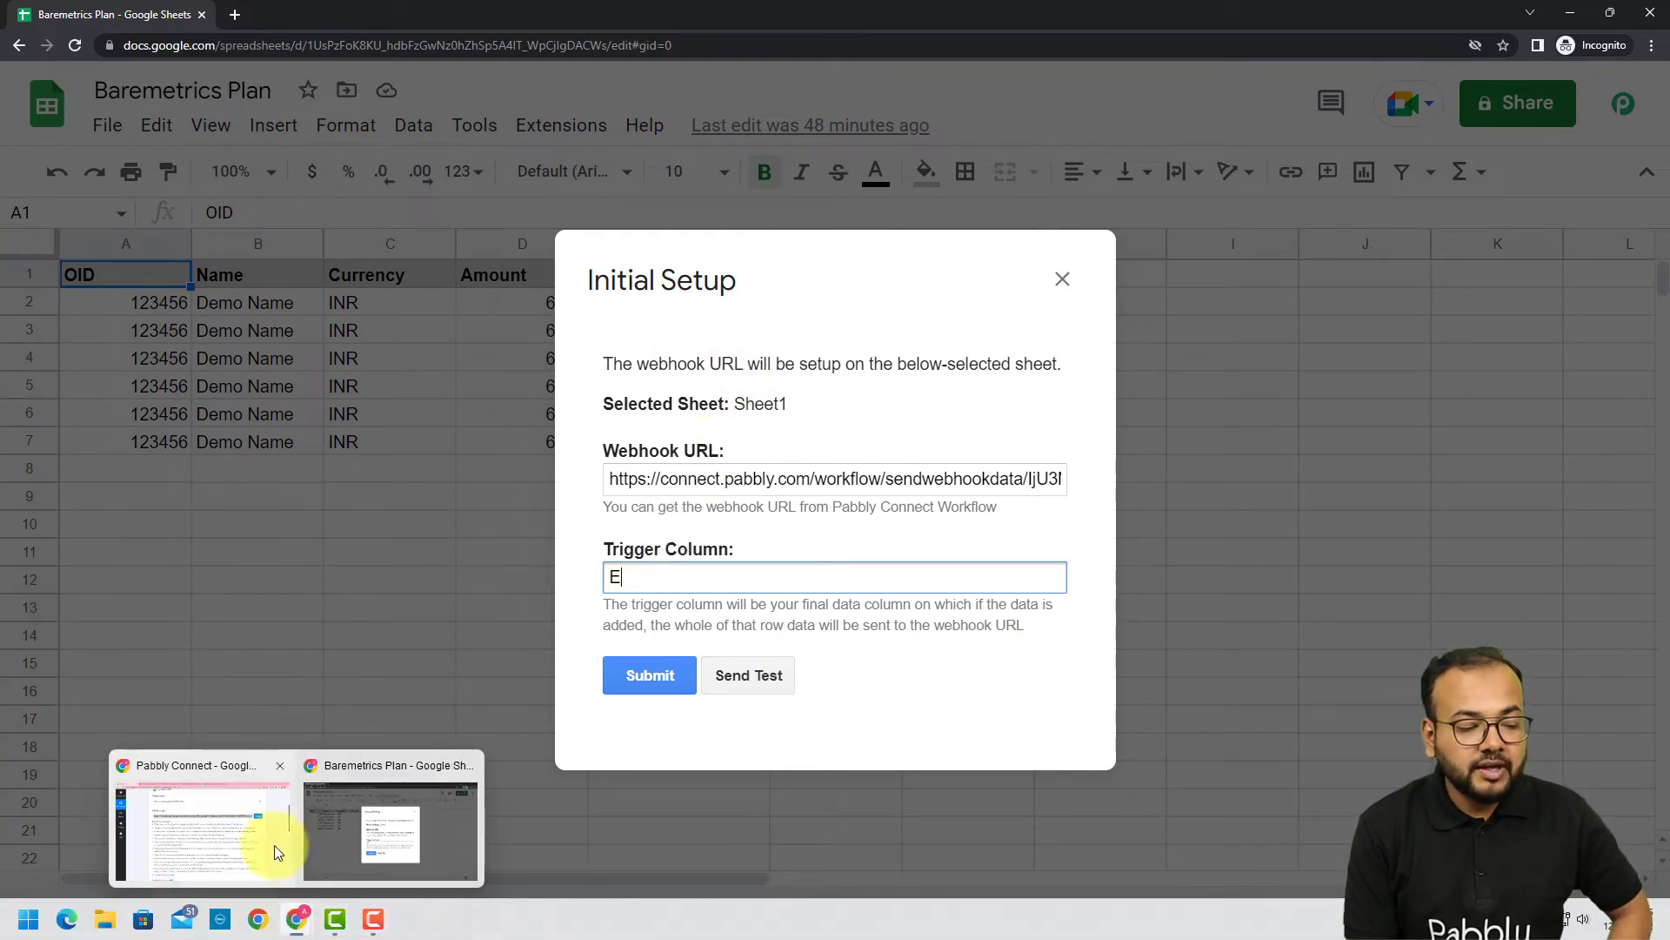
{"action": "left_click", "coordinate": [274, 844]}
{"action": "scroll", "coordinate": [442, 586], "scroll_direction": "down", "scroll_amount": 4}
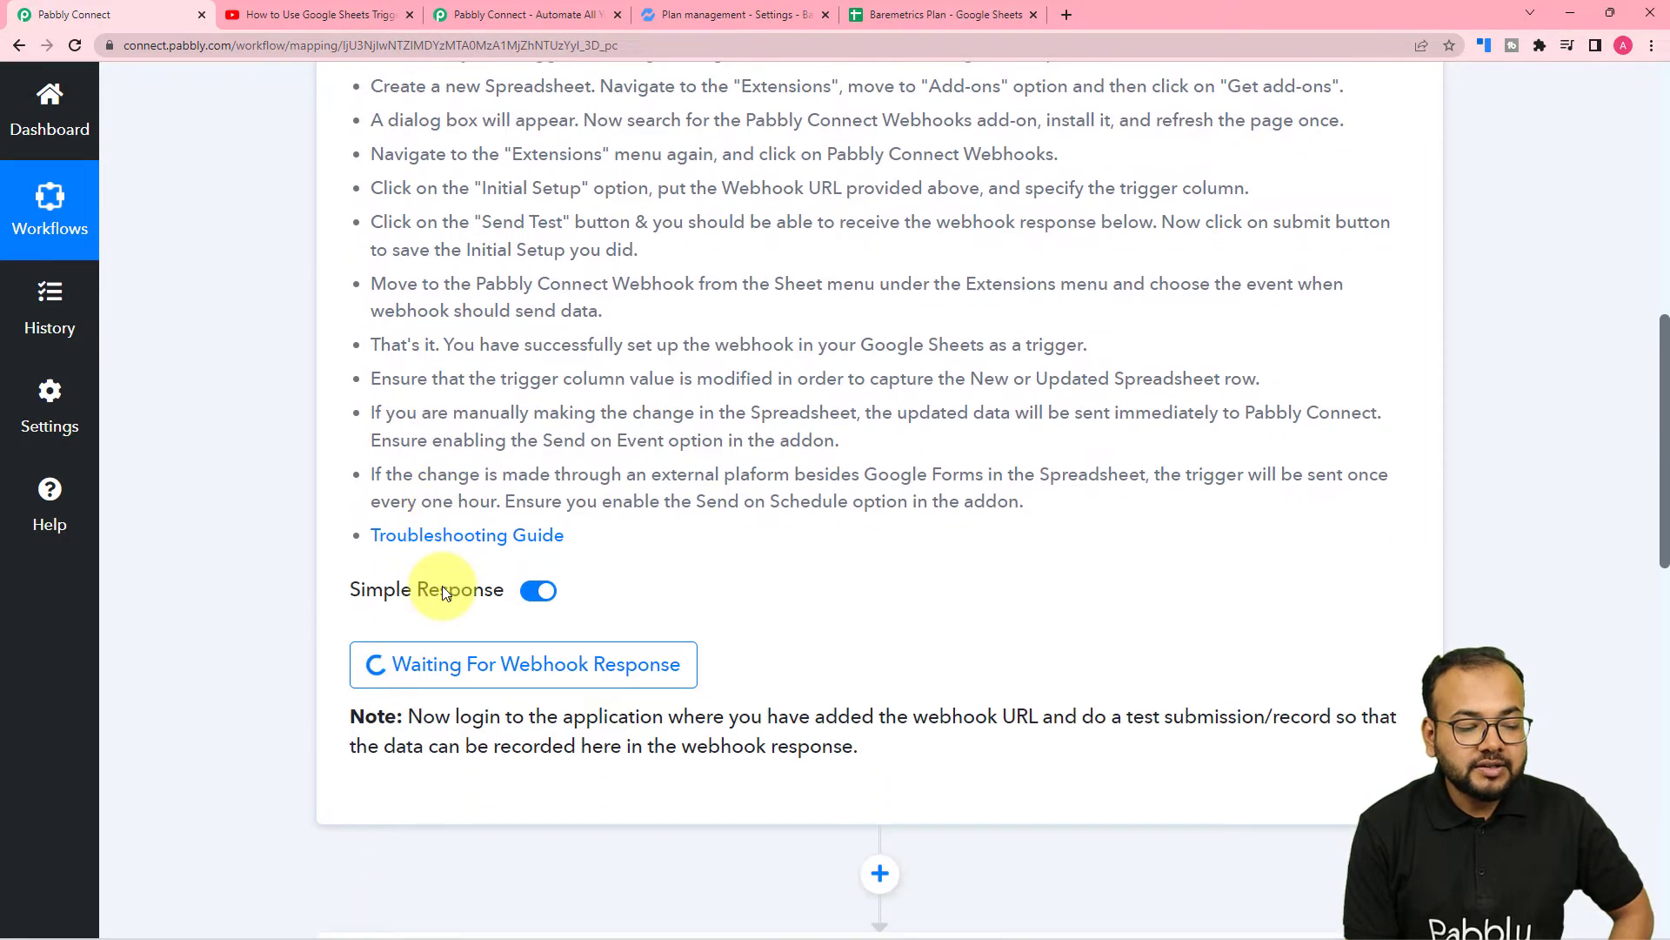
{"action": "scroll", "coordinate": [448, 609], "scroll_direction": "down", "scroll_amount": 1}
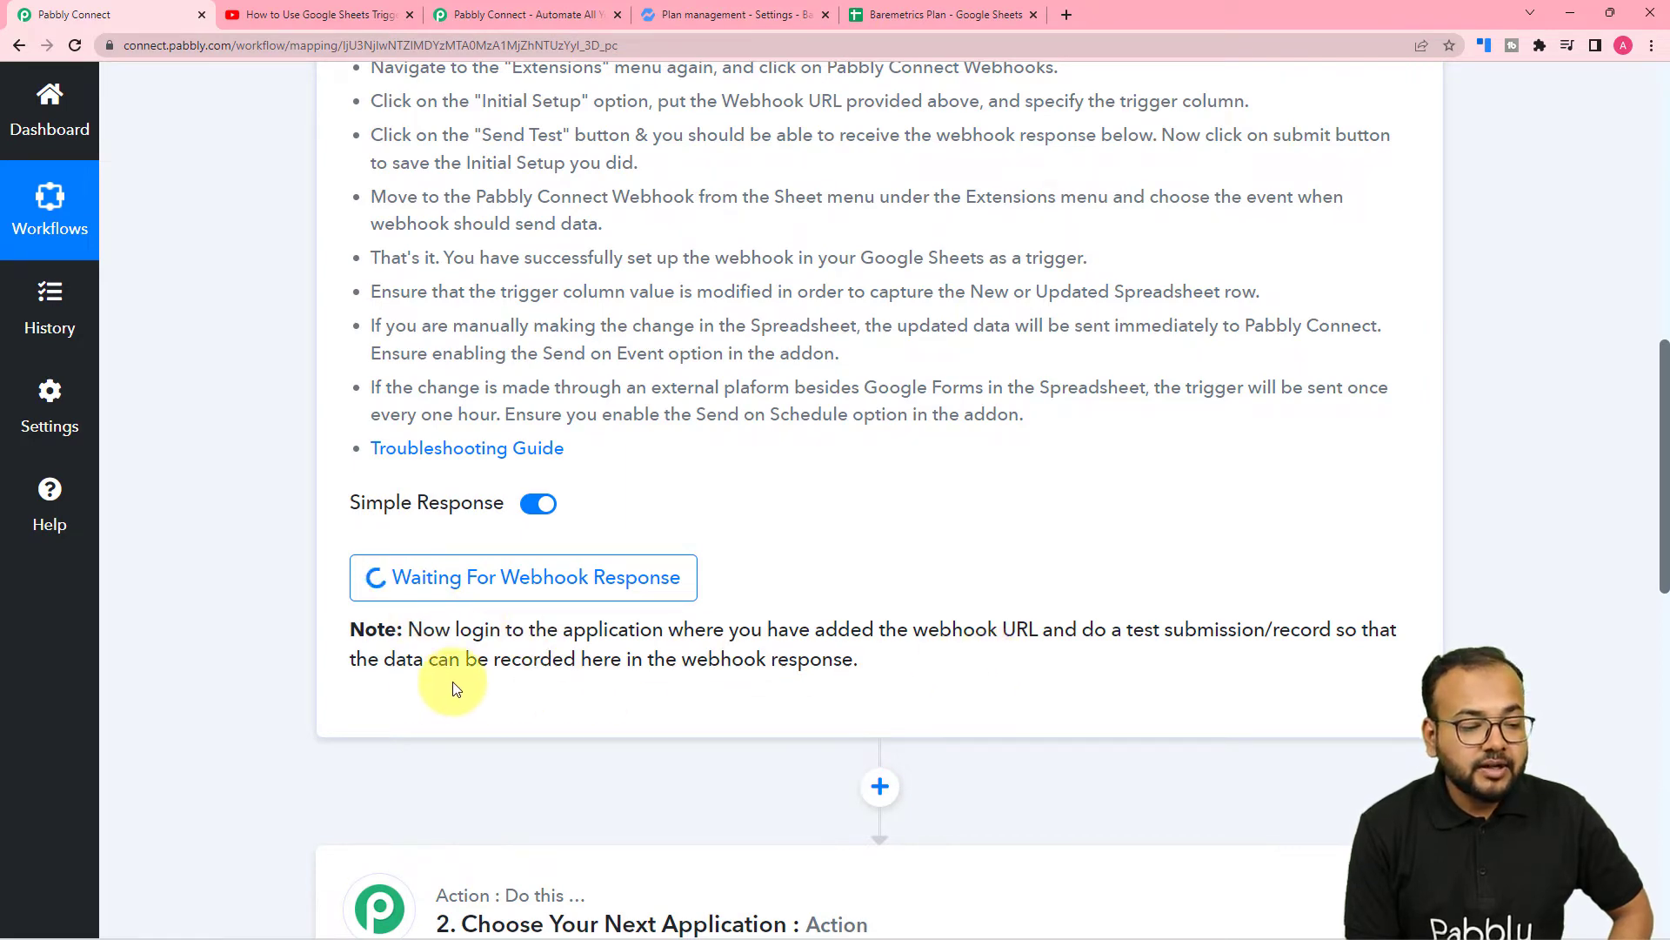
{"action": "mouse_move", "coordinate": [300, 913]}
{"action": "left_click", "coordinate": [330, 841]}
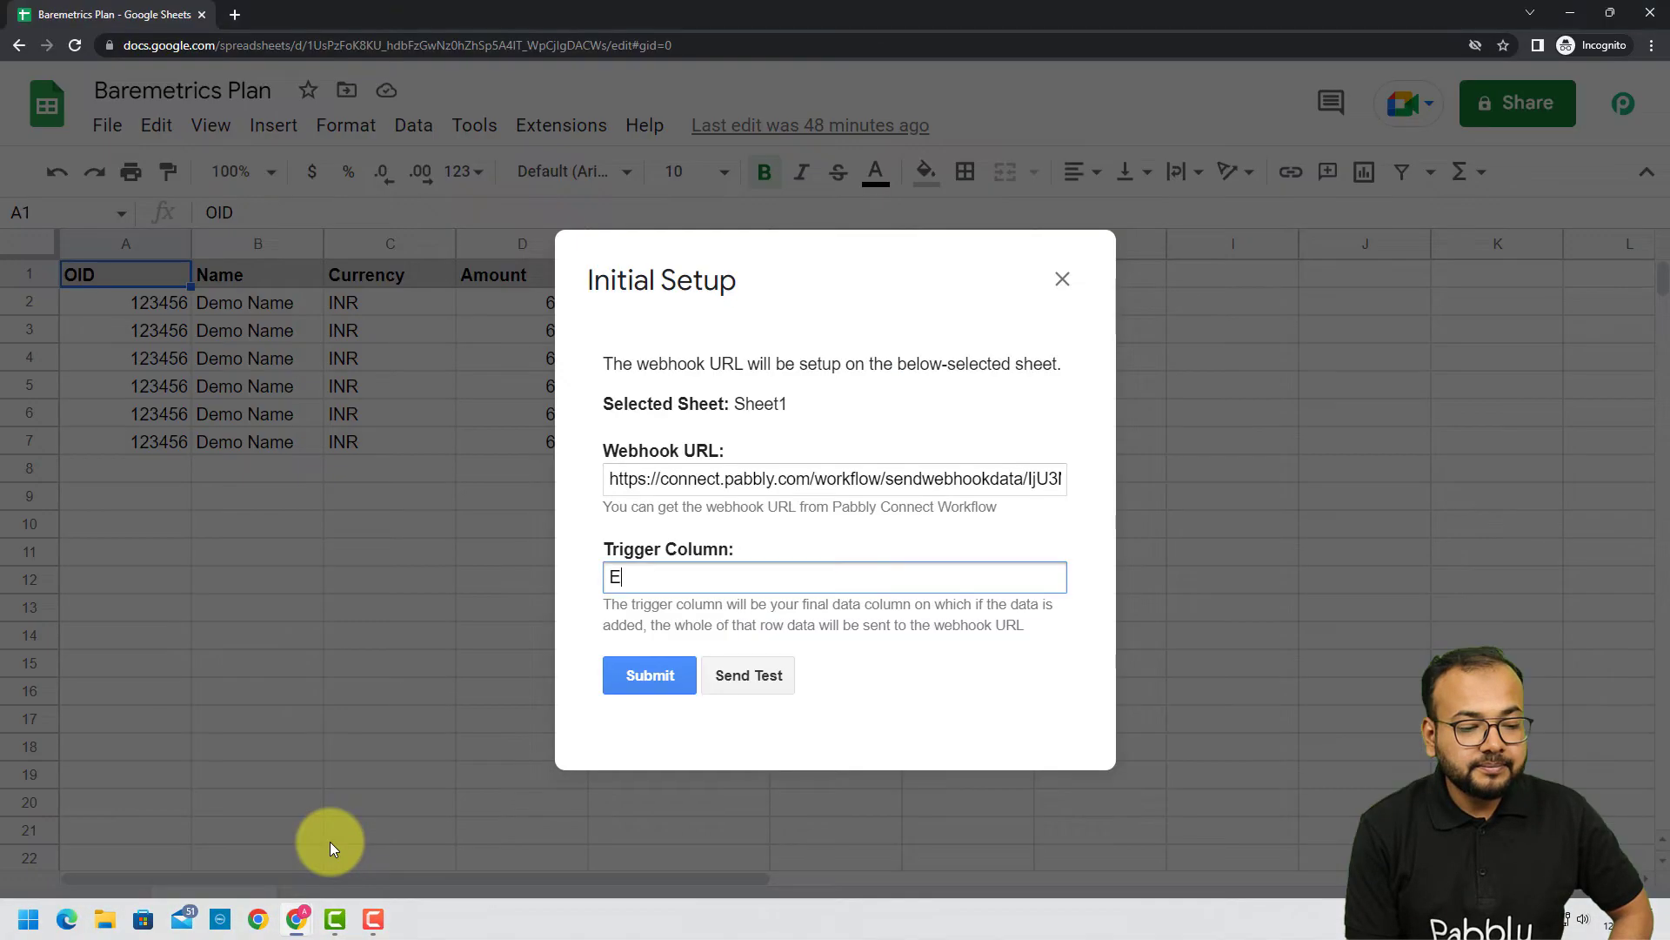
{"action": "left_click", "coordinate": [731, 679]}
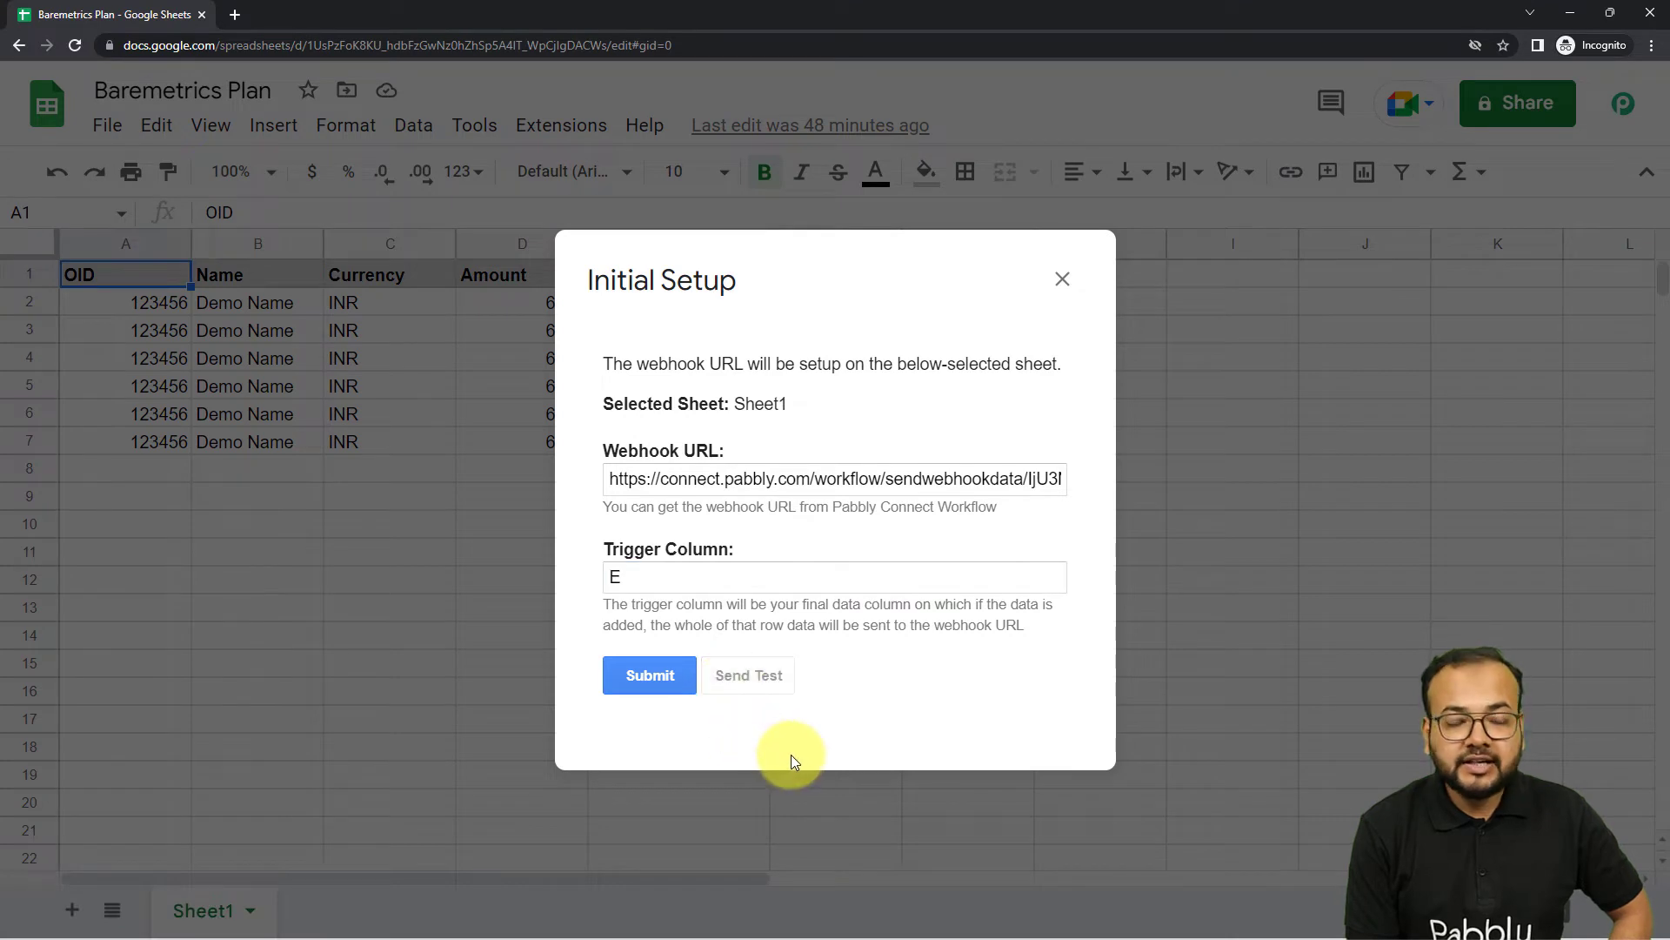
{"action": "scroll", "coordinate": [834, 668], "scroll_direction": "down", "scroll_amount": 2}
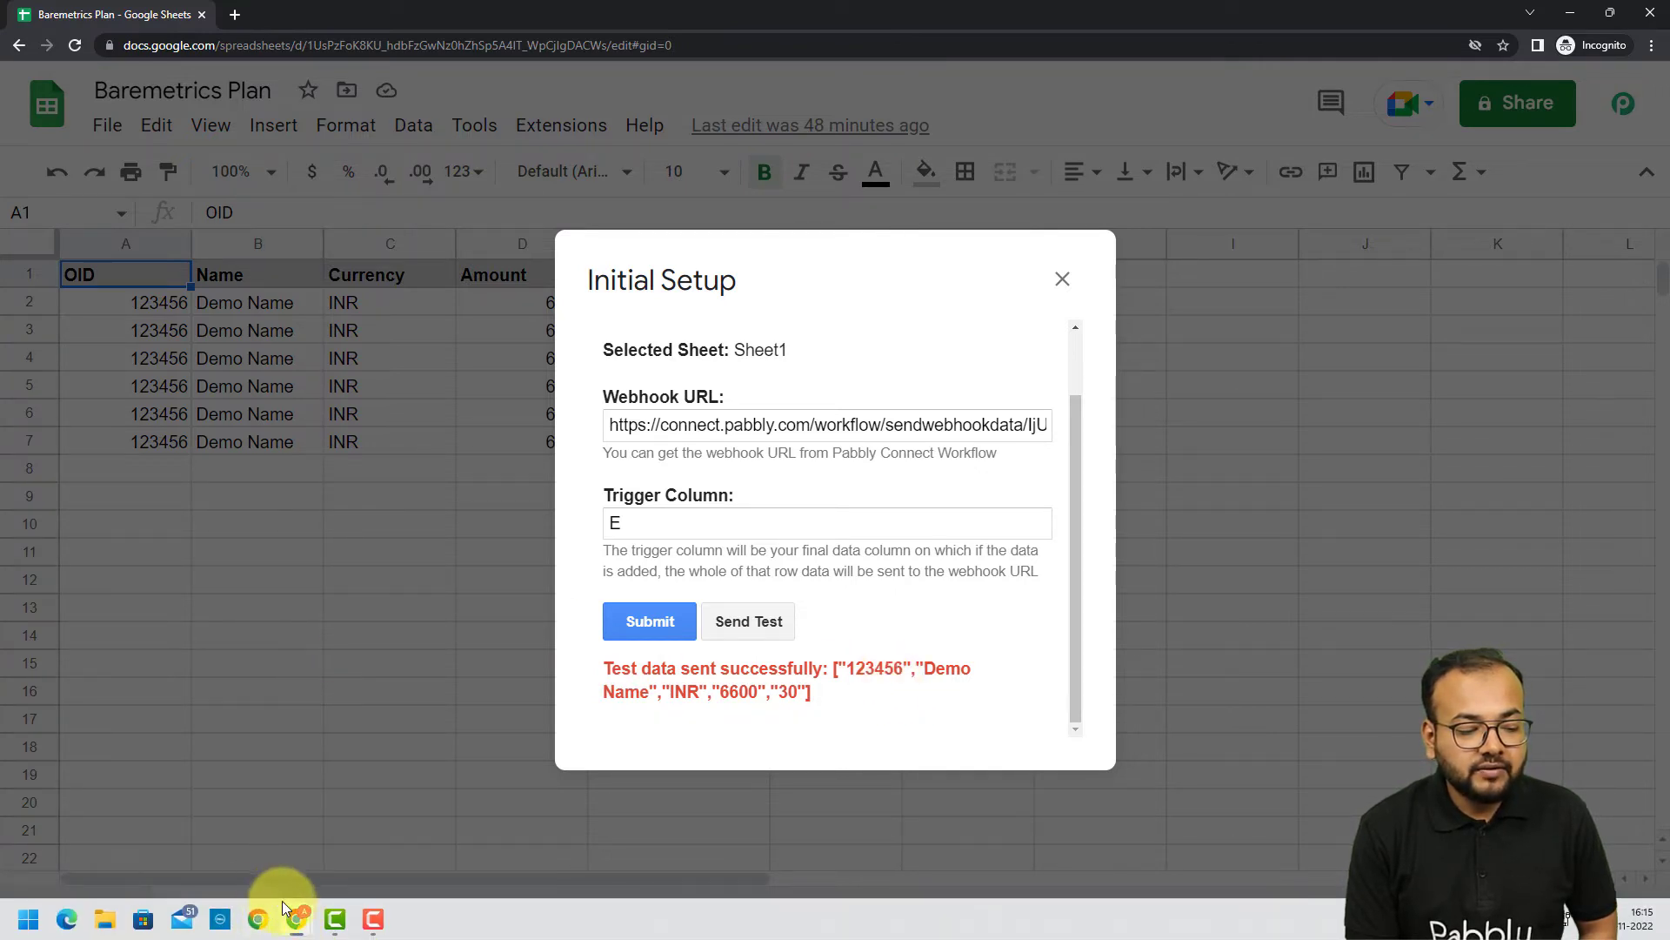
Review the labels and values in the workflow's received webhook response and compare them with the Baremetrics Plan spreadsheet
{"action": "mouse_move", "coordinate": [291, 918]}
{"action": "left_click", "coordinate": [261, 831]}
{"action": "scroll", "coordinate": [249, 708], "scroll_direction": "down", "scroll_amount": 5}
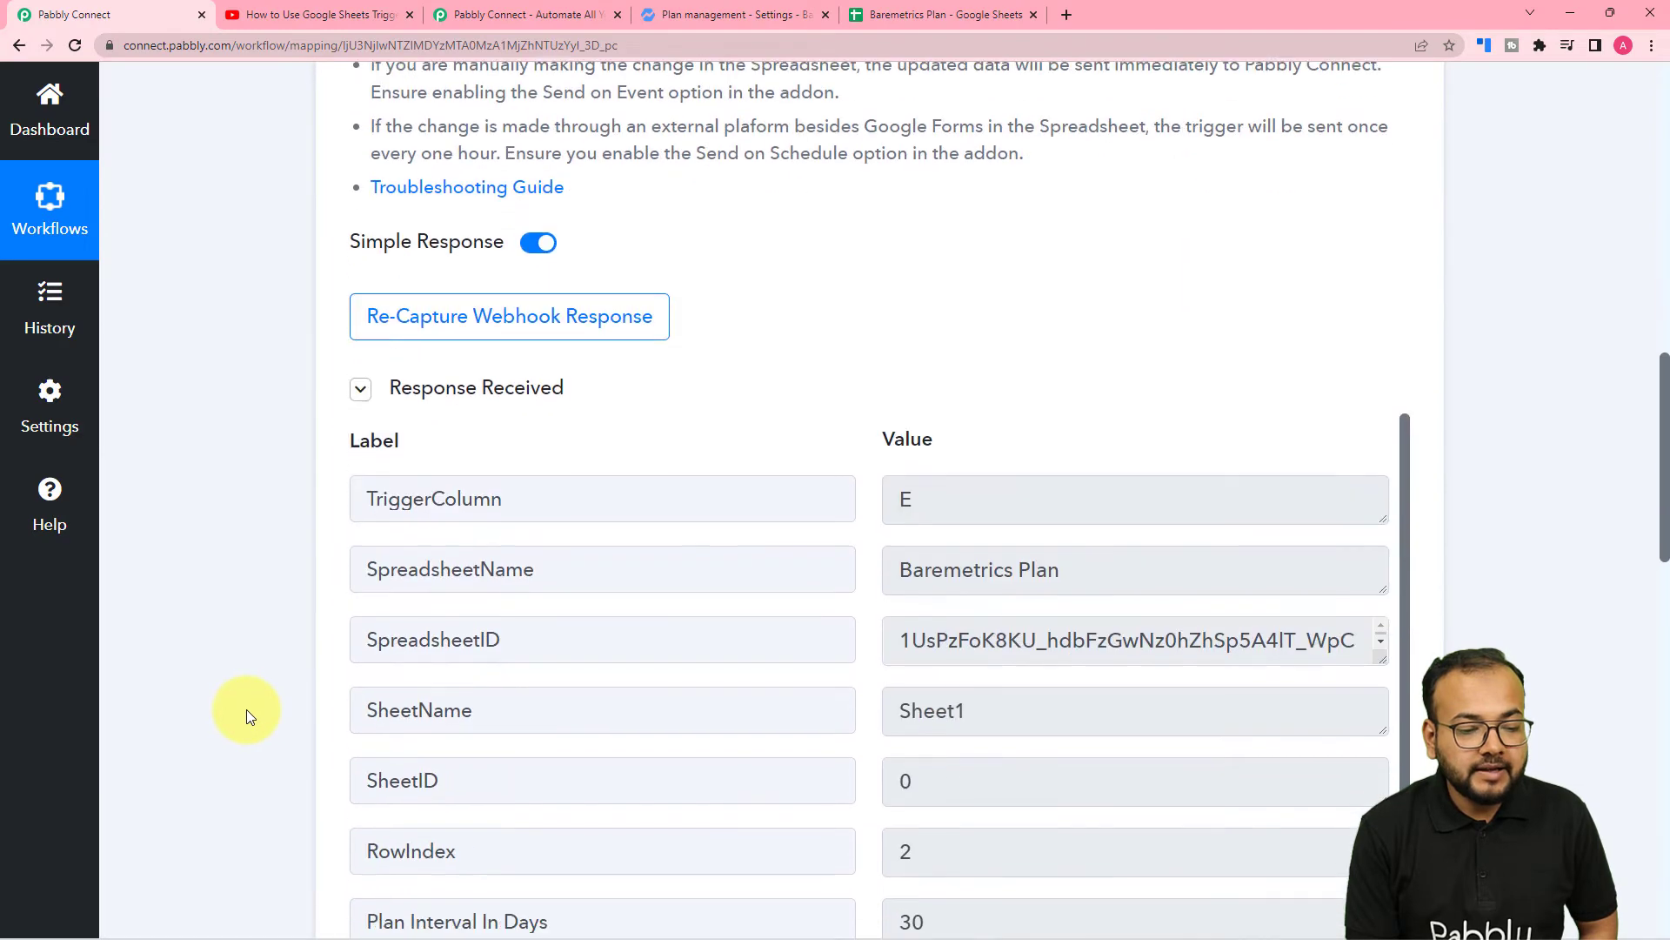
{"action": "scroll", "coordinate": [826, 569], "scroll_direction": "down", "scroll_amount": 2}
{"action": "scroll", "coordinate": [826, 569], "scroll_direction": "up", "scroll_amount": 2}
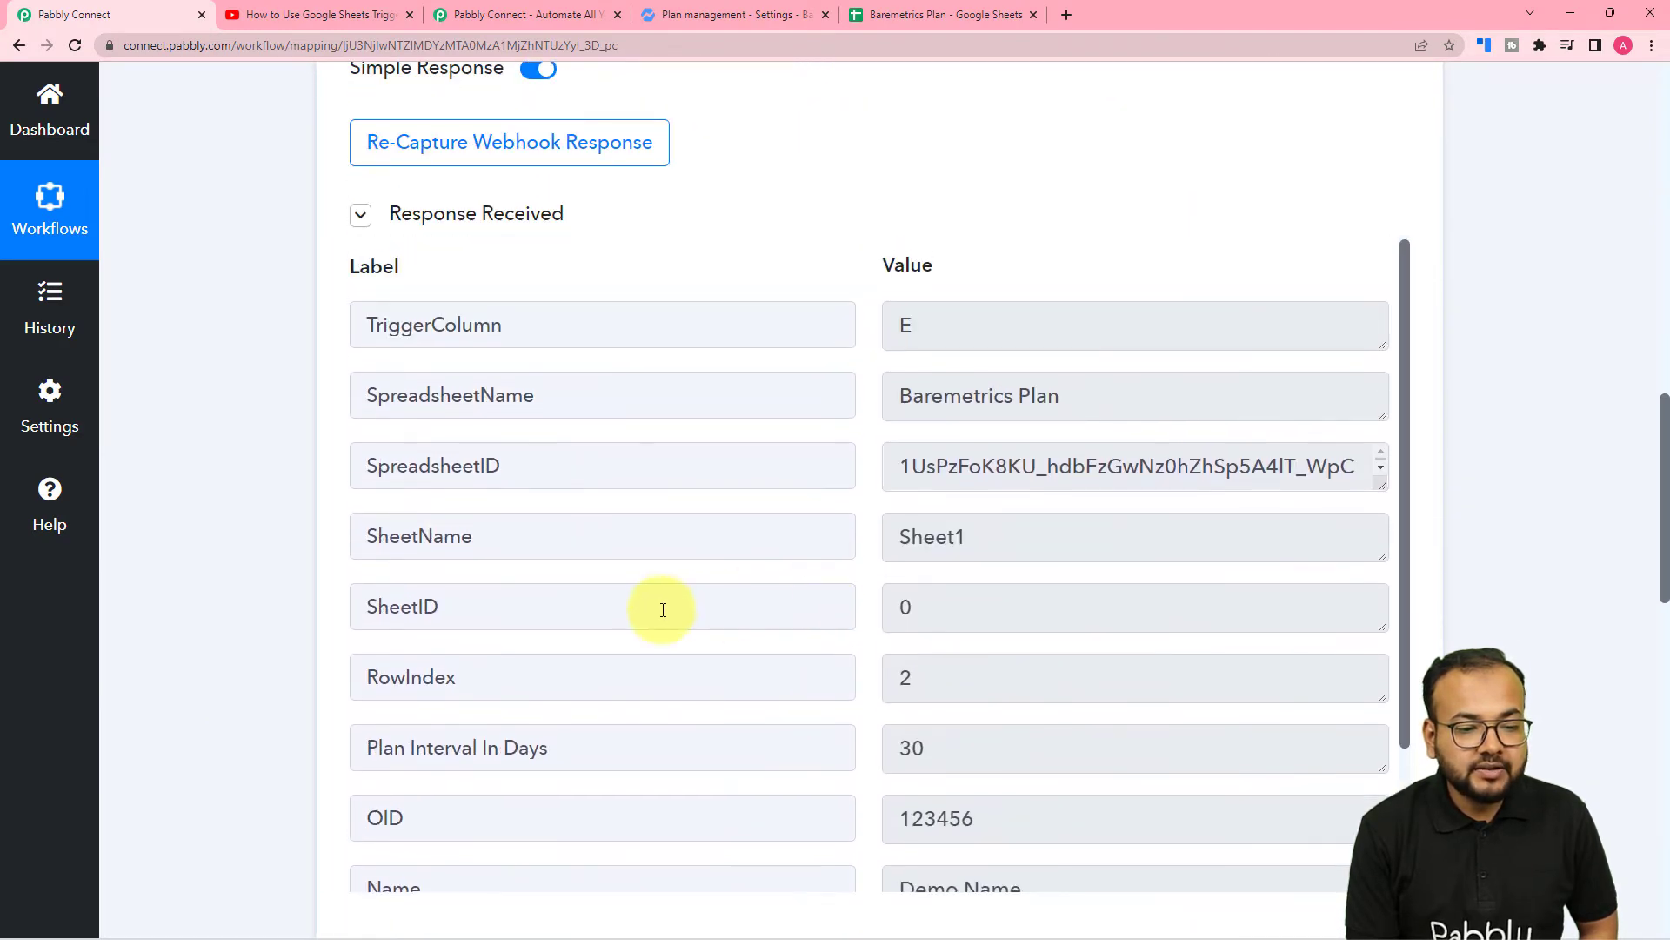
{"action": "scroll", "coordinate": [656, 604], "scroll_direction": "down", "scroll_amount": 2}
{"action": "scroll", "coordinate": [279, 565], "scroll_direction": "down", "scroll_amount": 1}
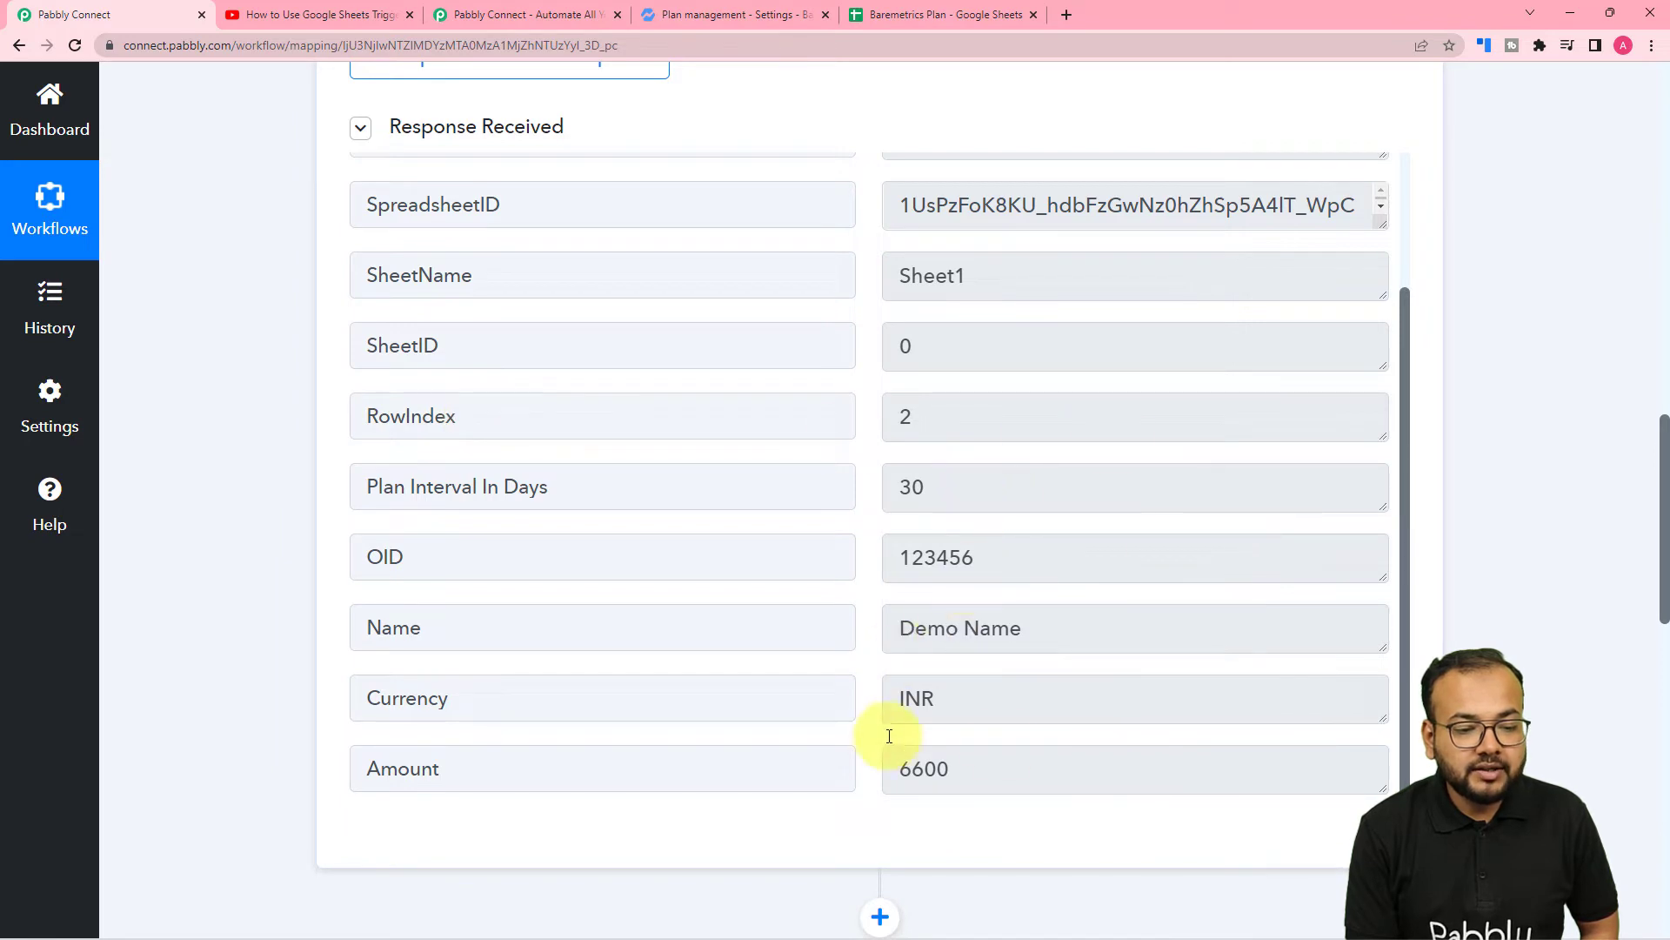
{"action": "left_click", "coordinate": [906, 7]}
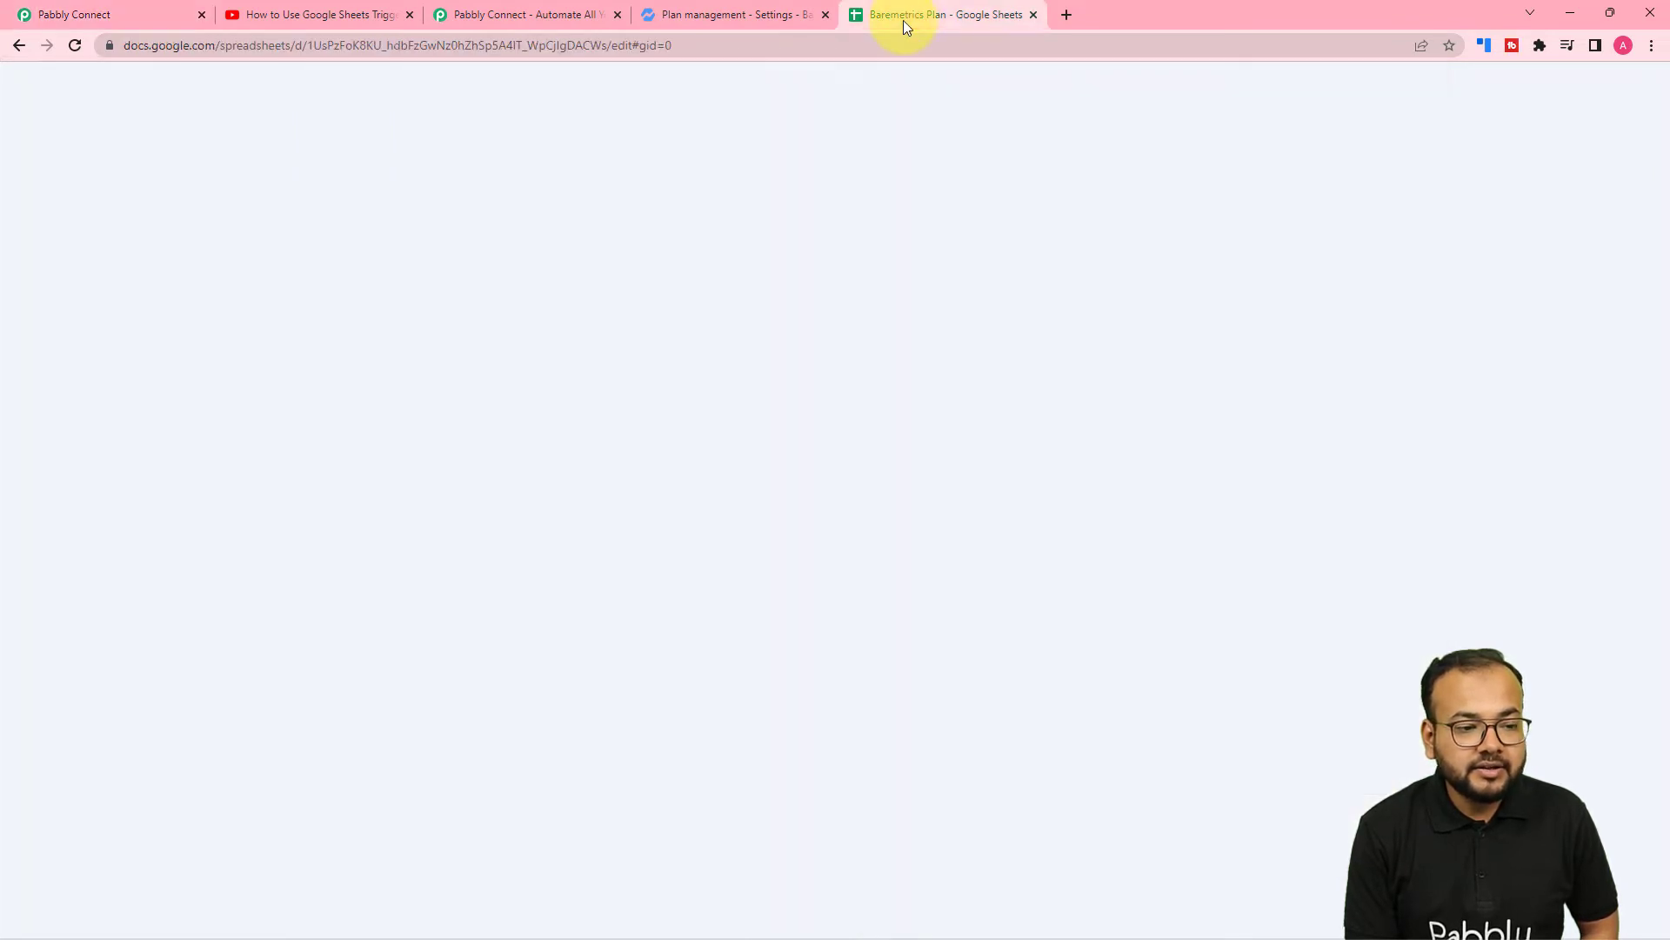
{"action": "left_click", "coordinate": [115, 8]}
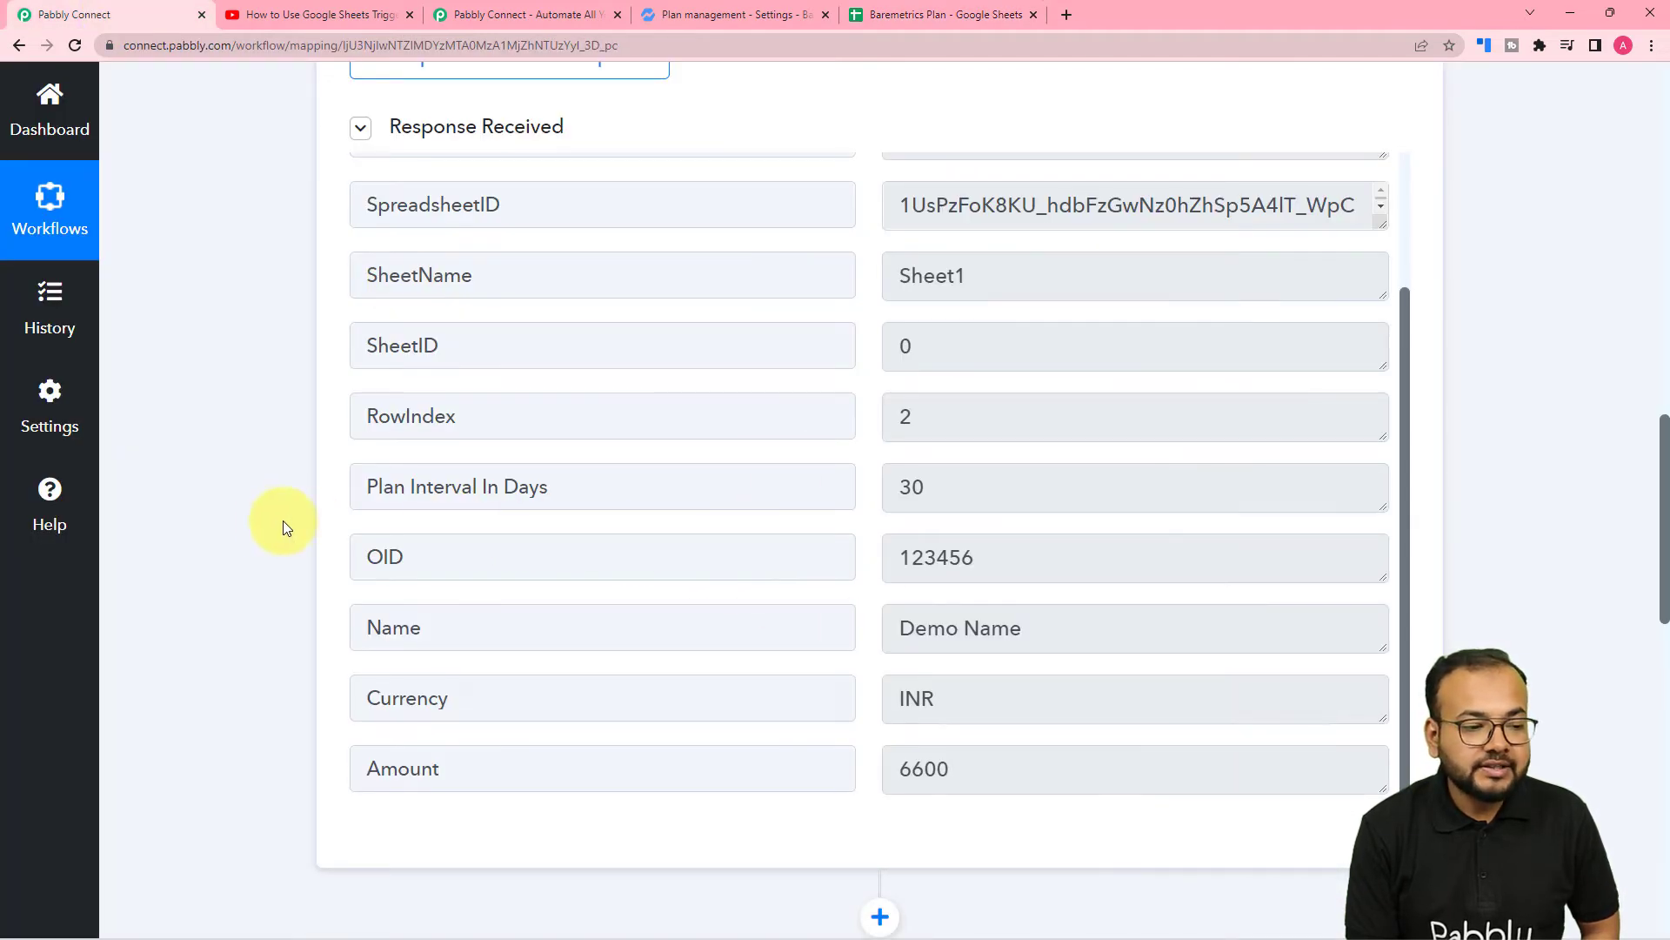
Submit the Initial Setup in the spreadsheet, close the dialog, and return to the workflow window
{"action": "mouse_move", "coordinate": [297, 919]}
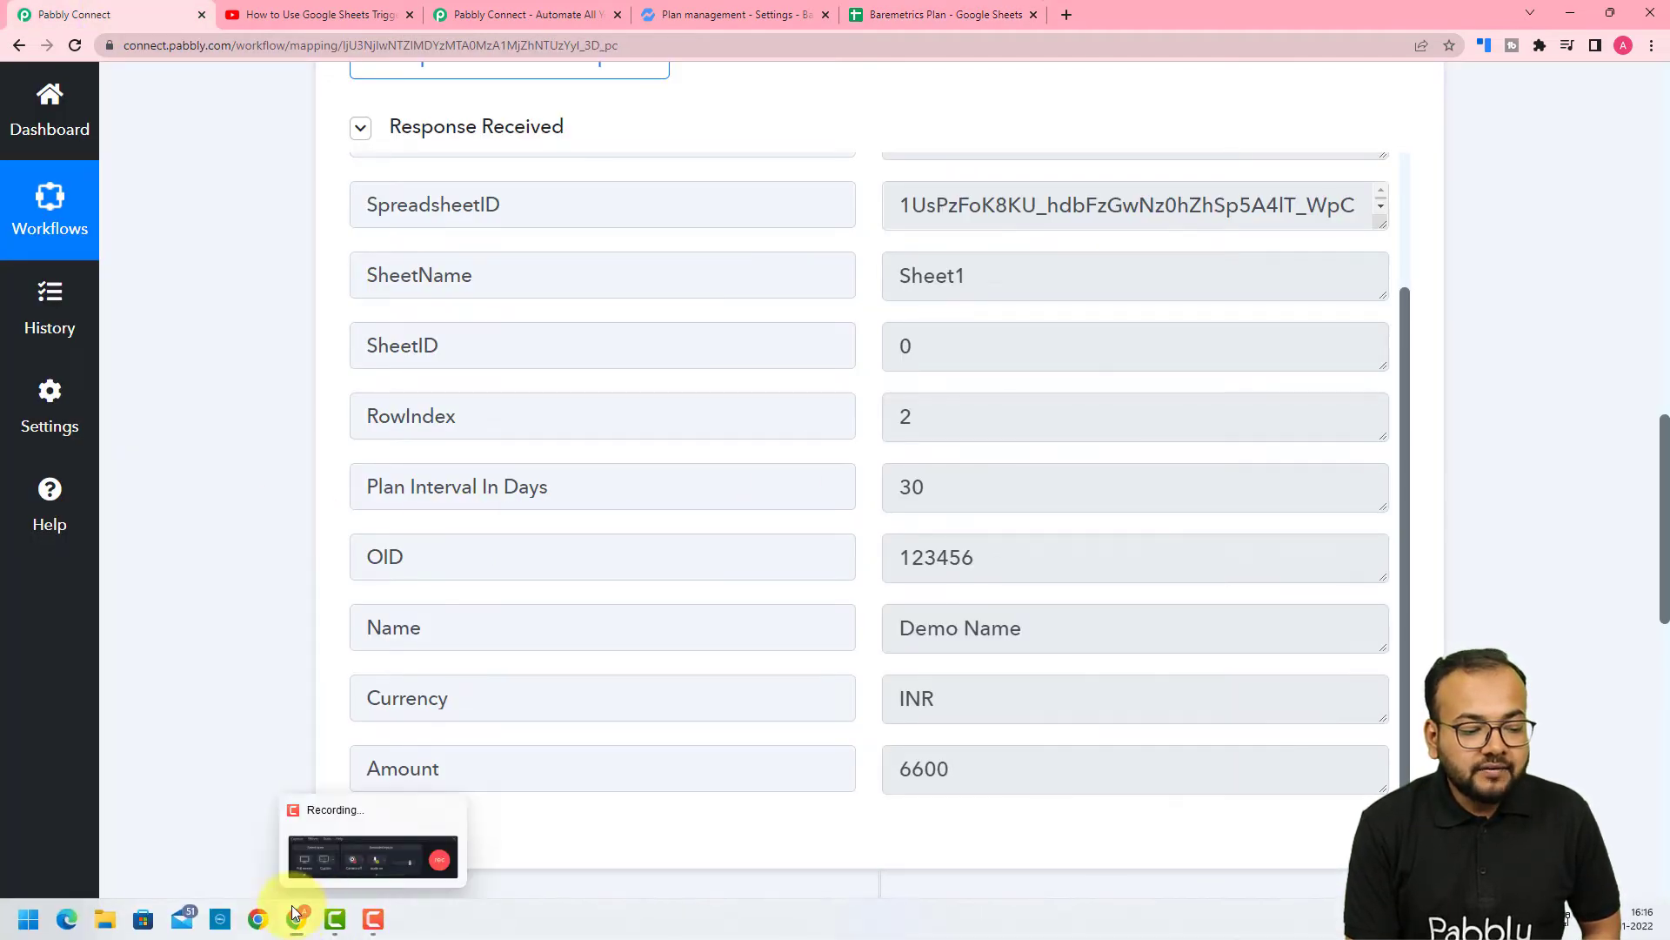
{"action": "left_click", "coordinate": [340, 856]}
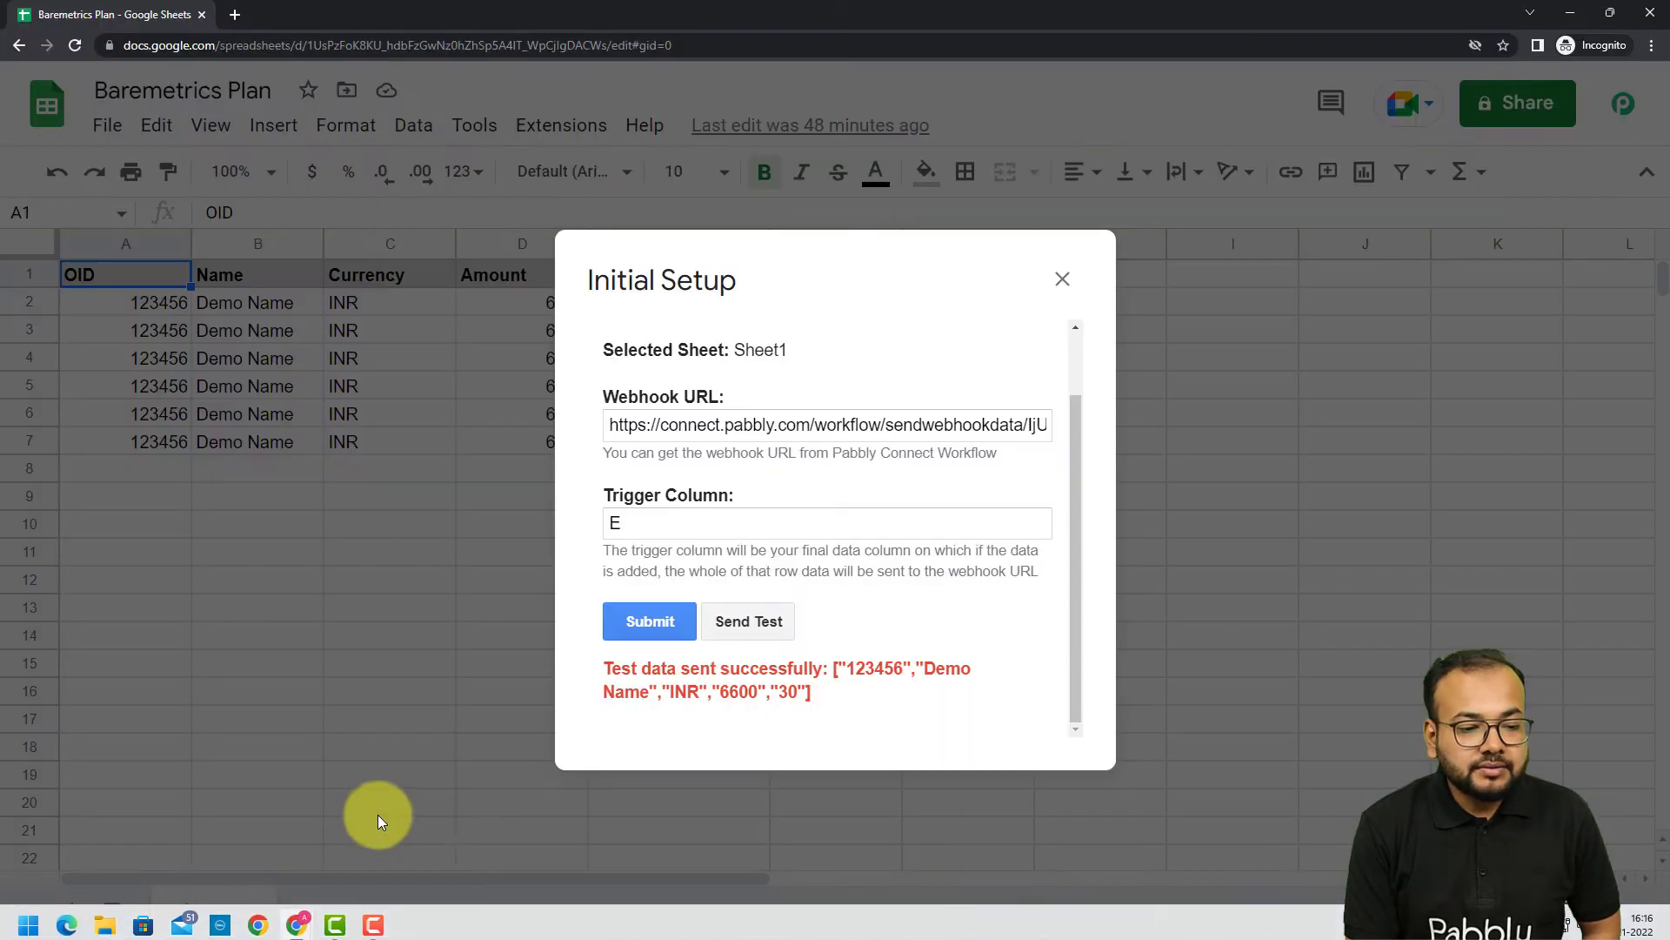
{"action": "left_click", "coordinate": [626, 630]}
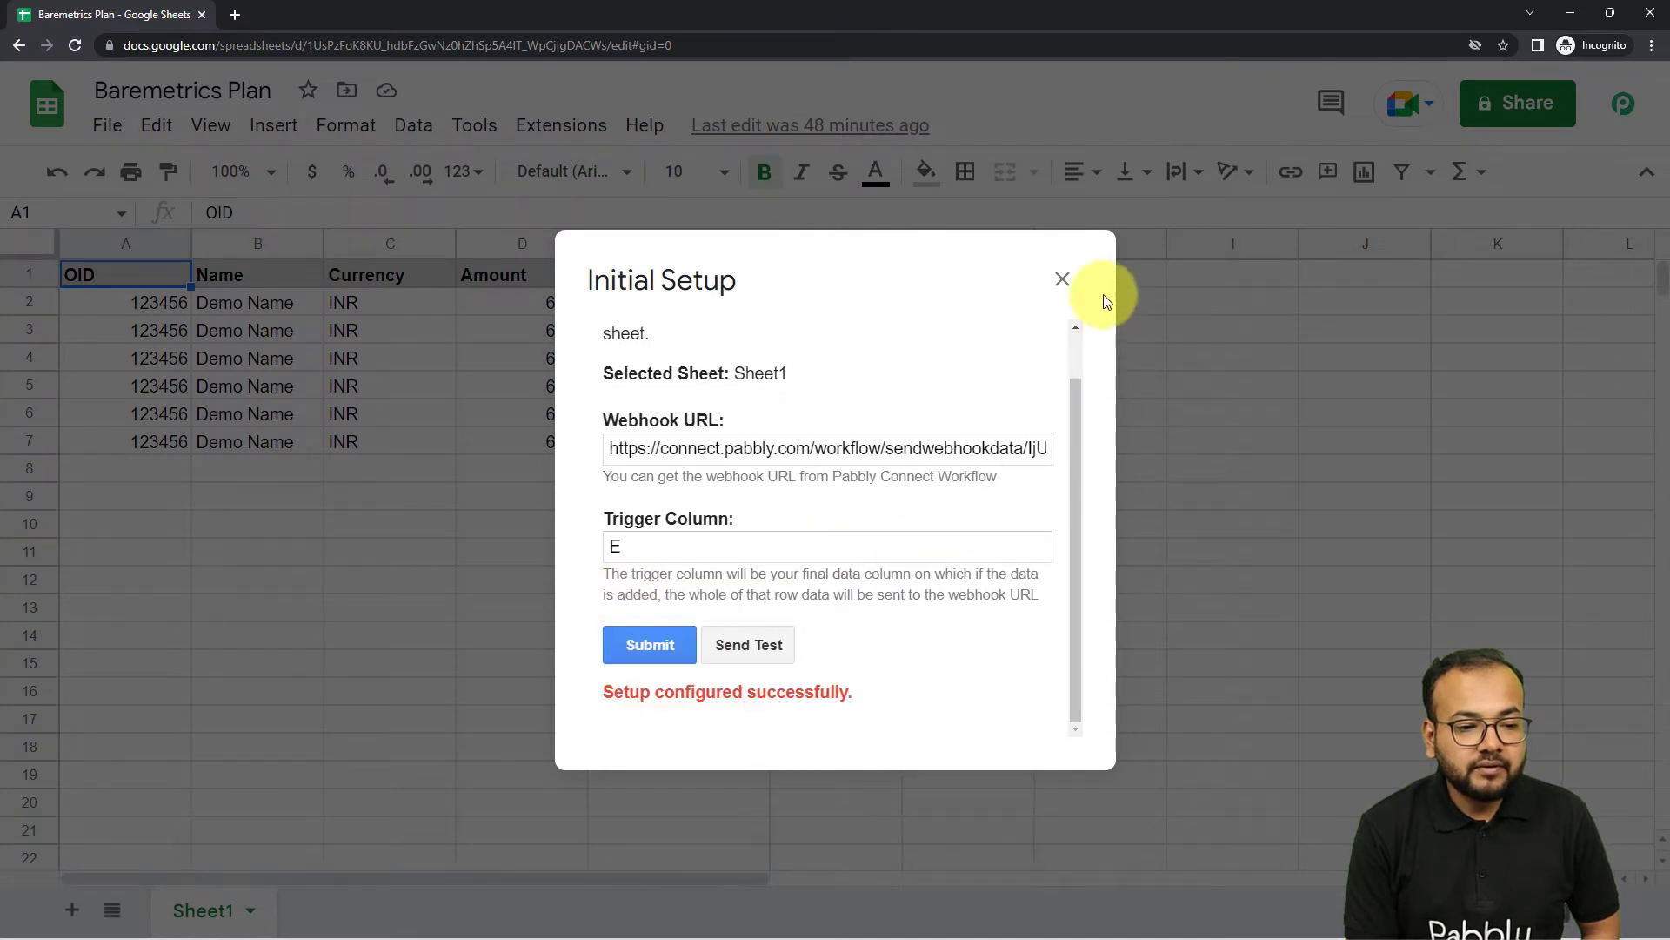
{"action": "left_click", "coordinate": [1065, 279]}
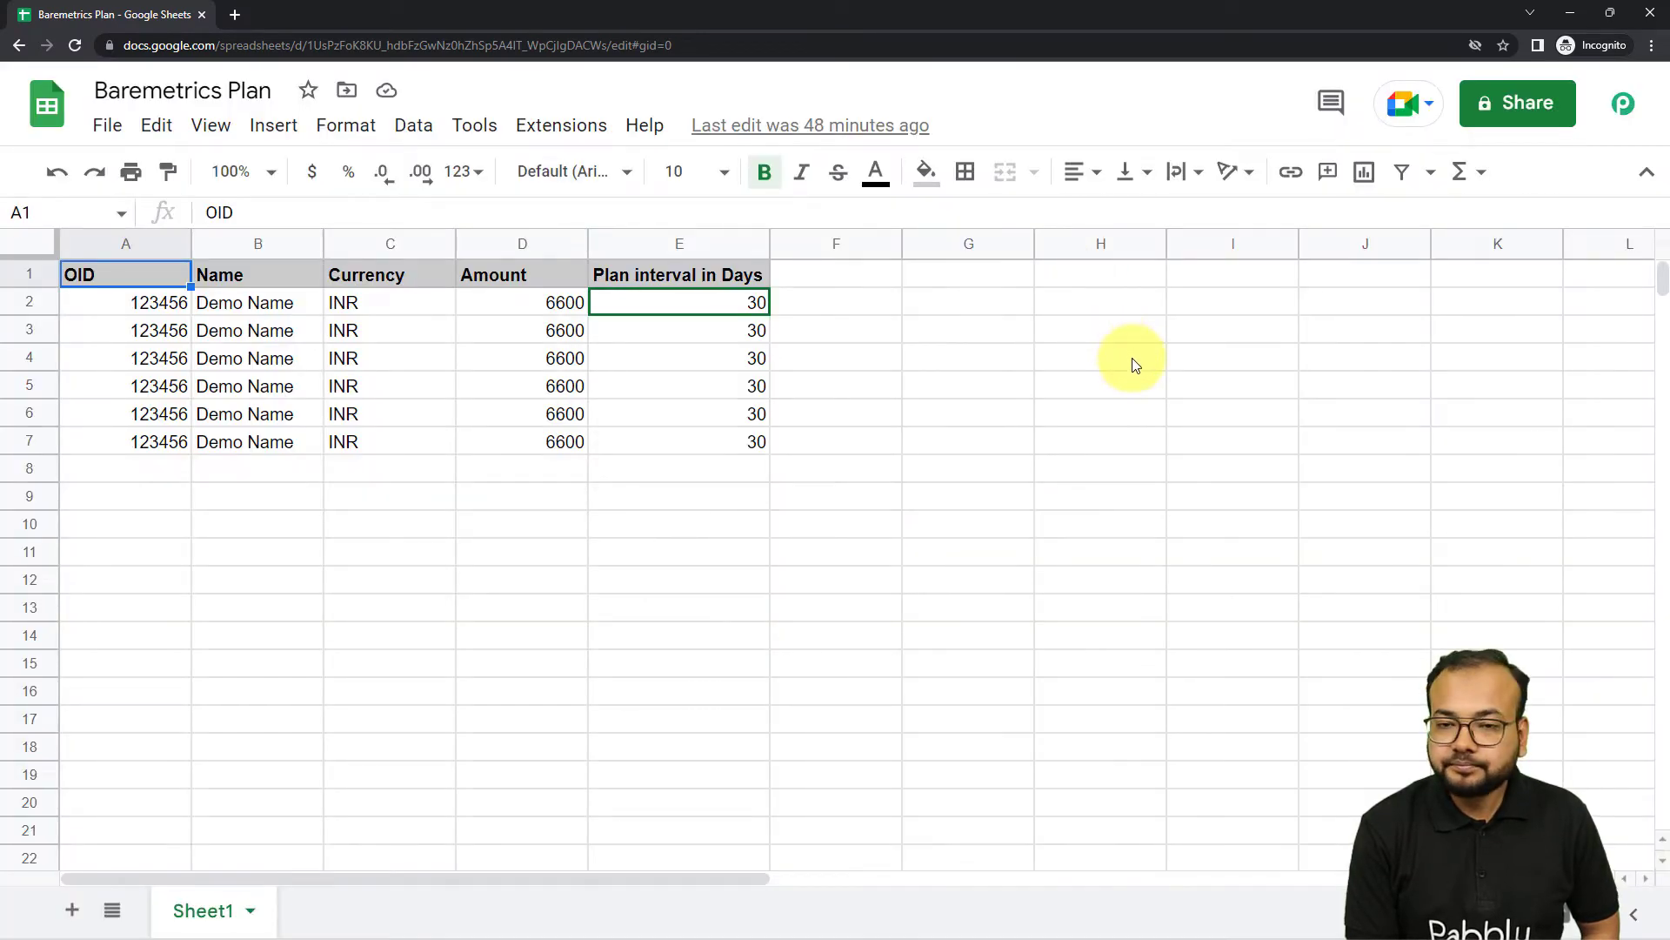
{"action": "left_click", "coordinate": [1566, 16]}
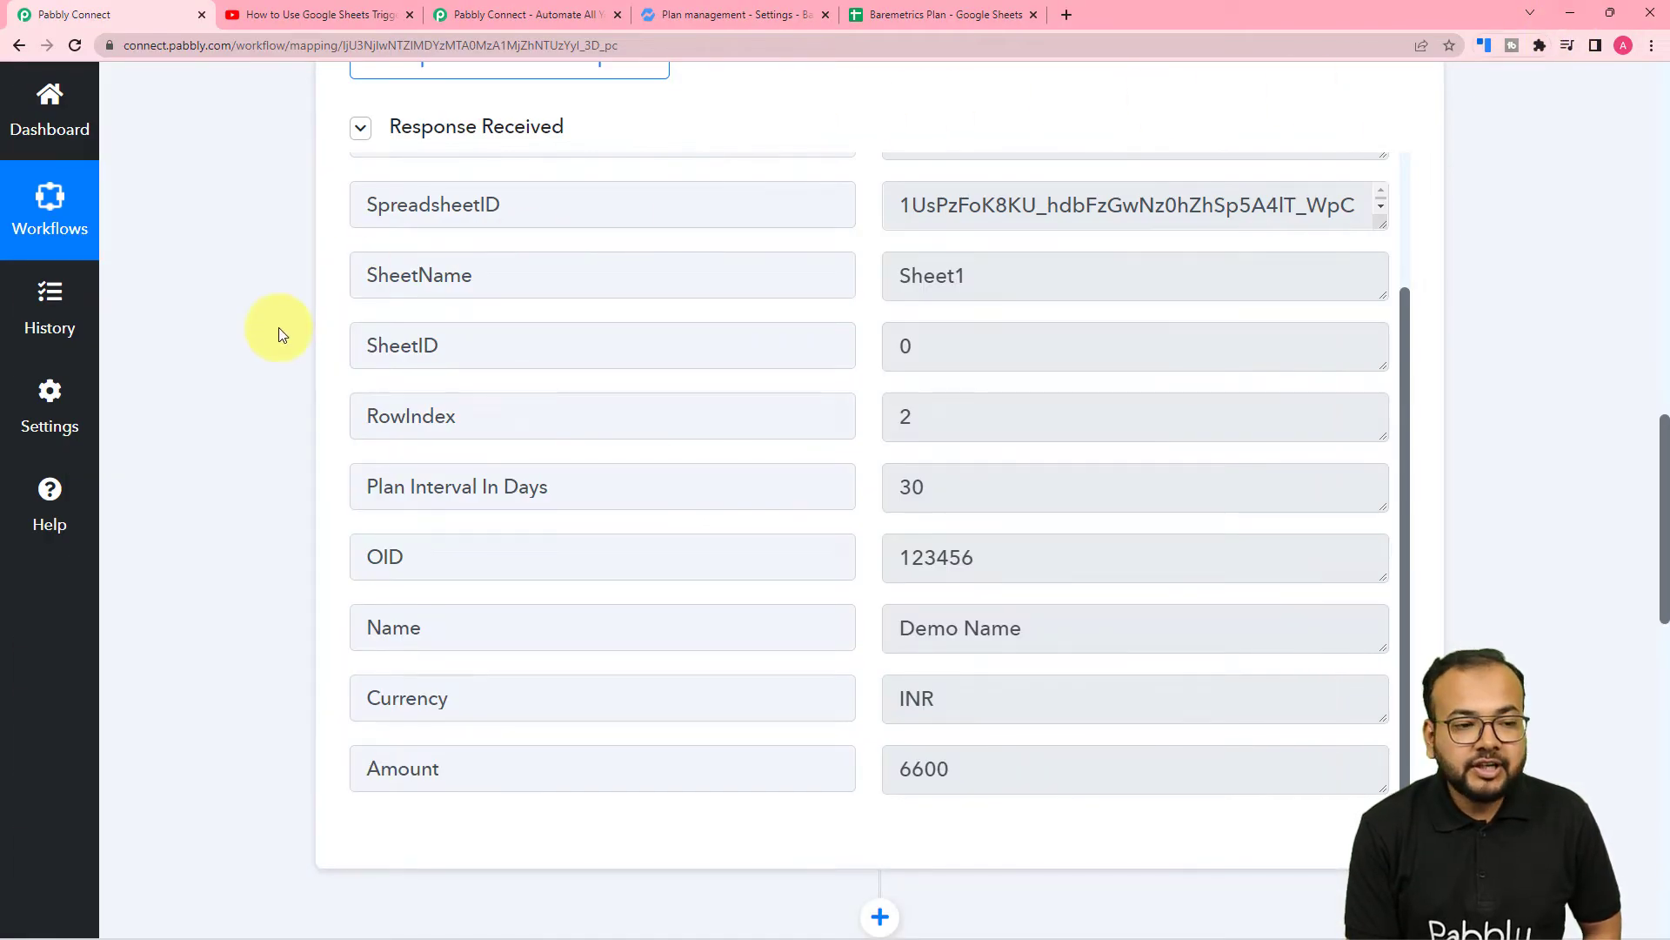
Search for Baremetrics in the workflow's second step and choose it as the action application
{"action": "scroll", "coordinate": [279, 334], "scroll_direction": "down", "scroll_amount": 8}
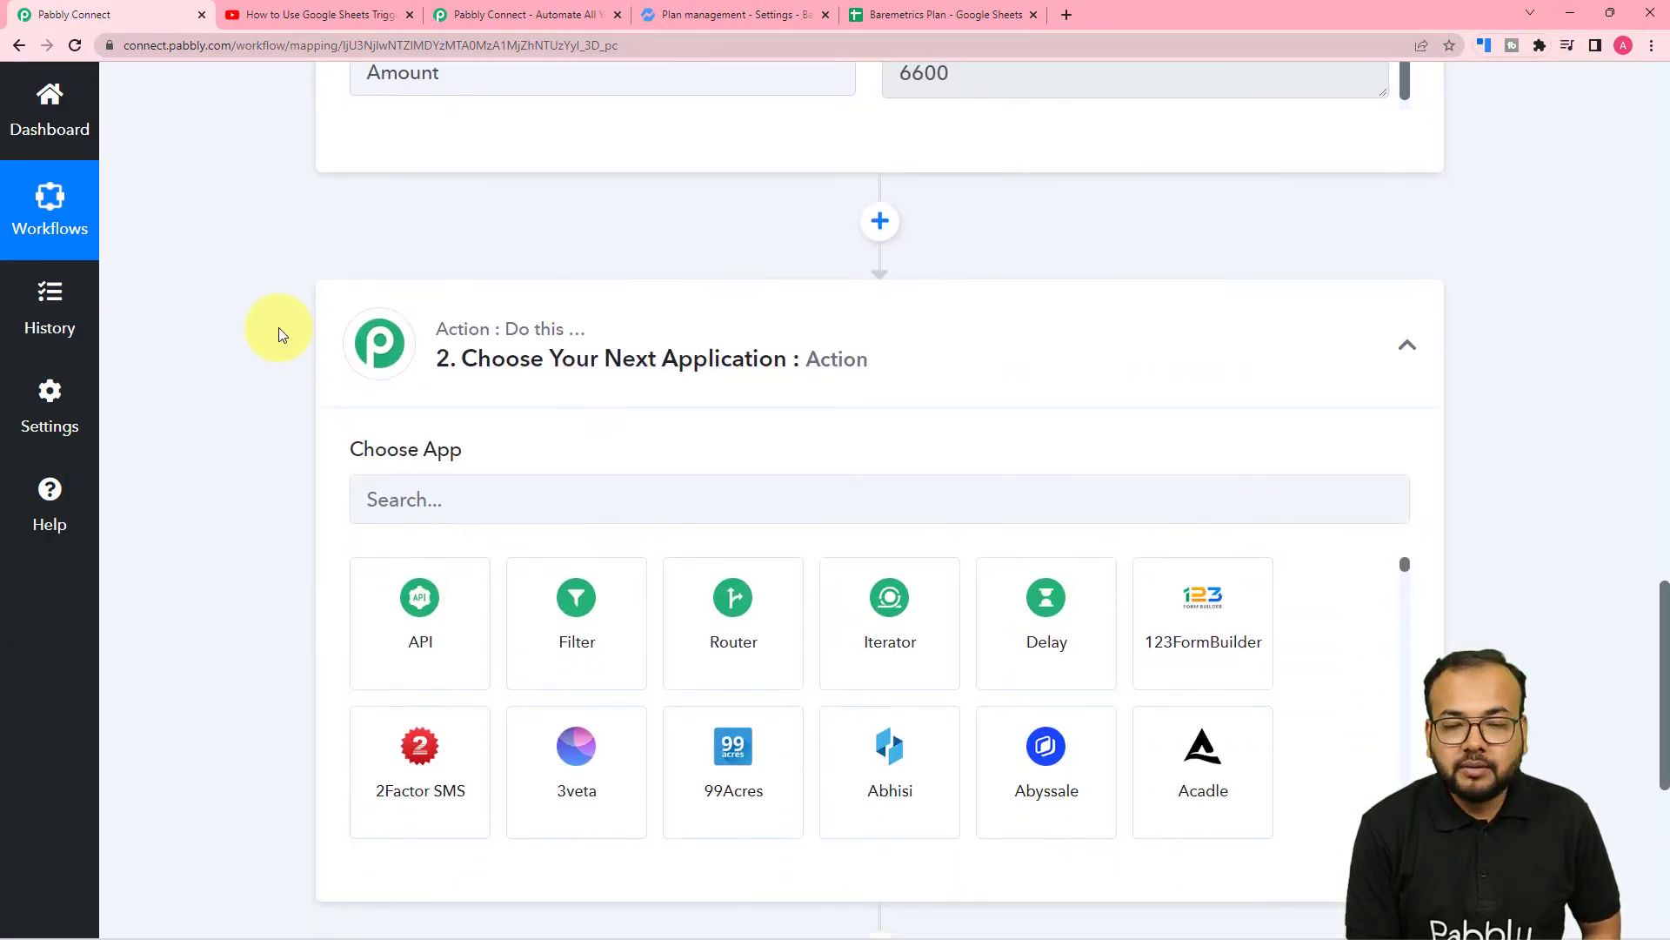
{"action": "scroll", "coordinate": [278, 335], "scroll_direction": "down", "scroll_amount": 2}
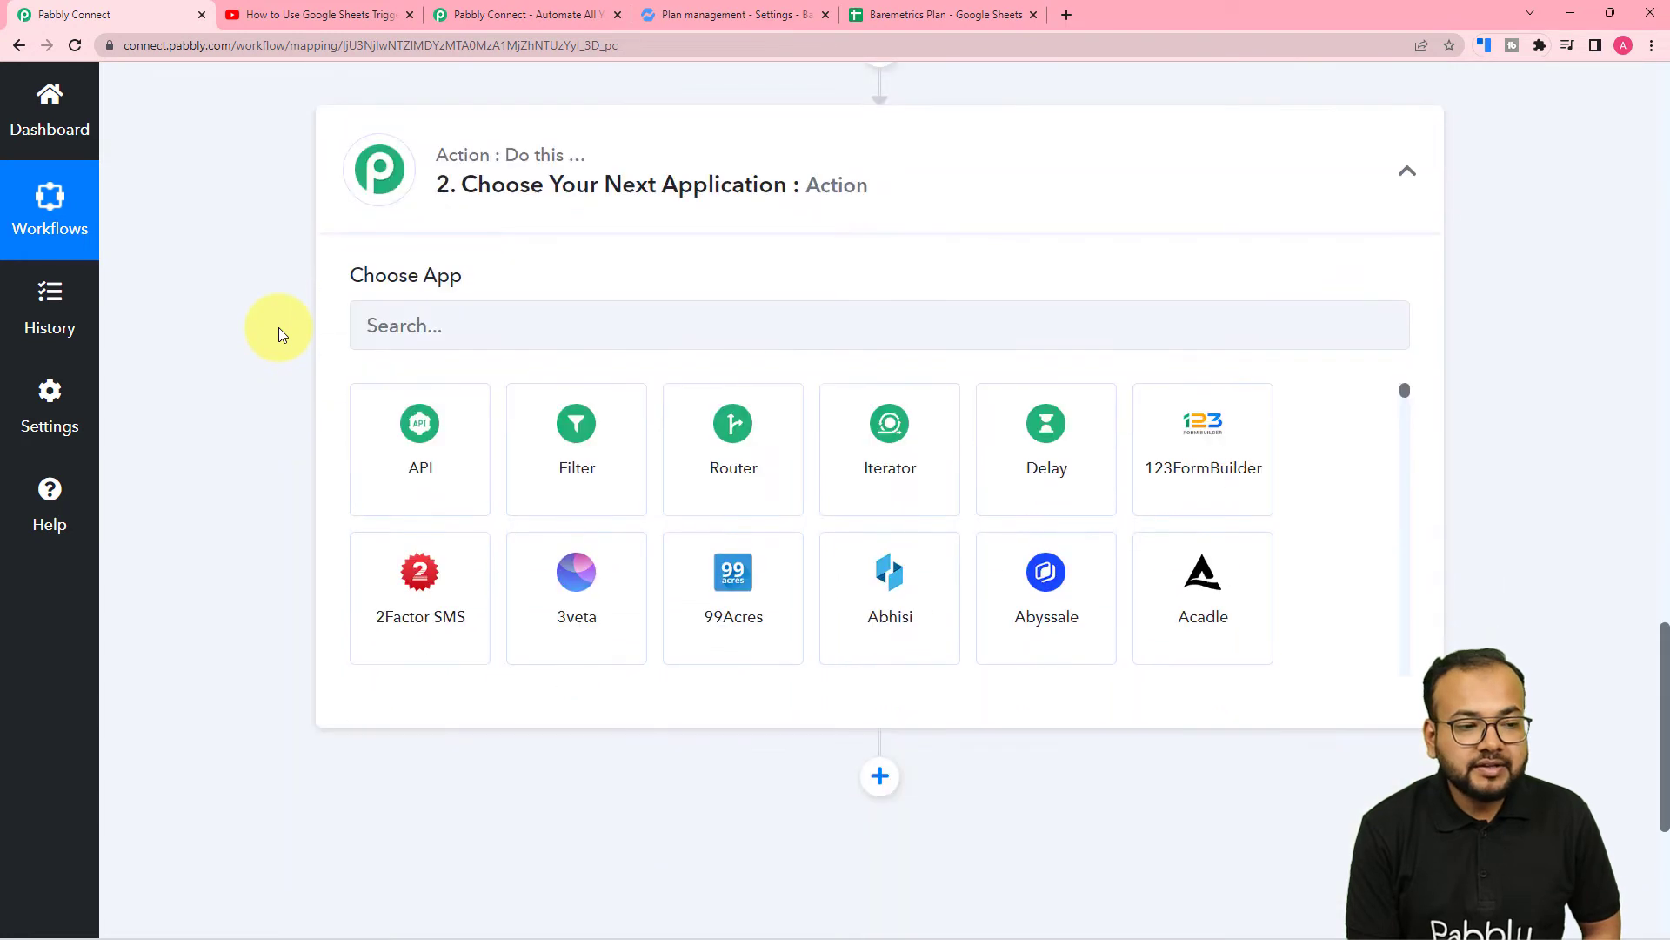
{"action": "left_click", "coordinate": [491, 329]}
{"action": "type", "text": "bs"}
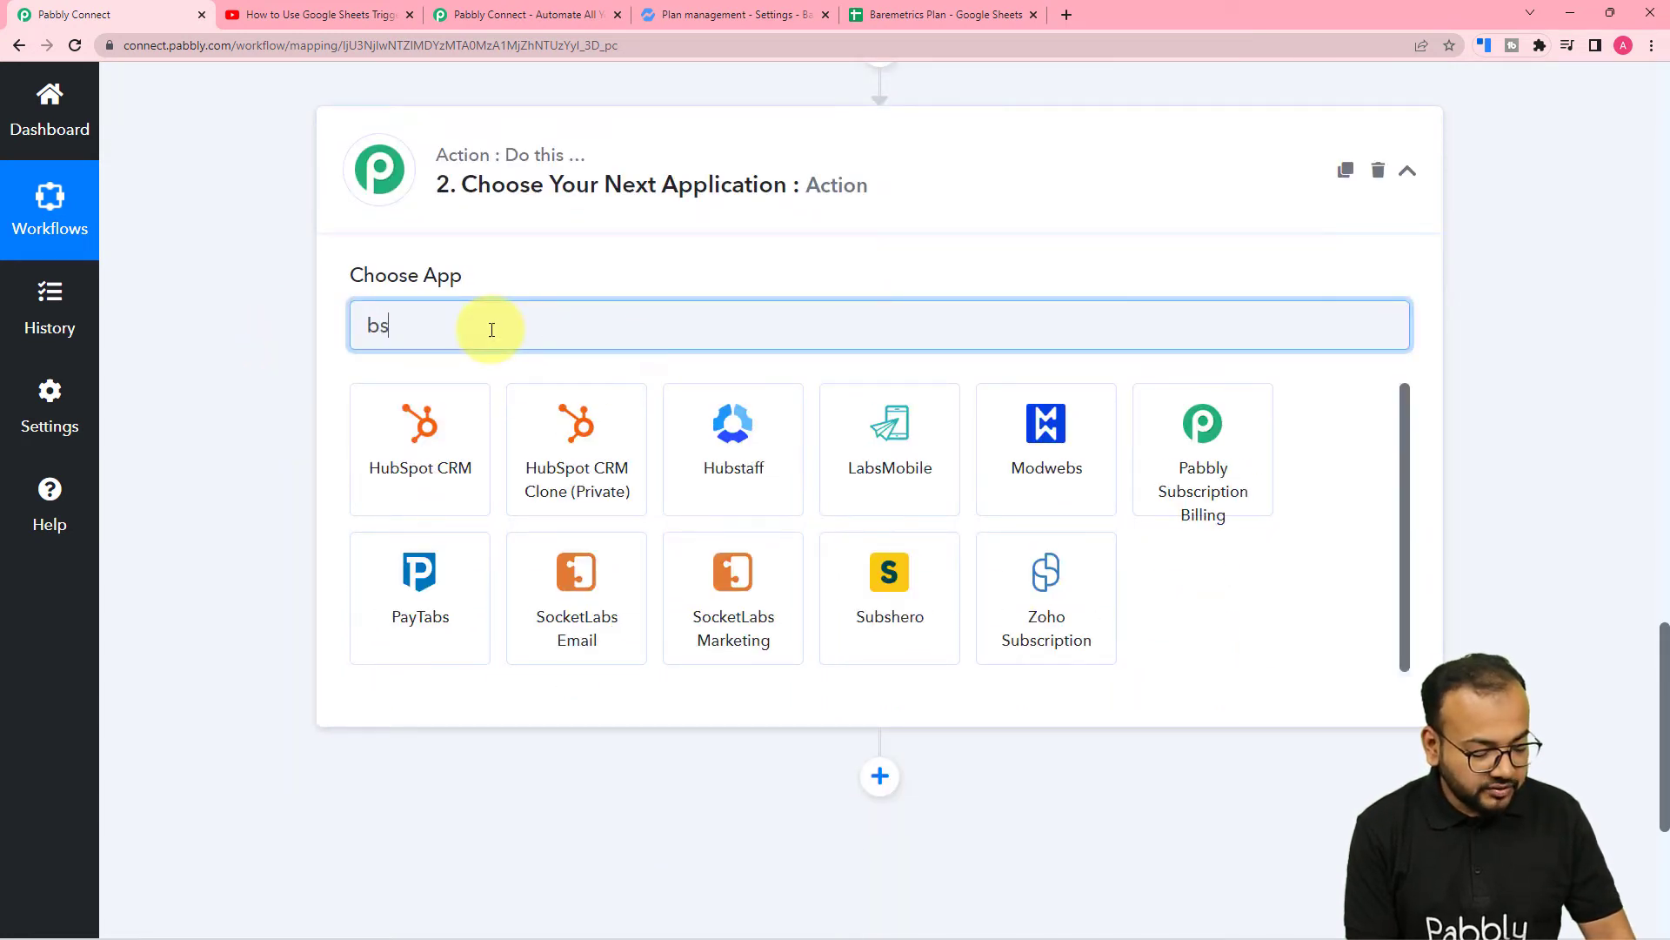
{"action": "key", "text": "BackSpace"}
{"action": "type", "text": "a"}
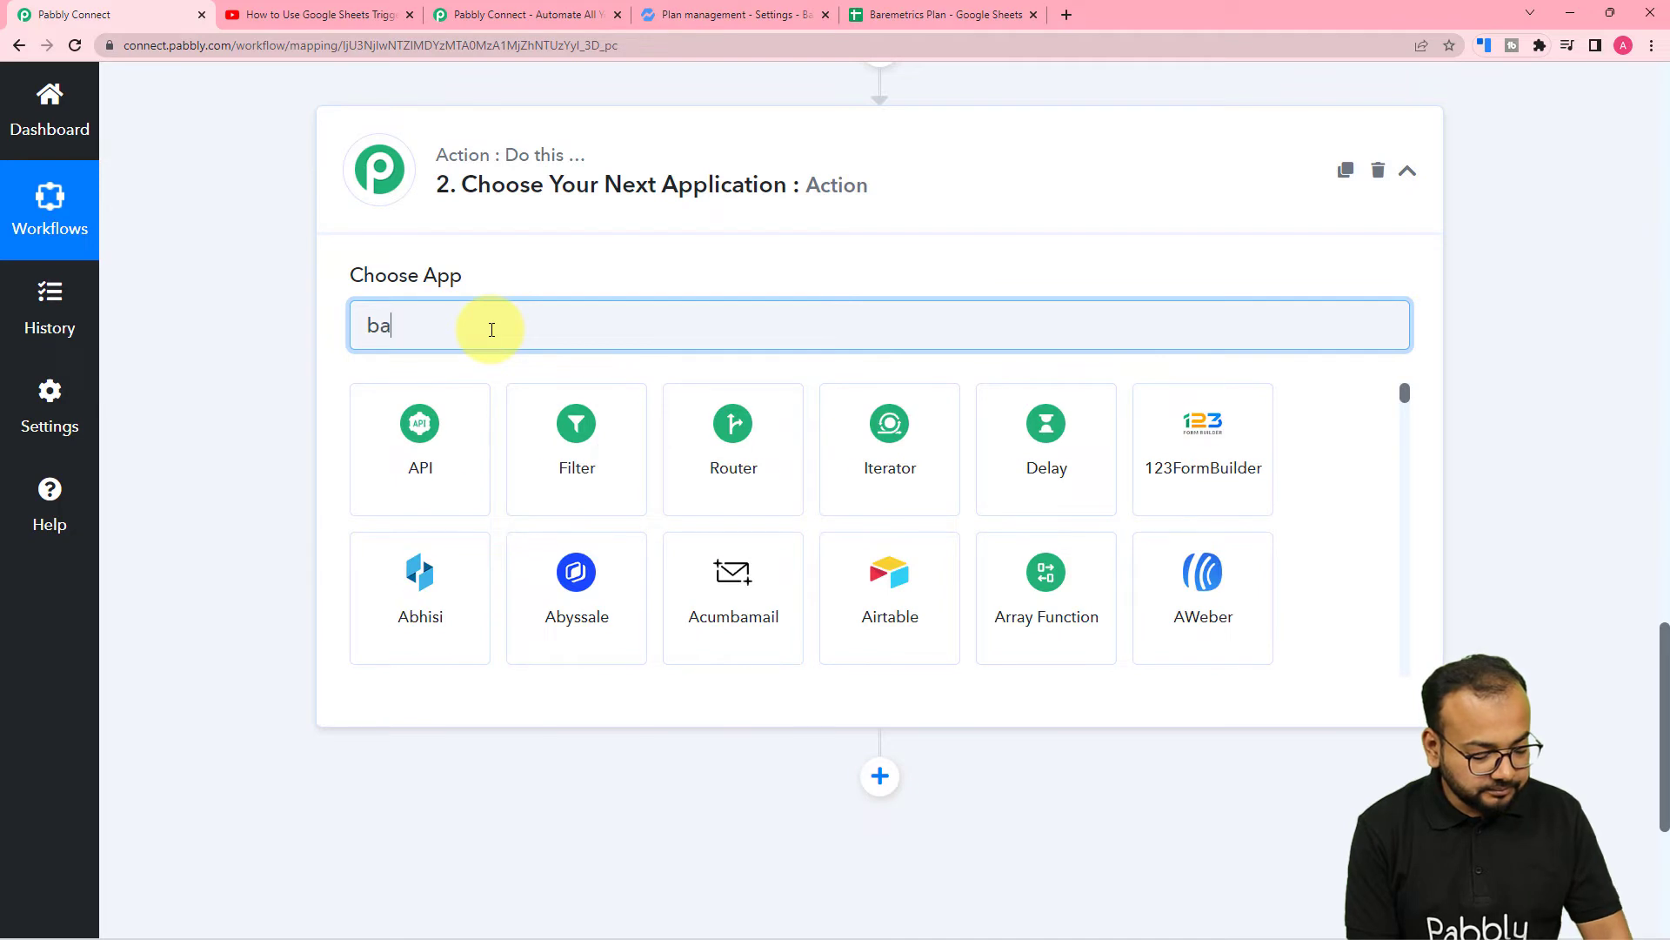
{"action": "type", "text": "re"}
{"action": "left_click", "coordinate": [400, 478]}
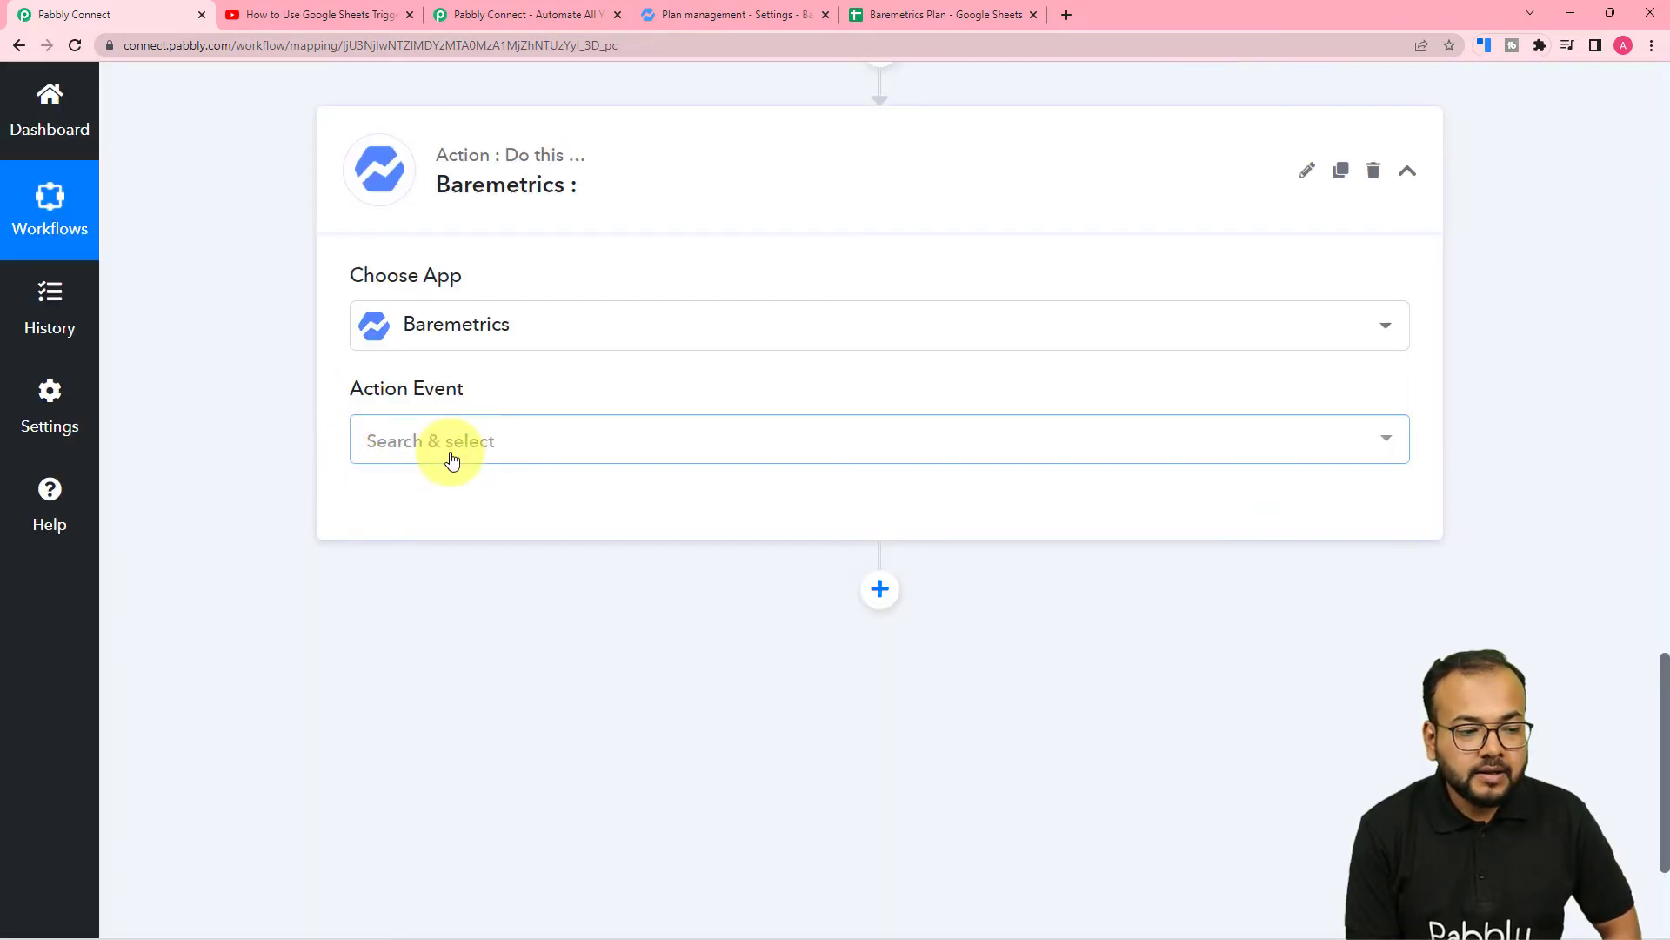
Choose Create Plan as the Baremetrics action event and start adding a new Baremetrics connection
{"action": "left_click", "coordinate": [450, 459]}
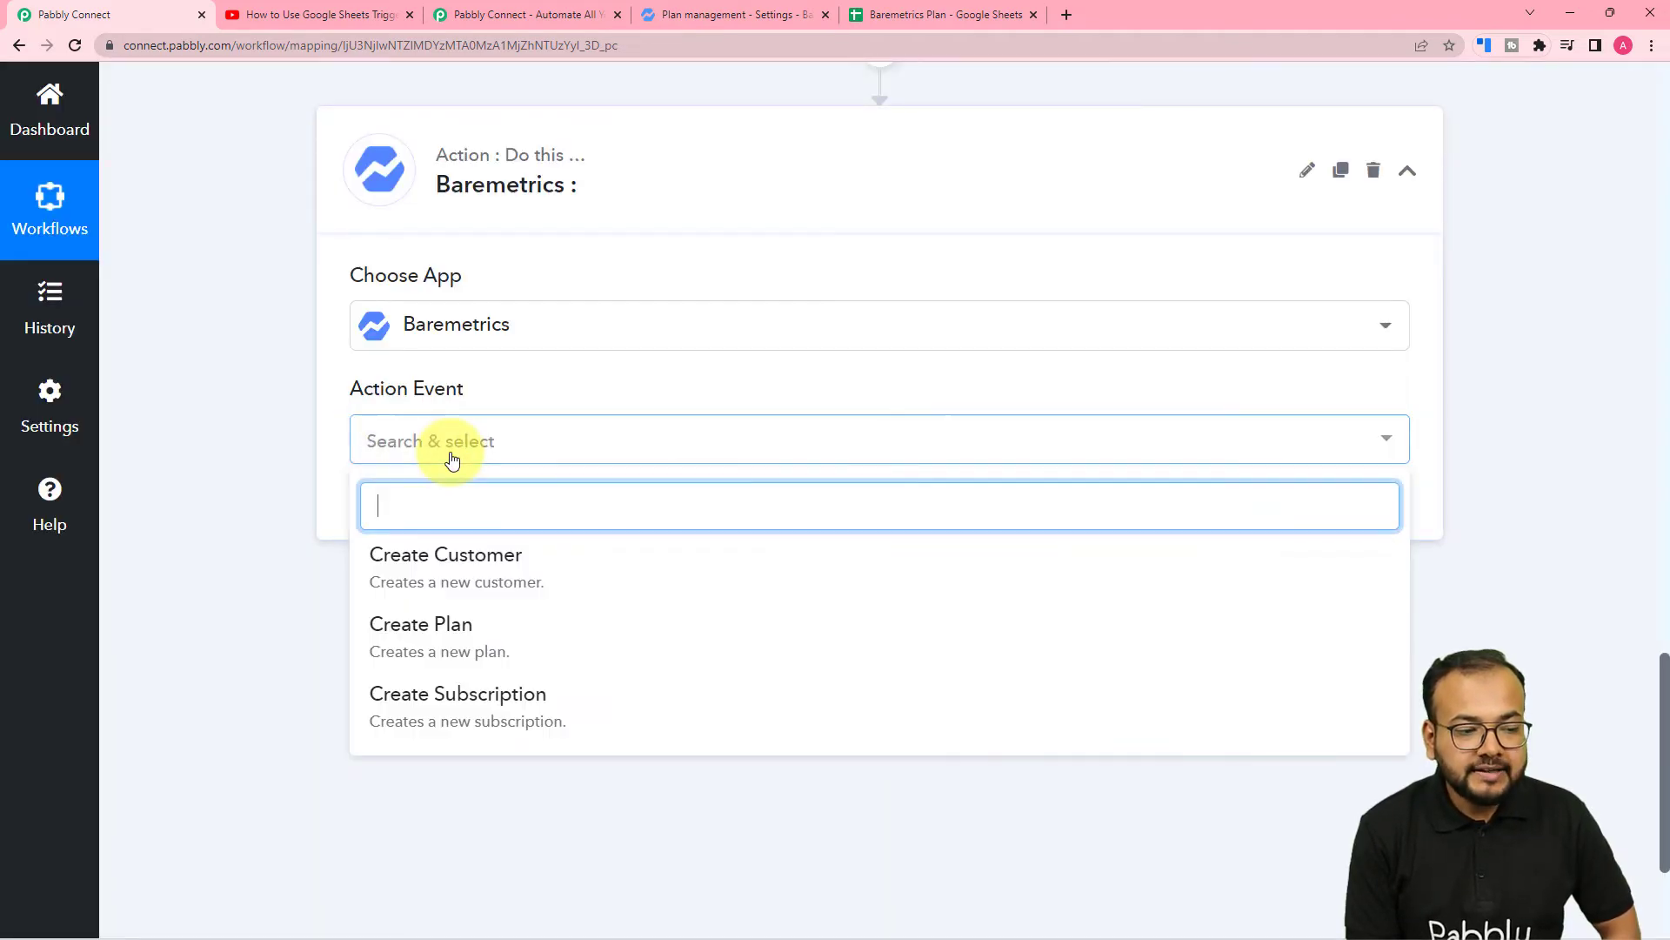
{"action": "left_click", "coordinate": [430, 645]}
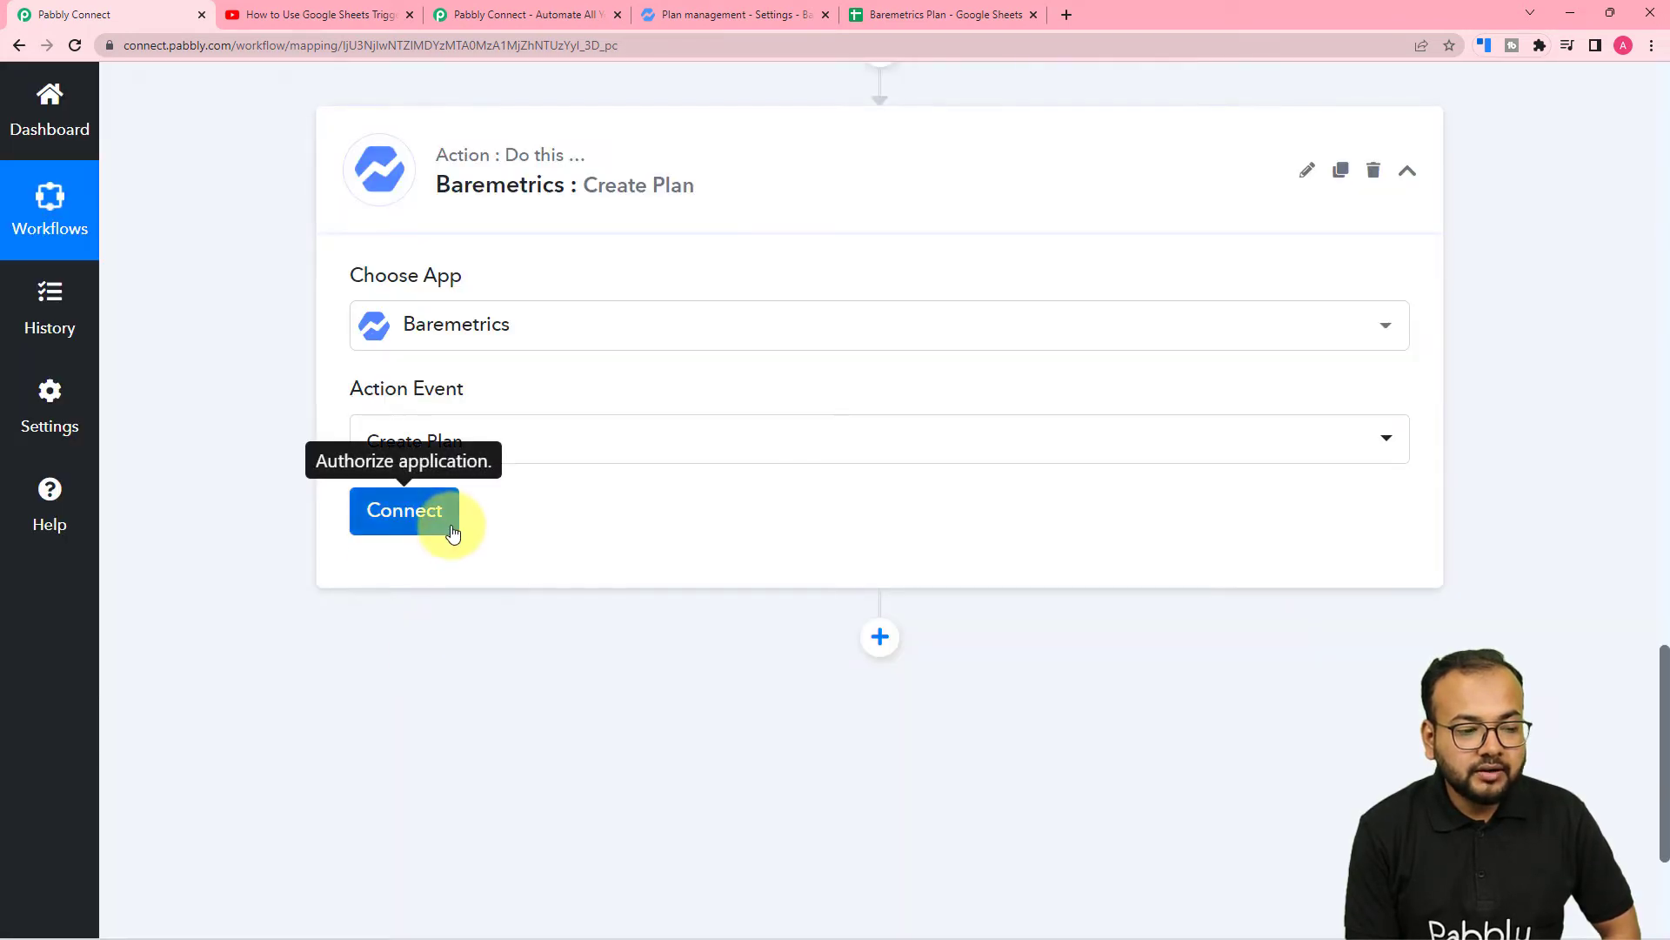
{"action": "left_click", "coordinate": [388, 514]}
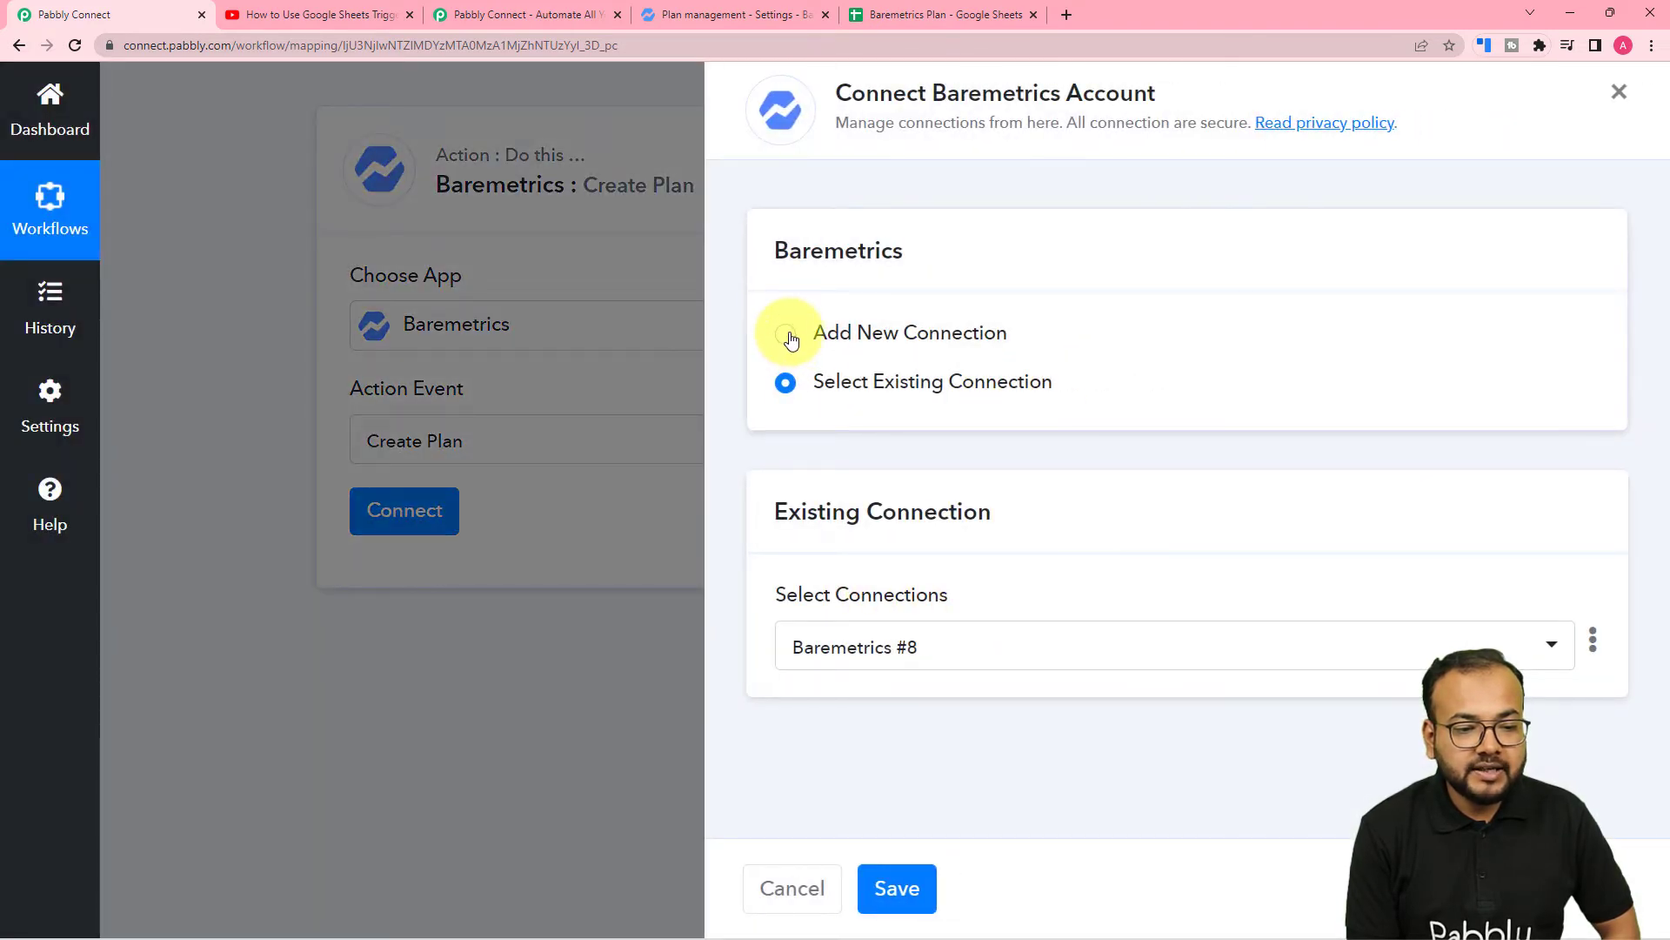
{"action": "left_click", "coordinate": [787, 336]}
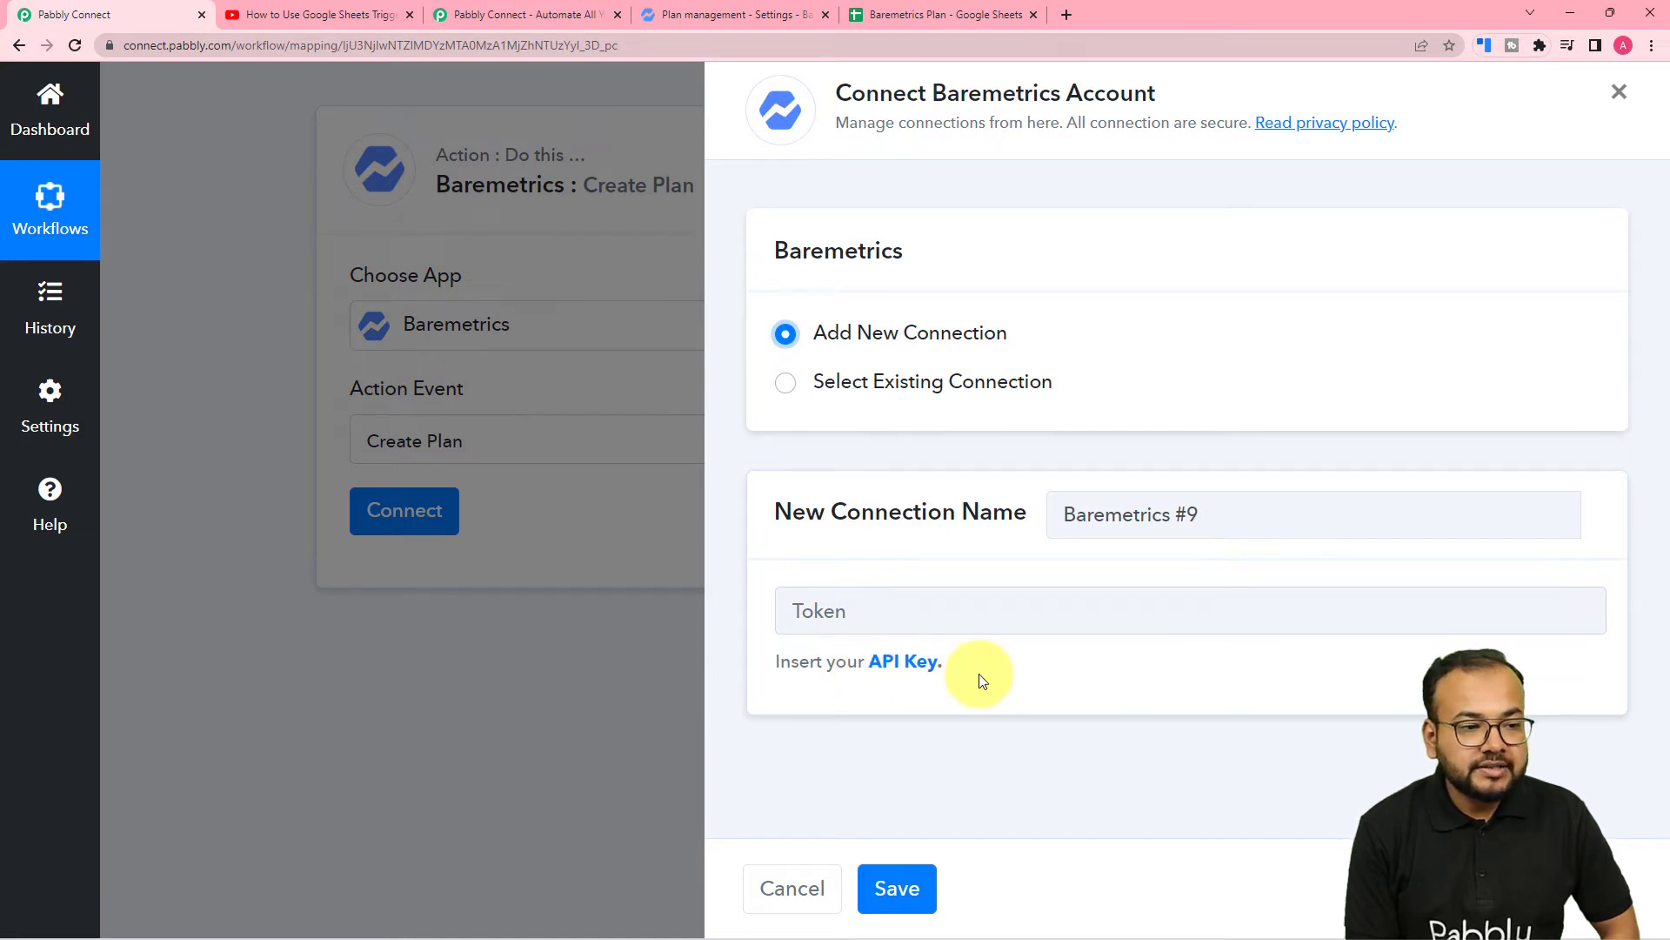
Switch to the Baremetrics account and open its API settings at the section with the API keys
{"action": "left_click", "coordinate": [750, 14]}
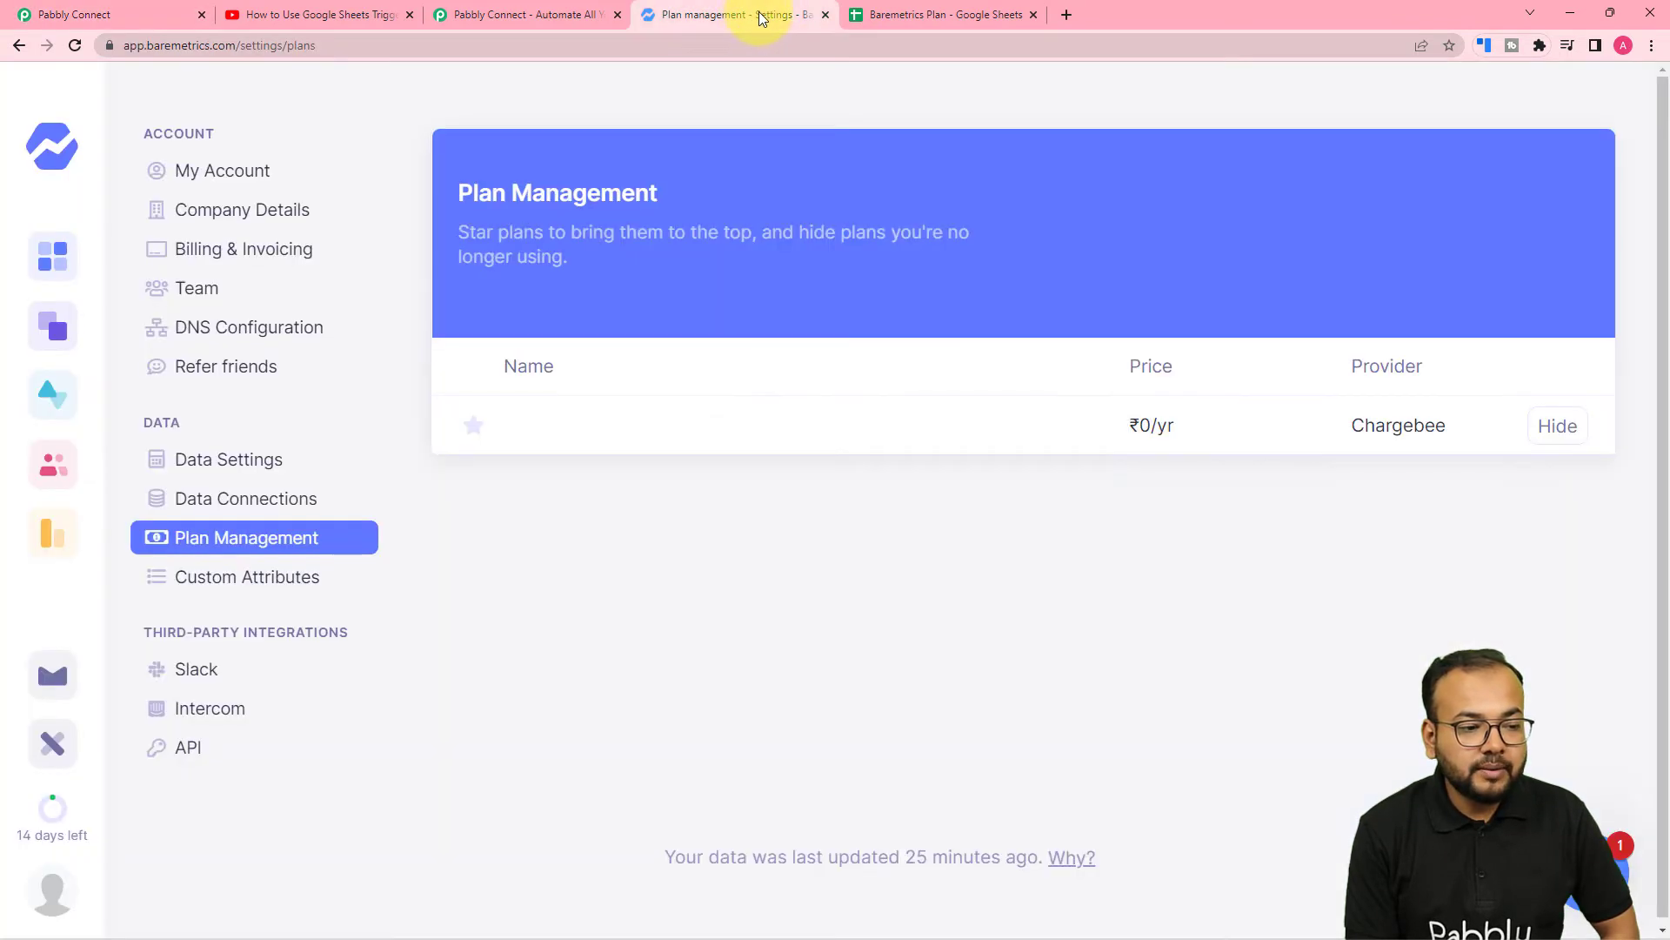
{"action": "left_click", "coordinate": [48, 896]}
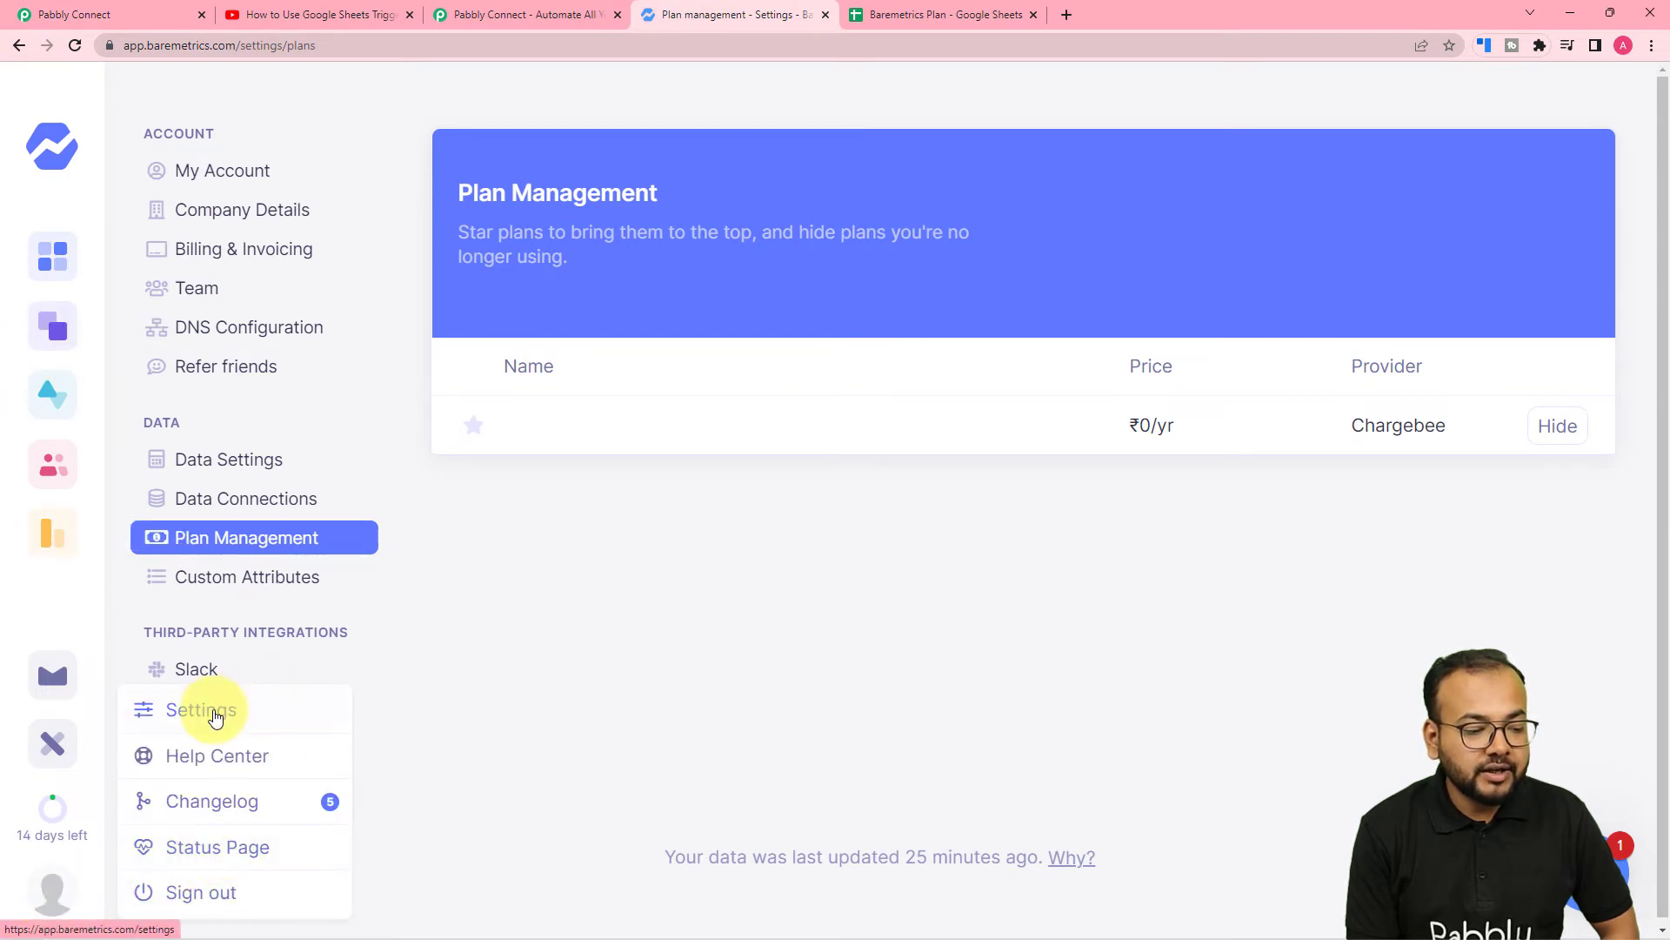
{"action": "left_click", "coordinate": [216, 716]}
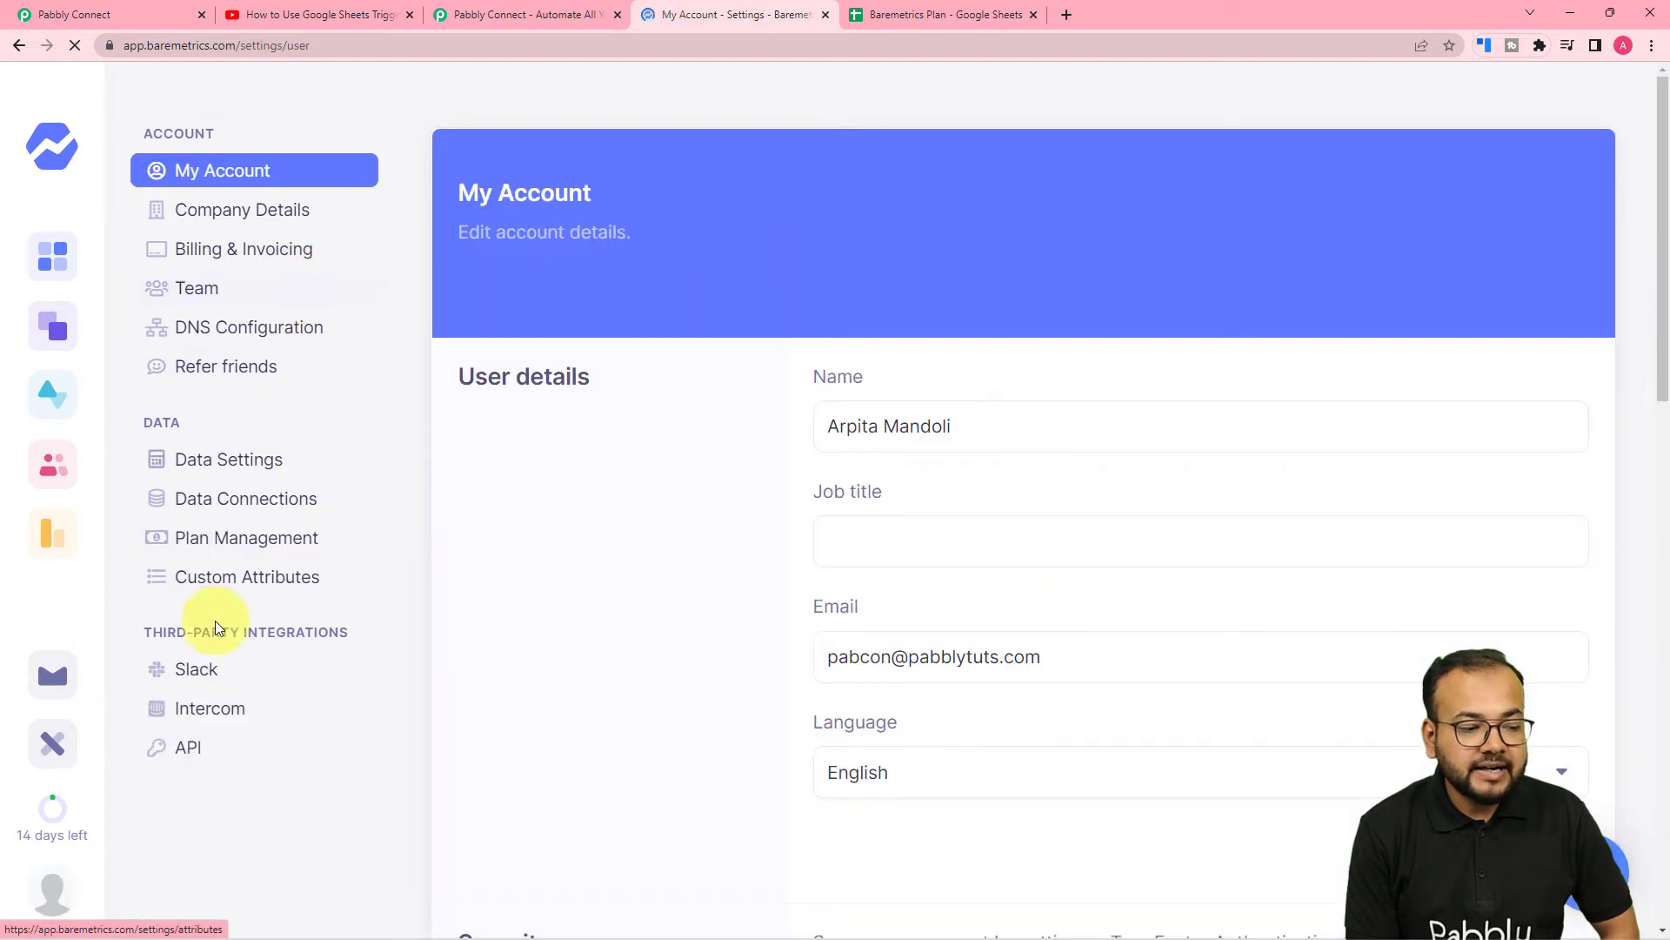
{"action": "left_click", "coordinate": [187, 764]}
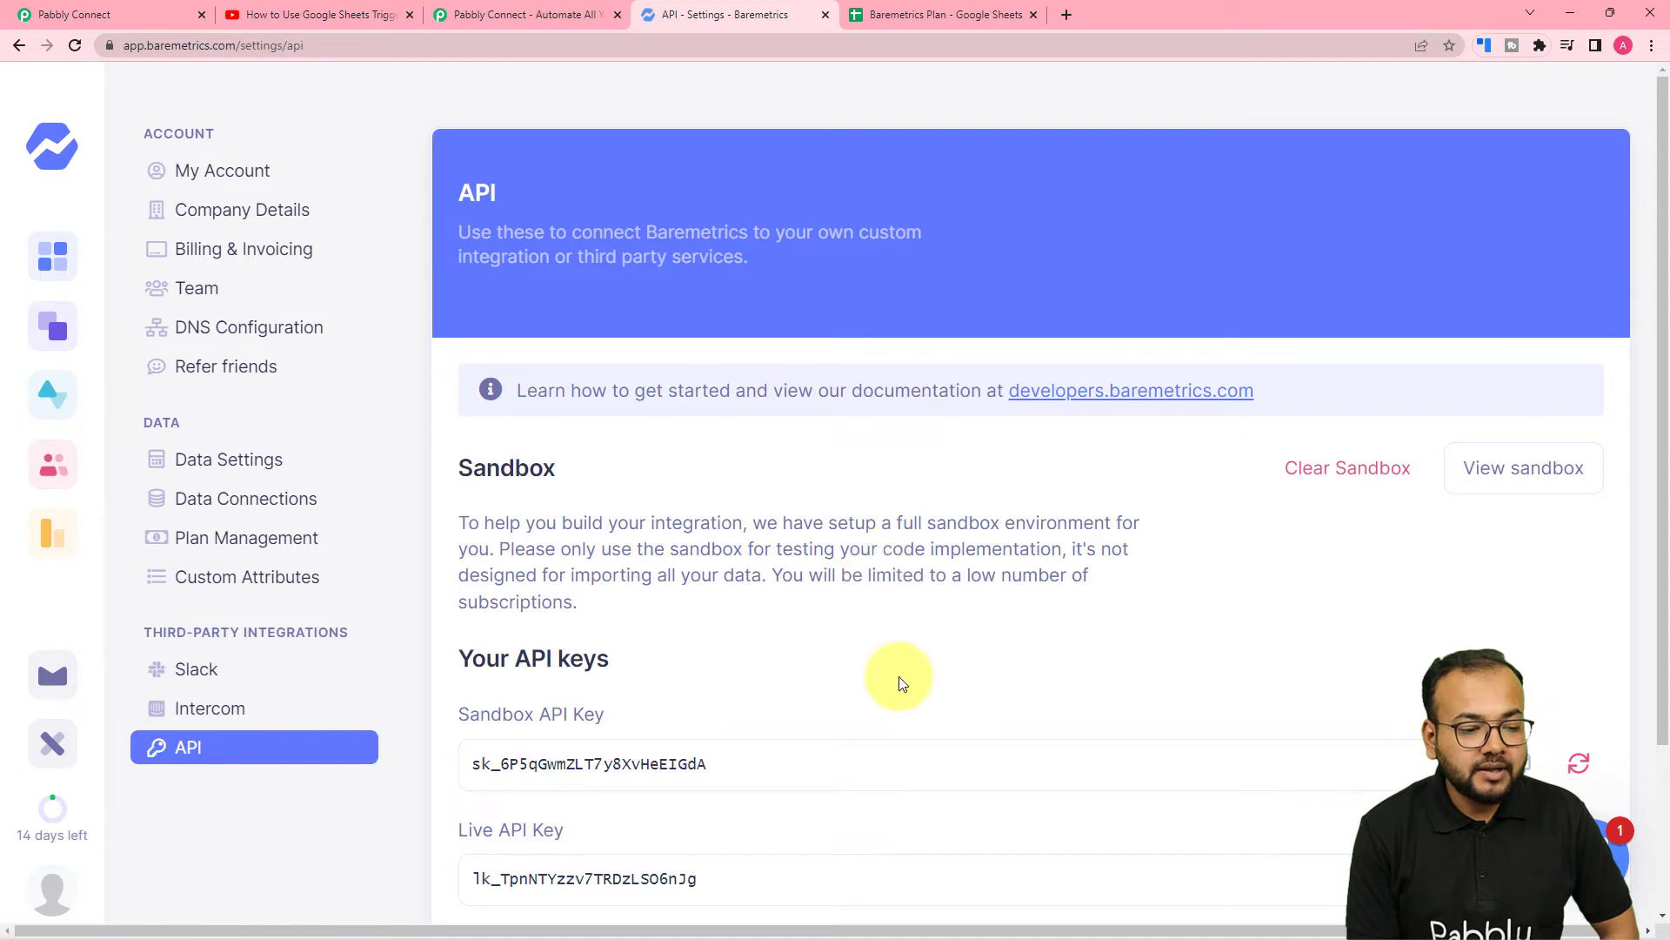
{"action": "scroll", "coordinate": [899, 682], "scroll_direction": "down", "scroll_amount": 2}
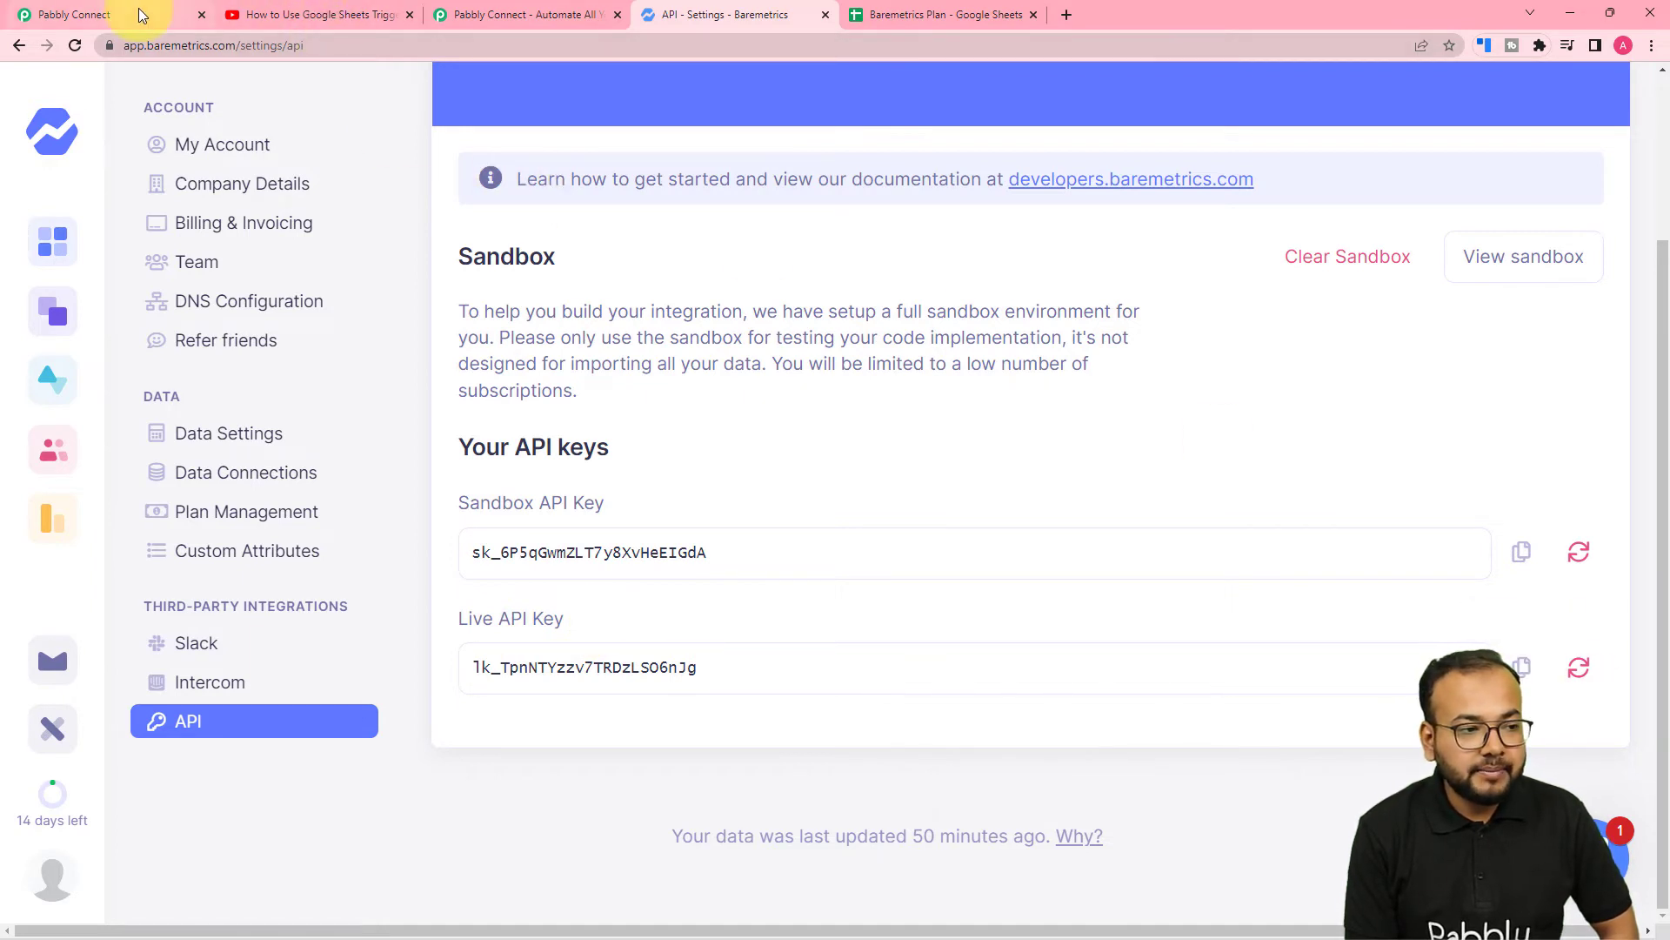
Return to the workflow, paste the API key as the new connection's token, and save the connection
{"action": "left_click", "coordinate": [74, 15]}
{"action": "right_click", "coordinate": [795, 603]}
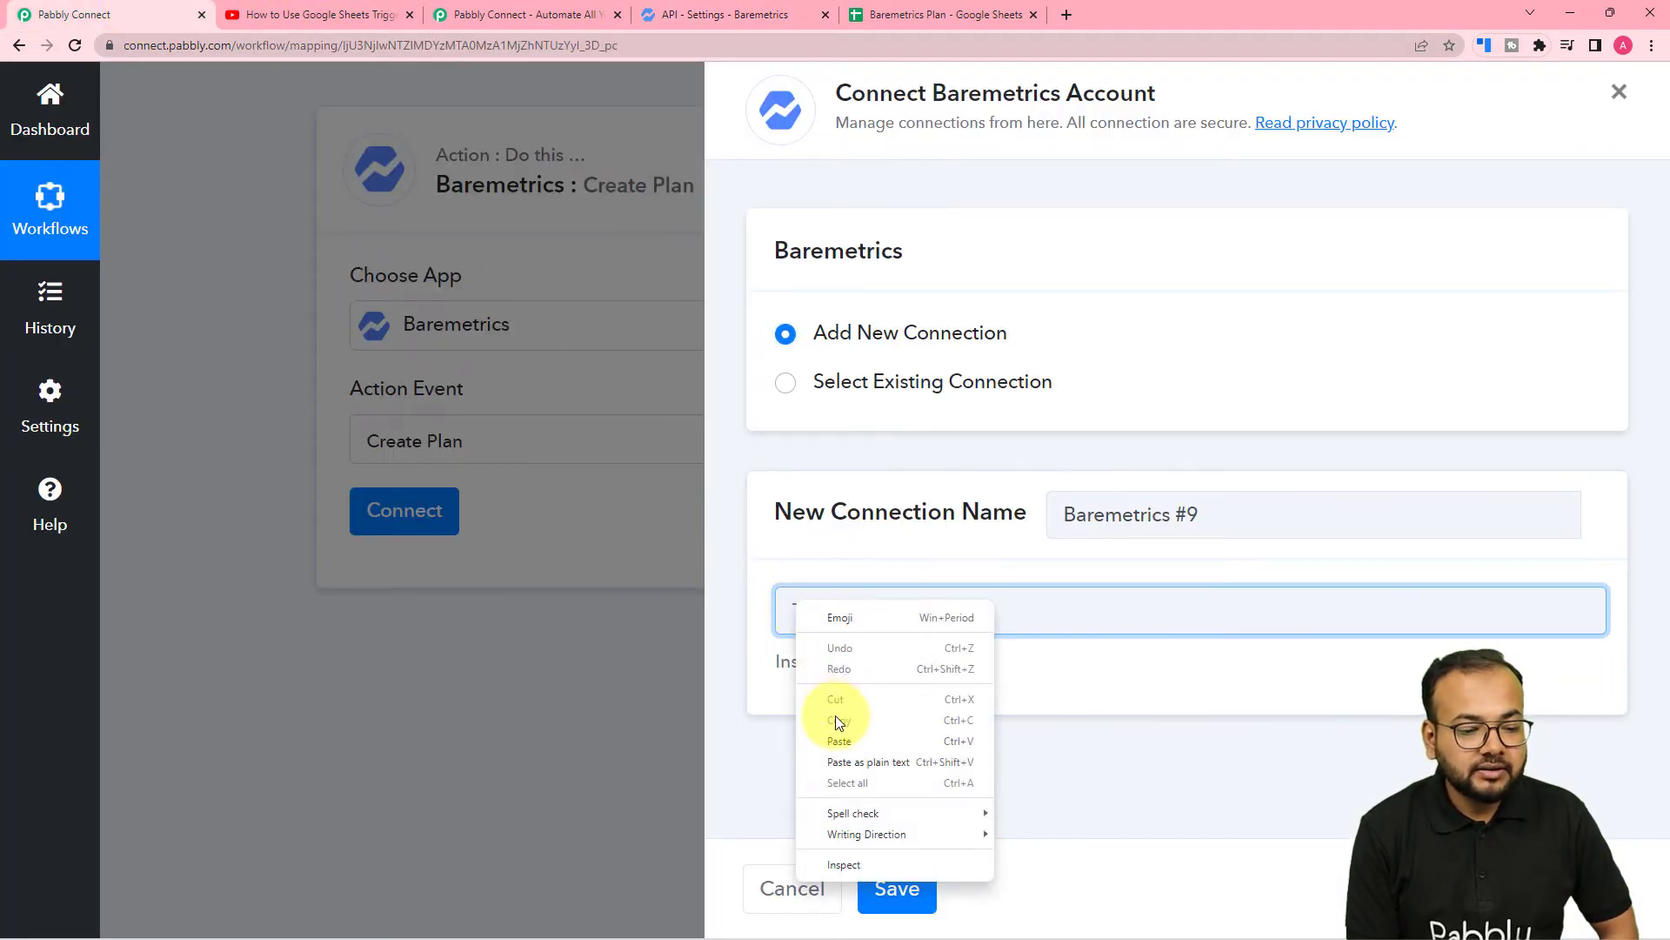
{"action": "left_click", "coordinate": [837, 740]}
{"action": "left_click", "coordinate": [886, 898]}
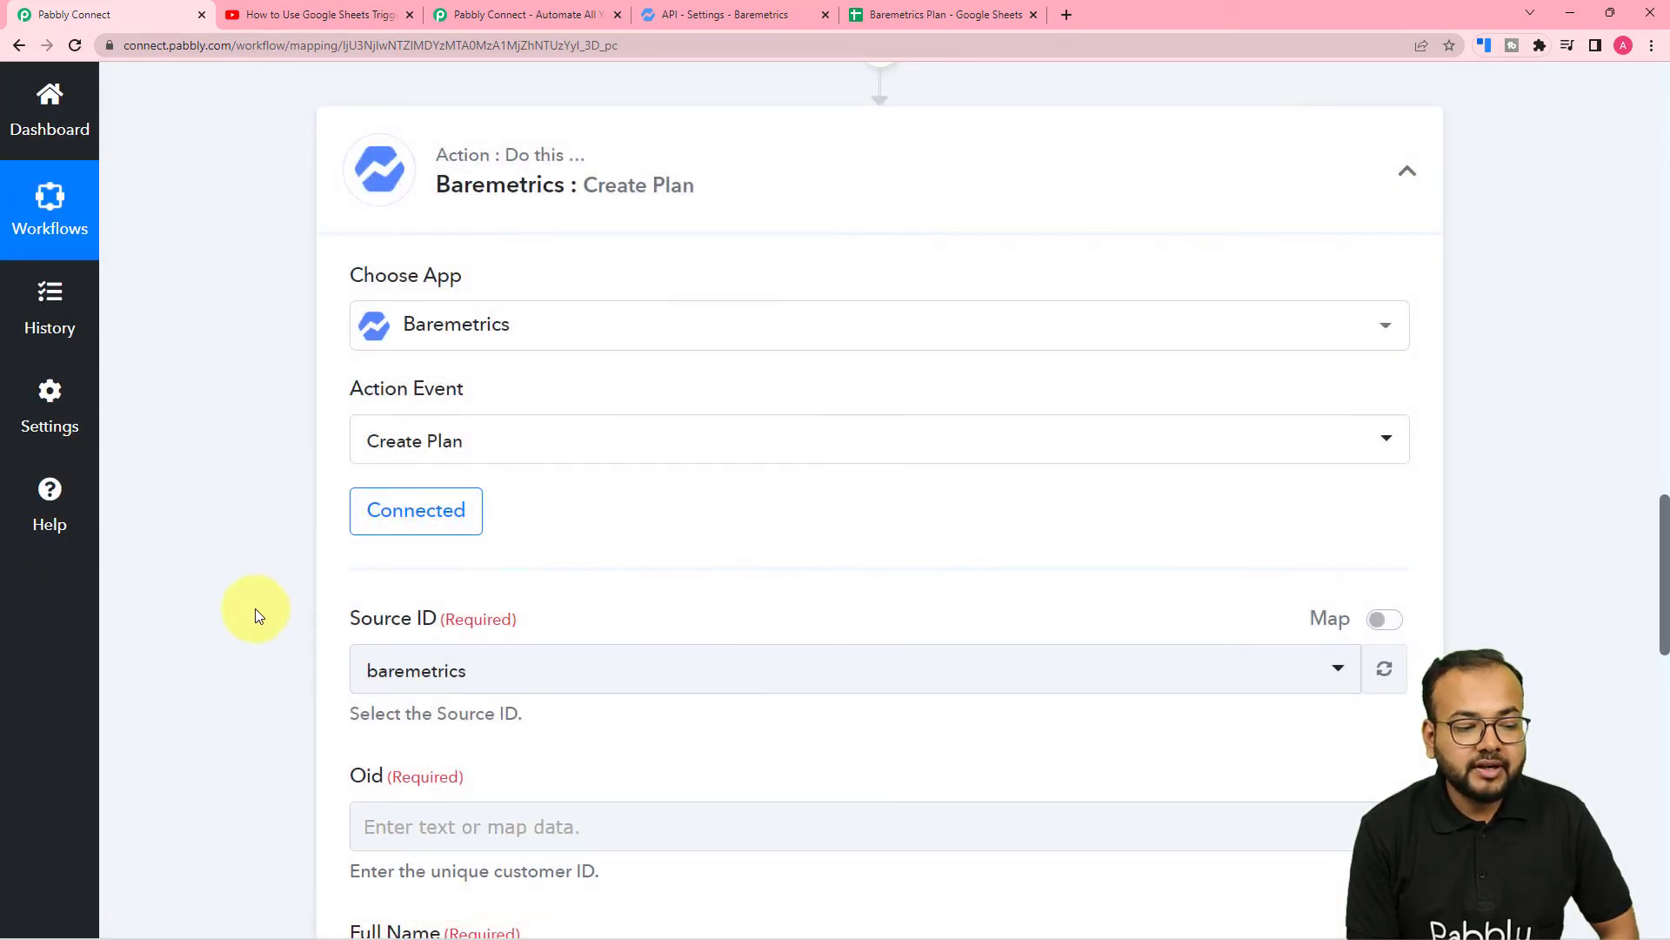
Review the required Create Plan fields and compare them with the Baremetrics Plan spreadsheet and the trigger's received response
{"action": "scroll", "coordinate": [254, 608], "scroll_direction": "down", "scroll_amount": 4}
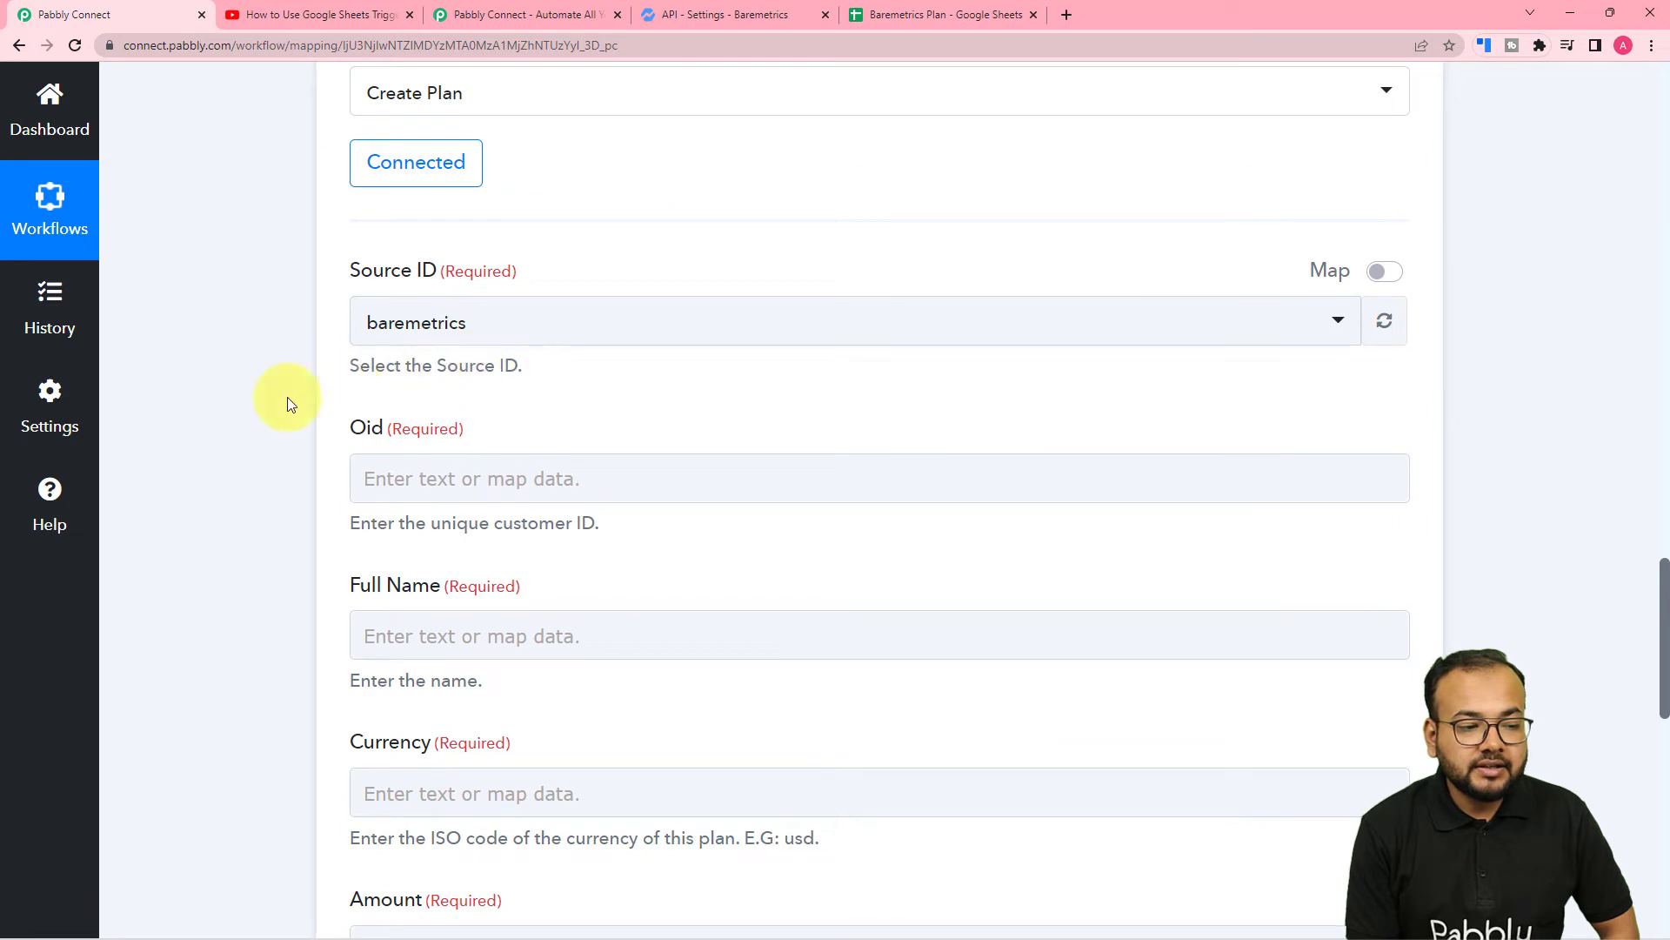
{"action": "scroll", "coordinate": [276, 402], "scroll_direction": "down", "scroll_amount": 1}
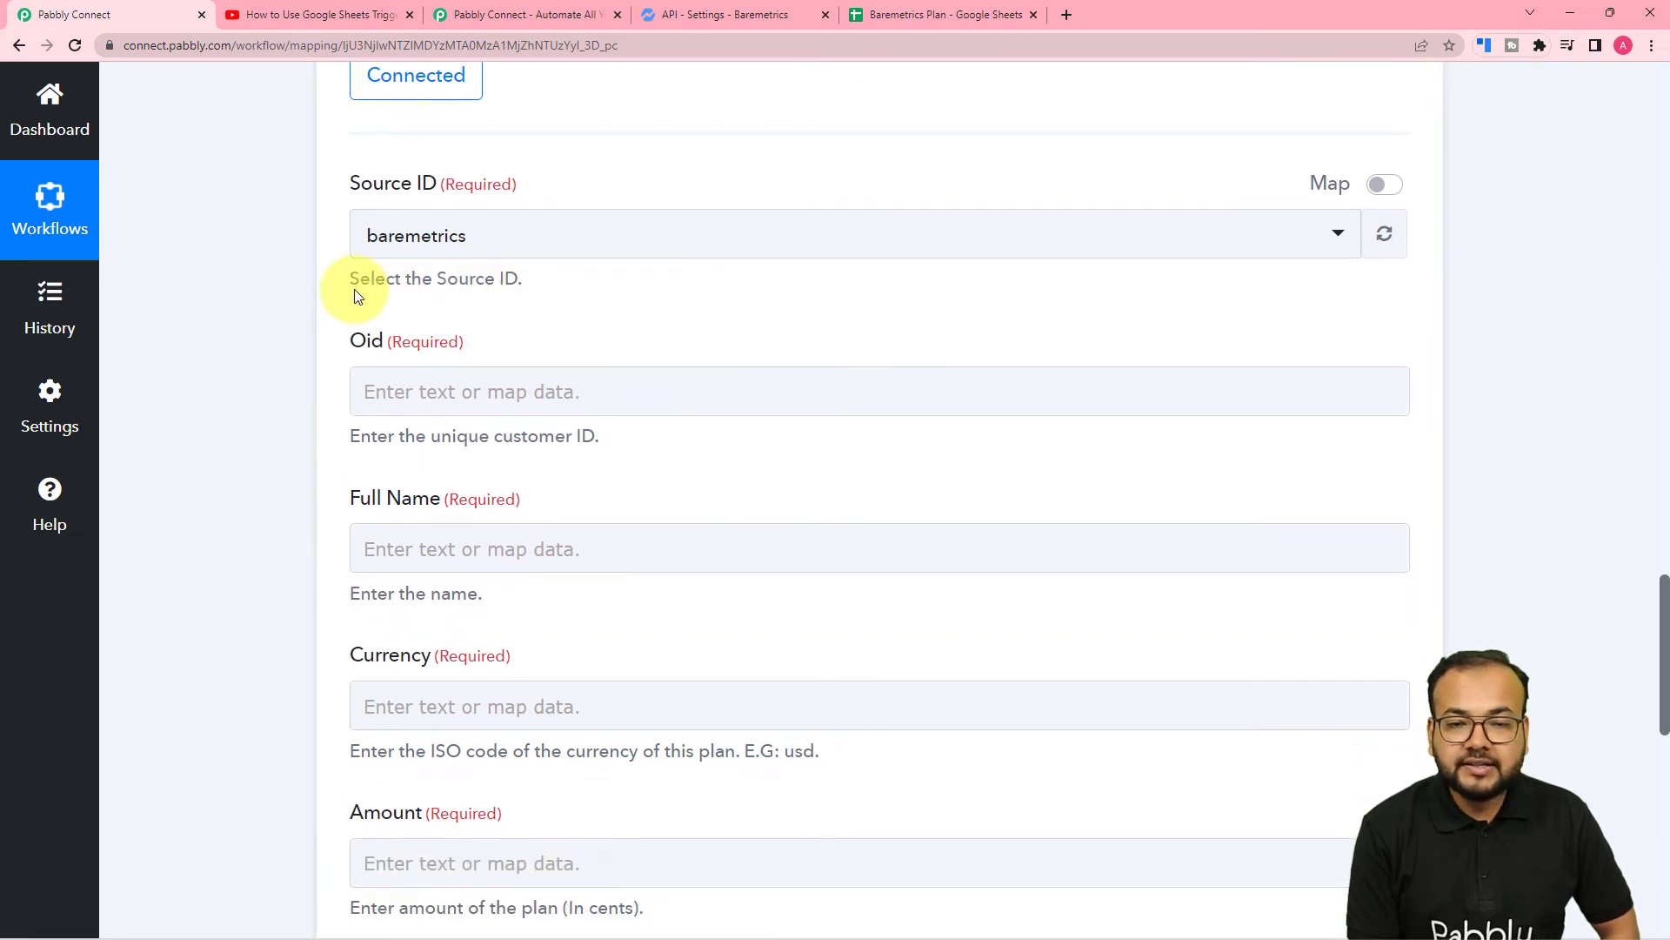
{"action": "scroll", "coordinate": [354, 289], "scroll_direction": "down", "scroll_amount": 2}
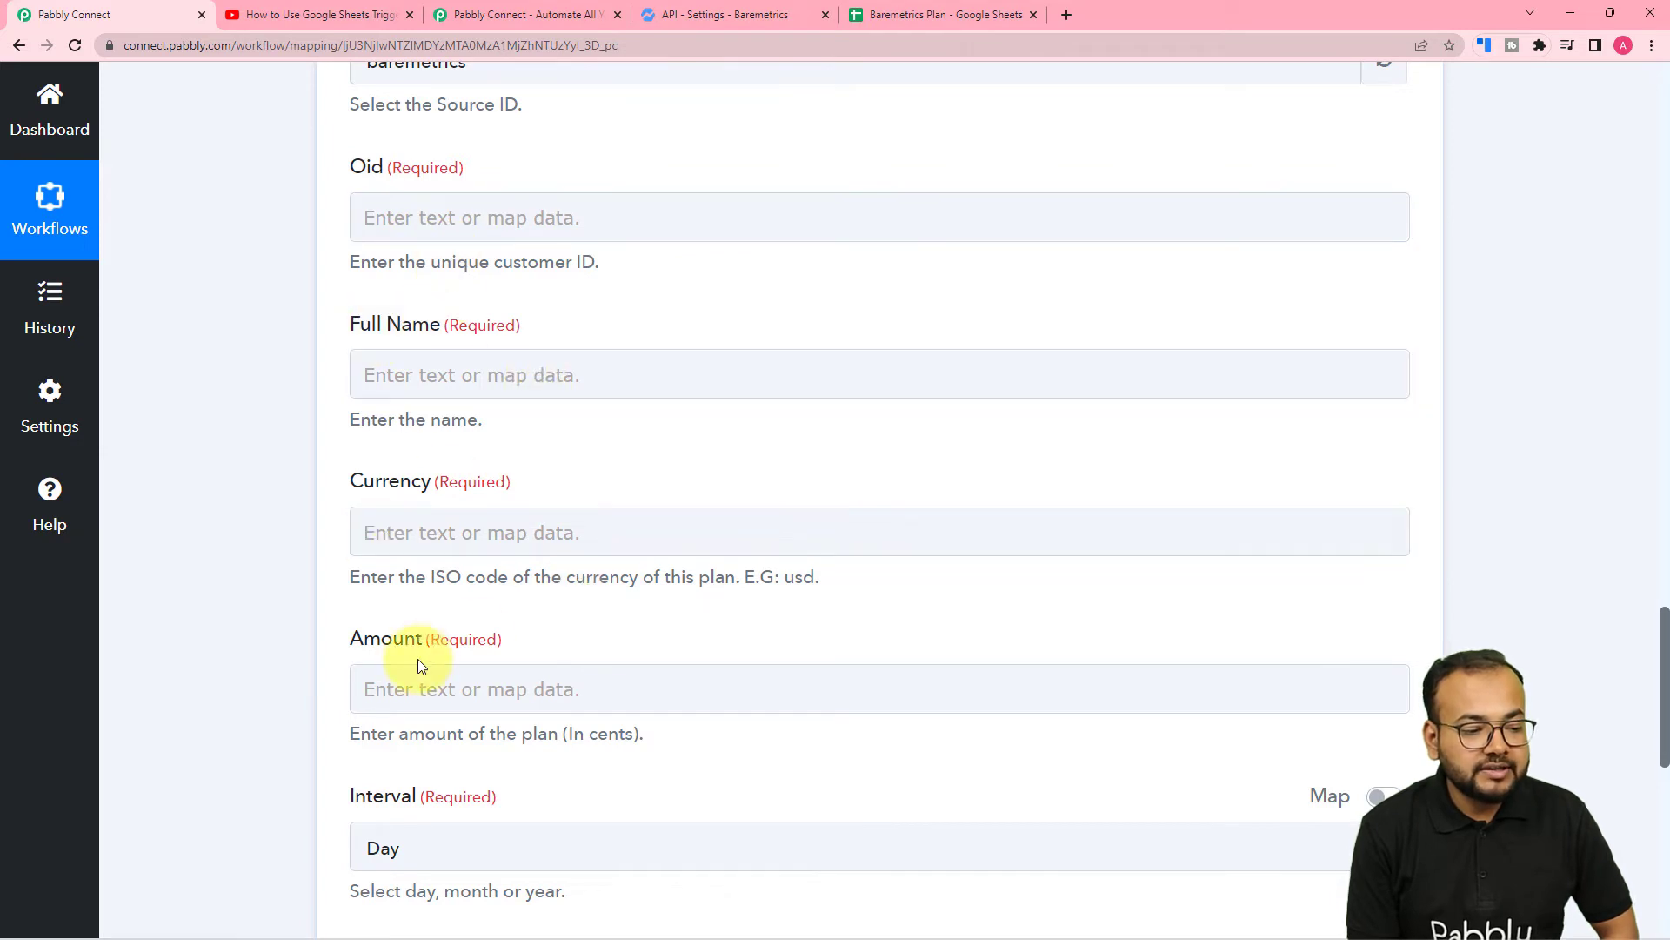
{"action": "scroll", "coordinate": [416, 683], "scroll_direction": "down", "scroll_amount": 2}
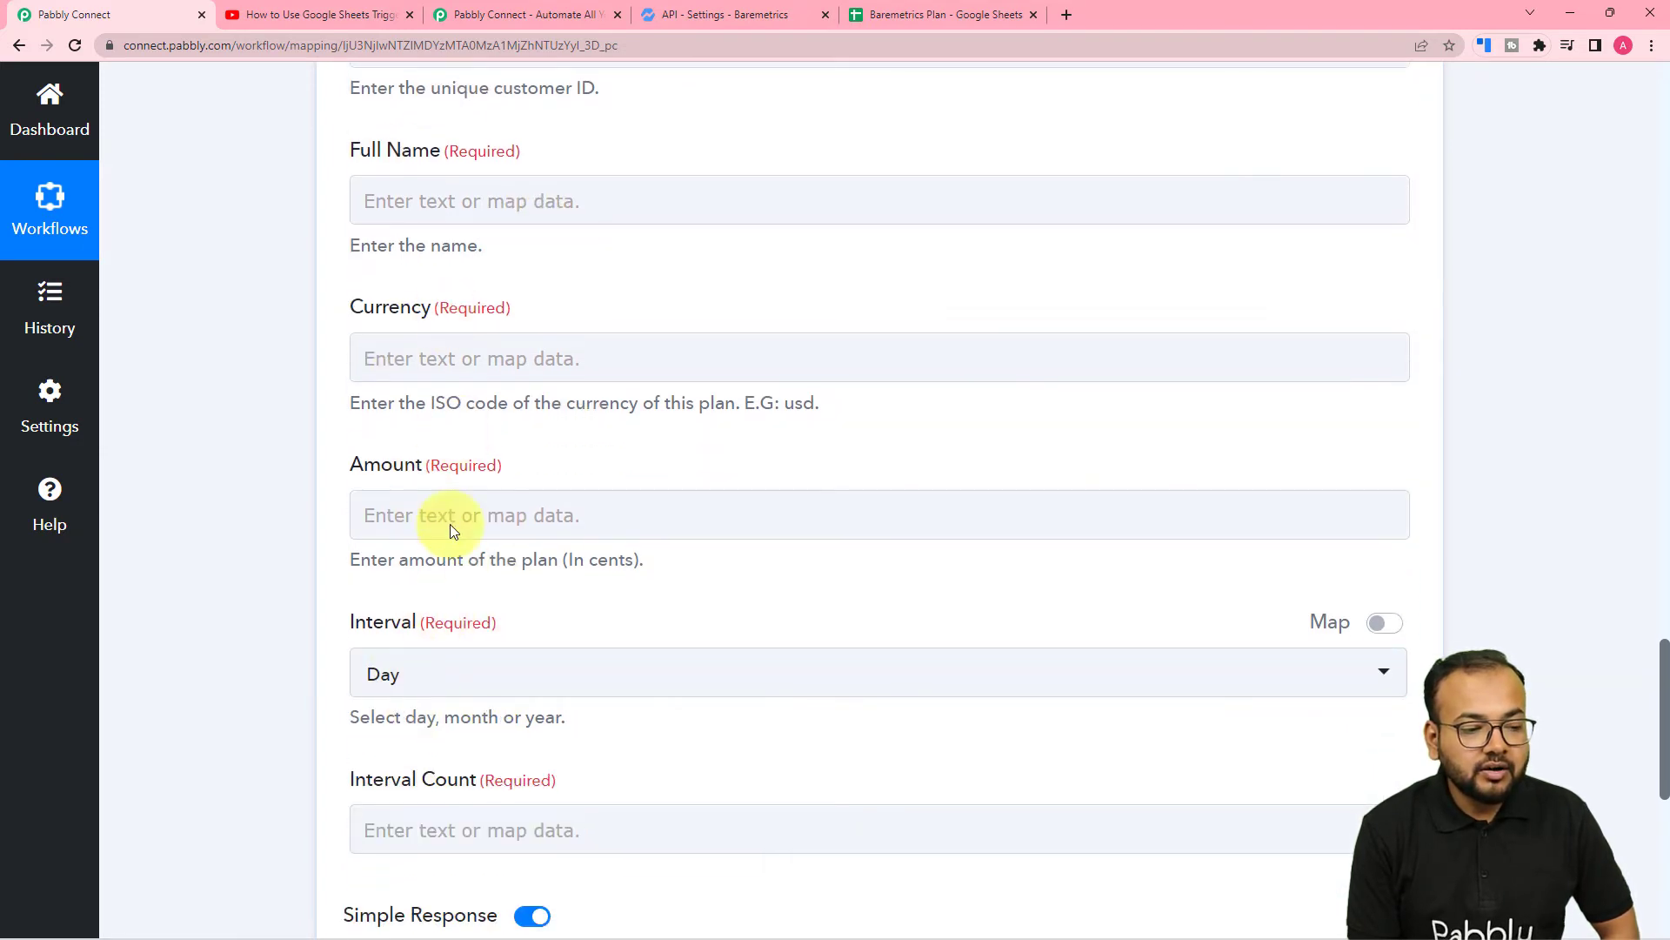
{"action": "left_click", "coordinate": [581, 517]}
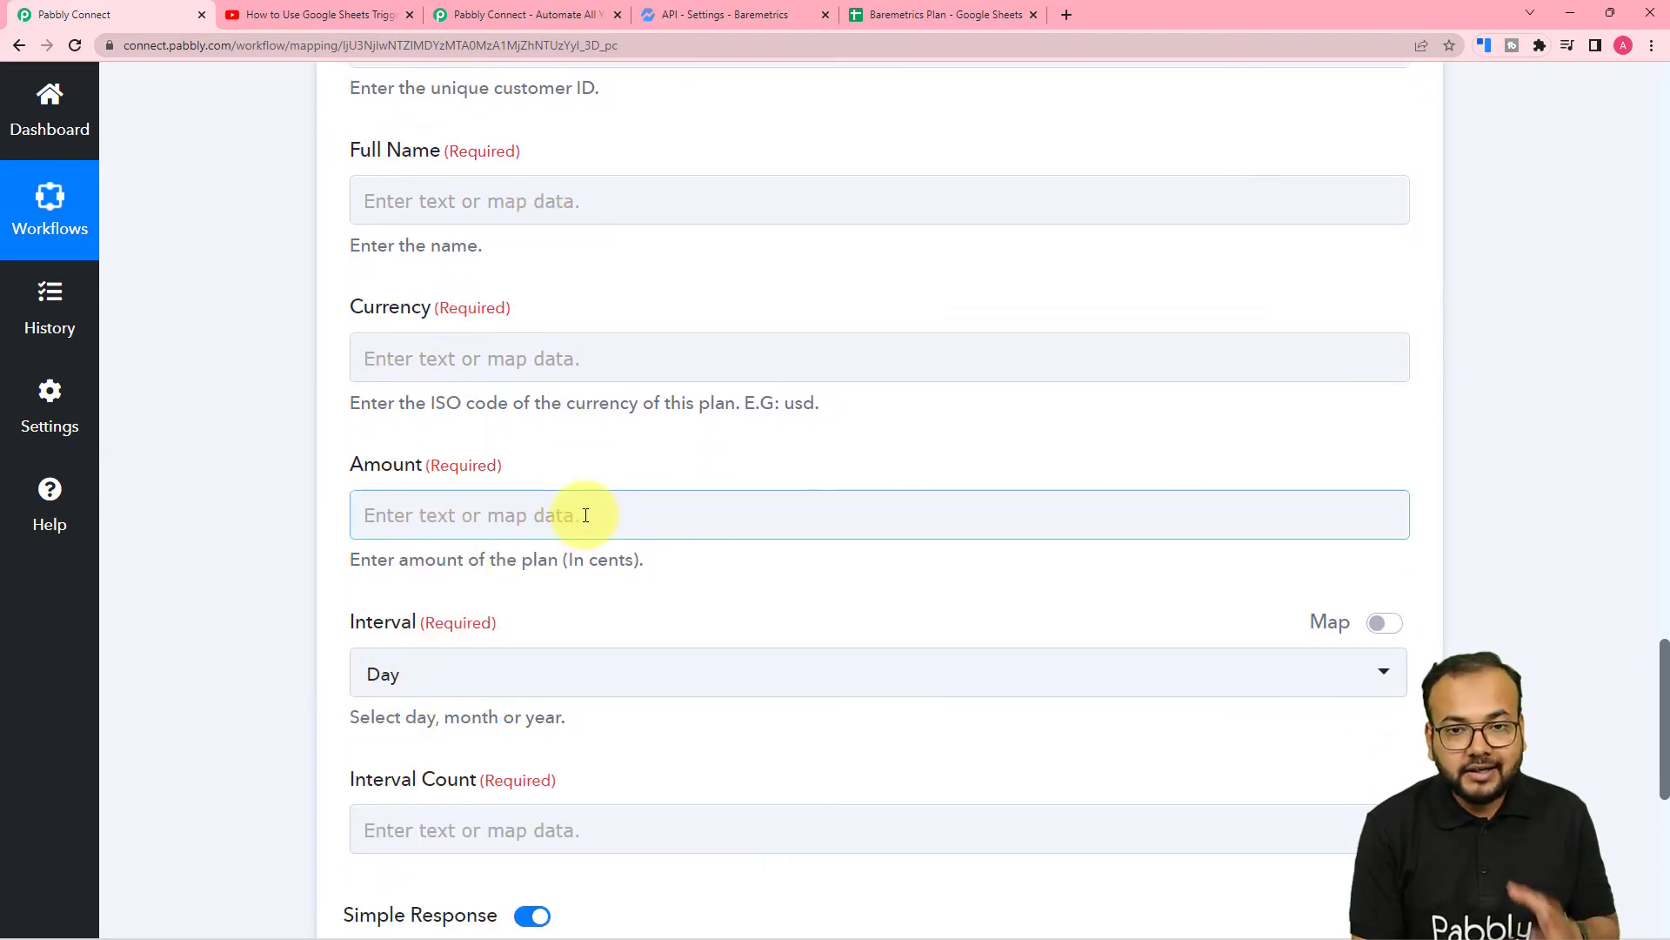
{"action": "scroll", "coordinate": [772, 511], "scroll_direction": "up", "scroll_amount": 3}
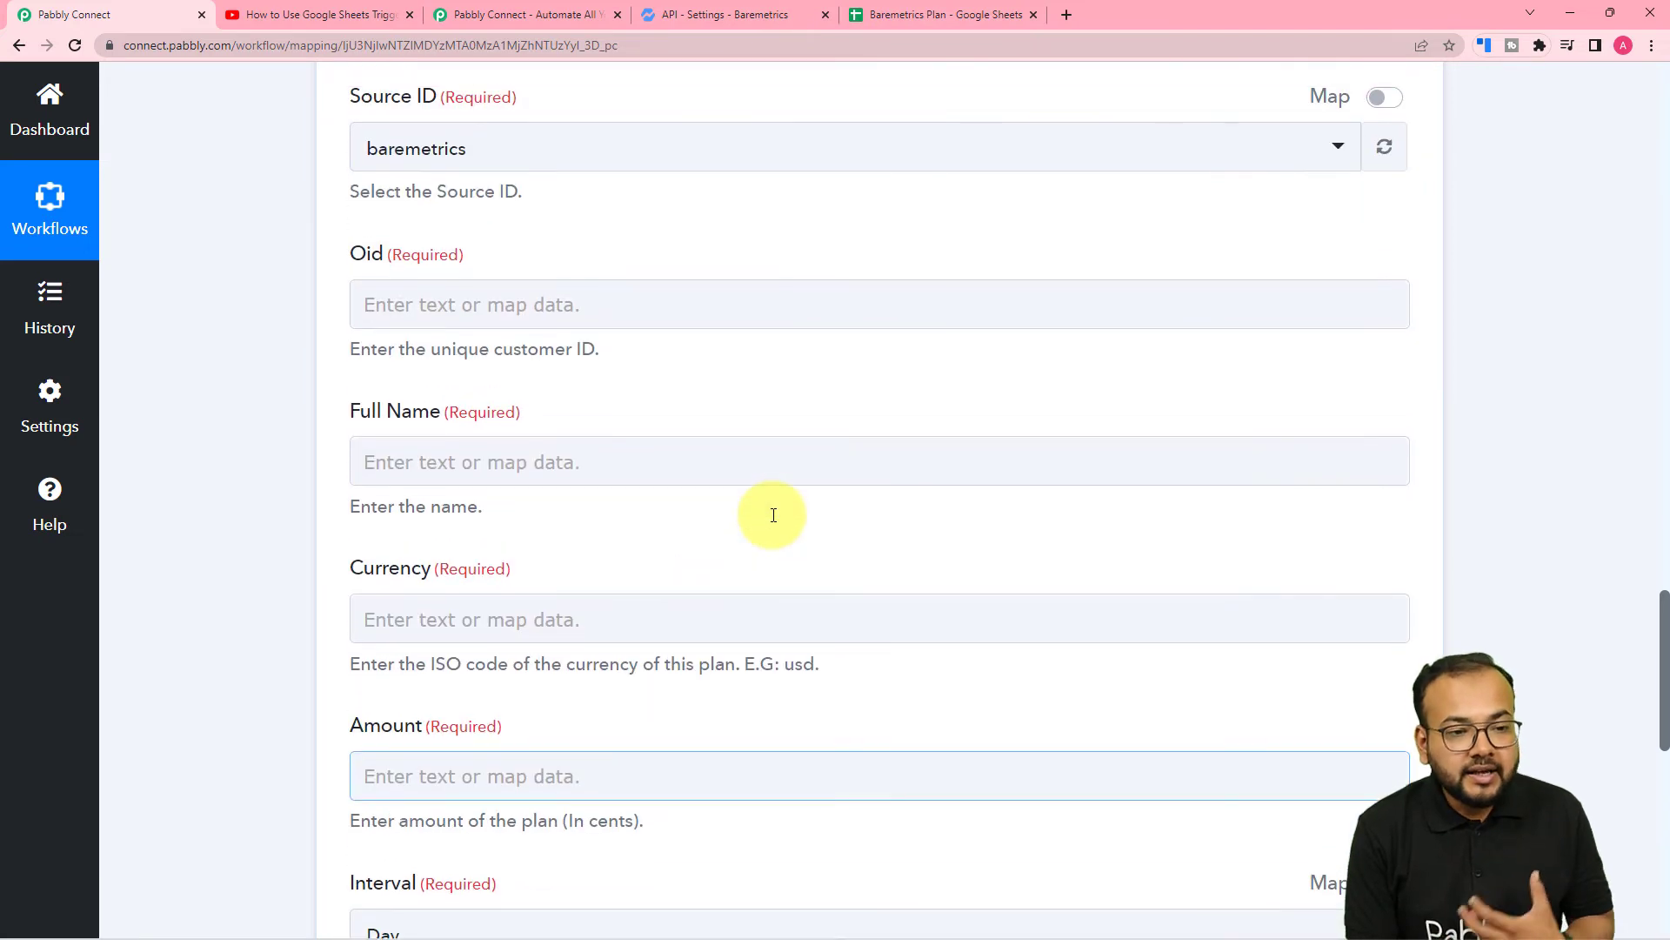
{"action": "left_click", "coordinate": [881, 14]}
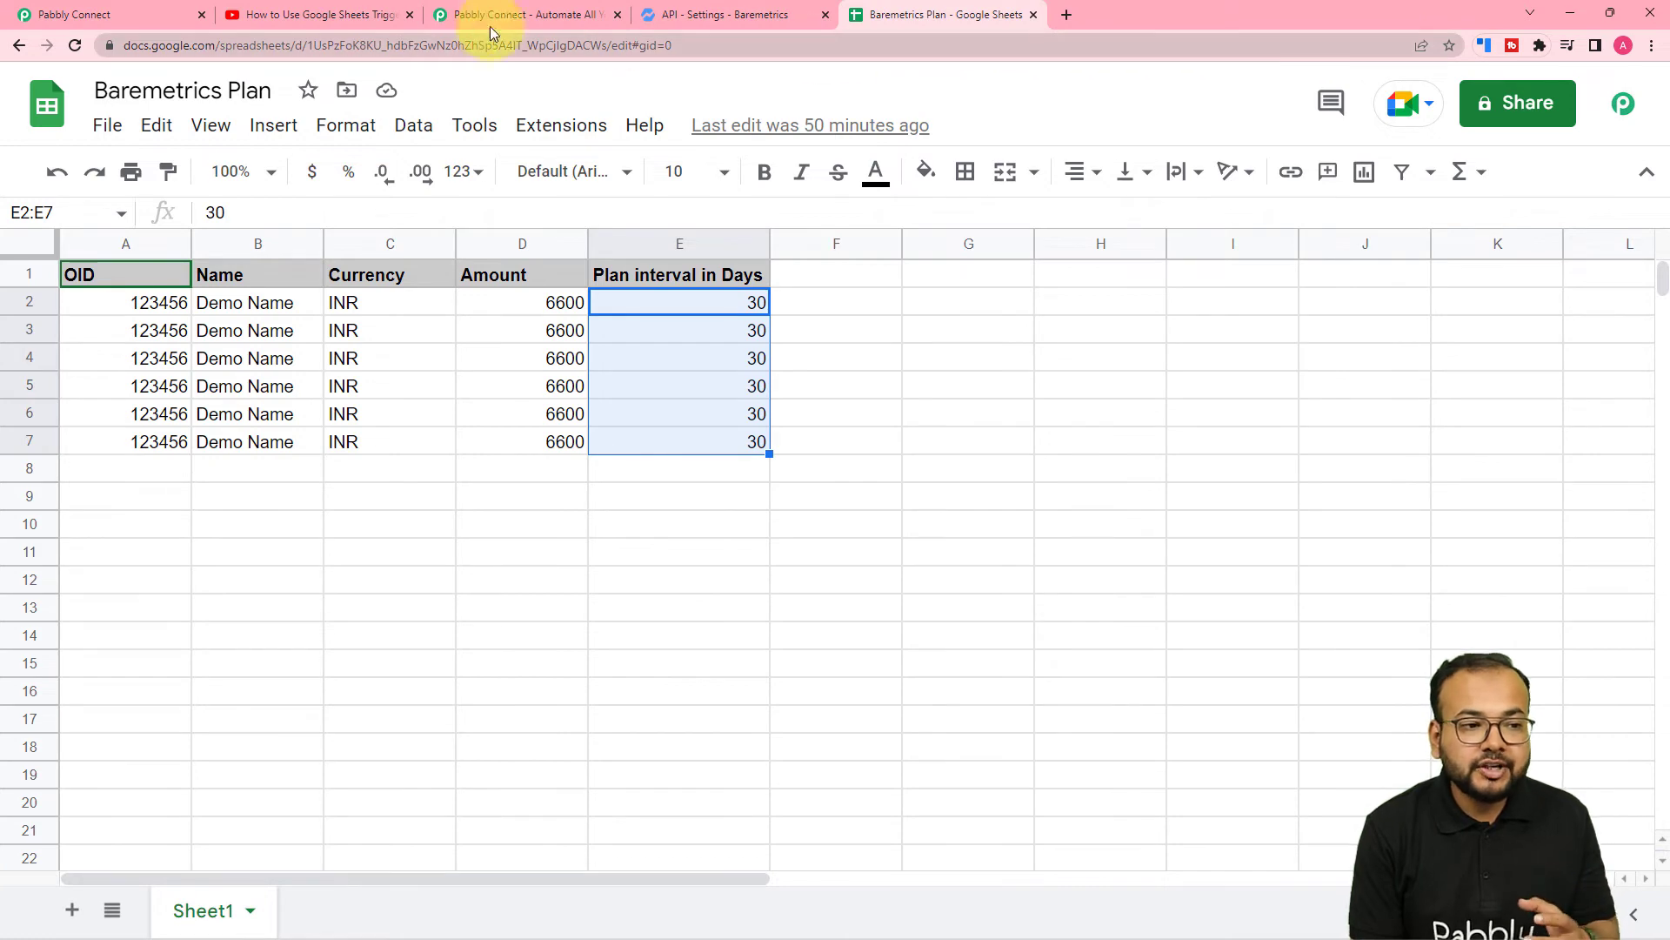
{"action": "left_click", "coordinate": [164, 11]}
{"action": "scroll", "coordinate": [297, 243], "scroll_direction": "up", "scroll_amount": 4}
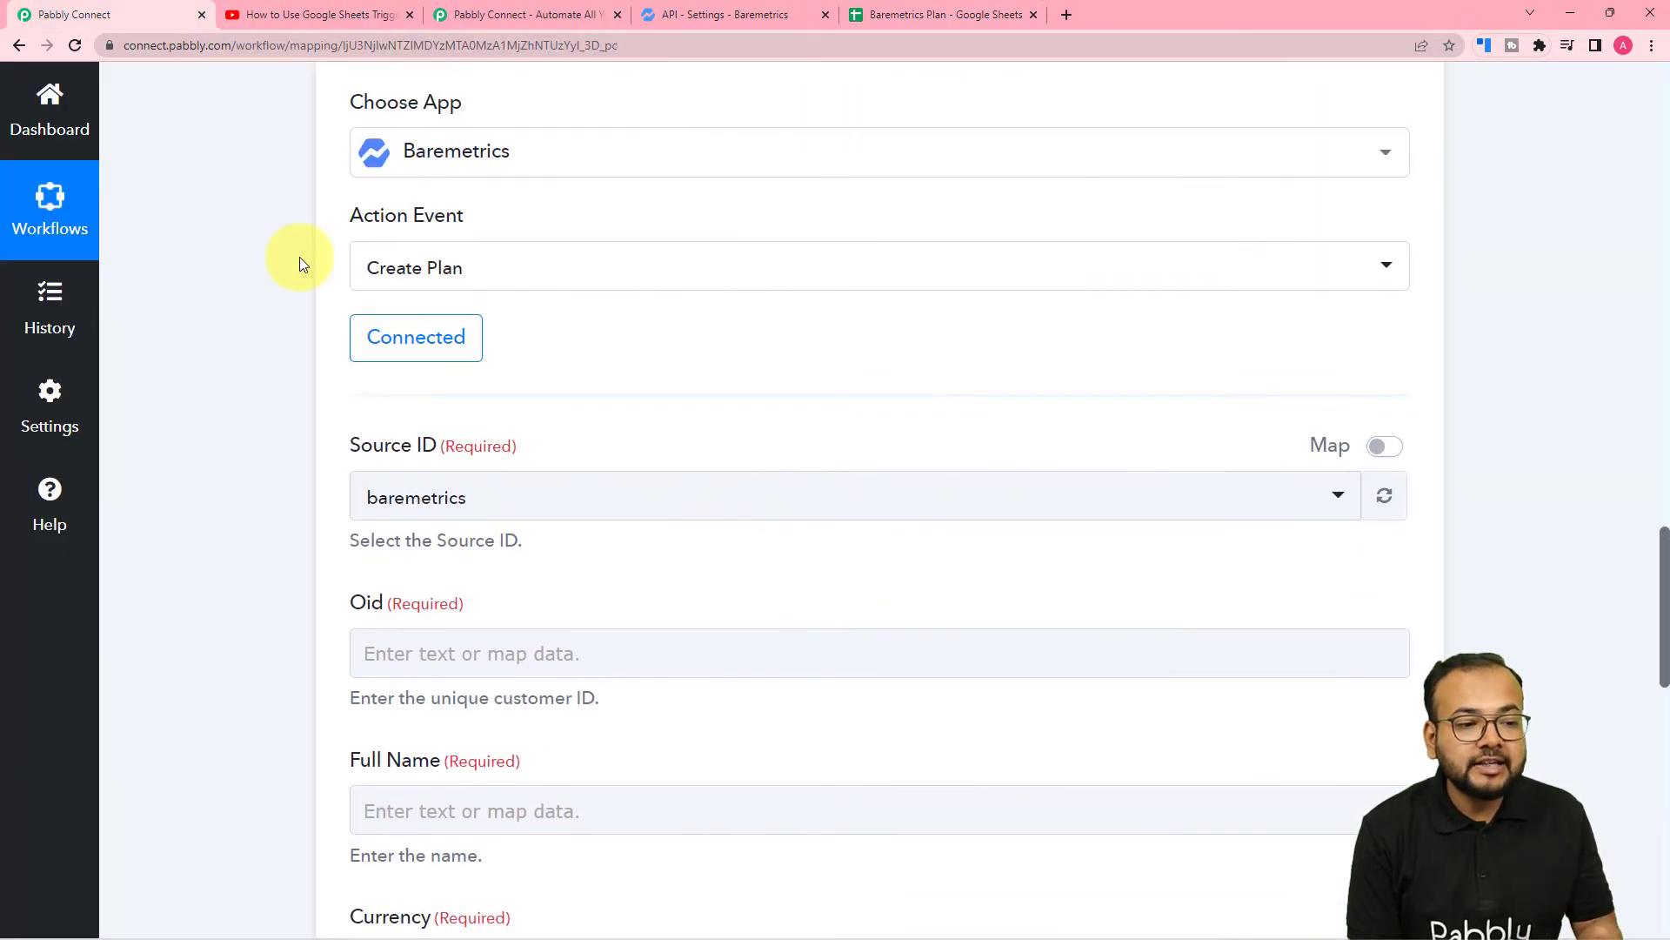
{"action": "scroll", "coordinate": [299, 257], "scroll_direction": "up", "scroll_amount": 10}
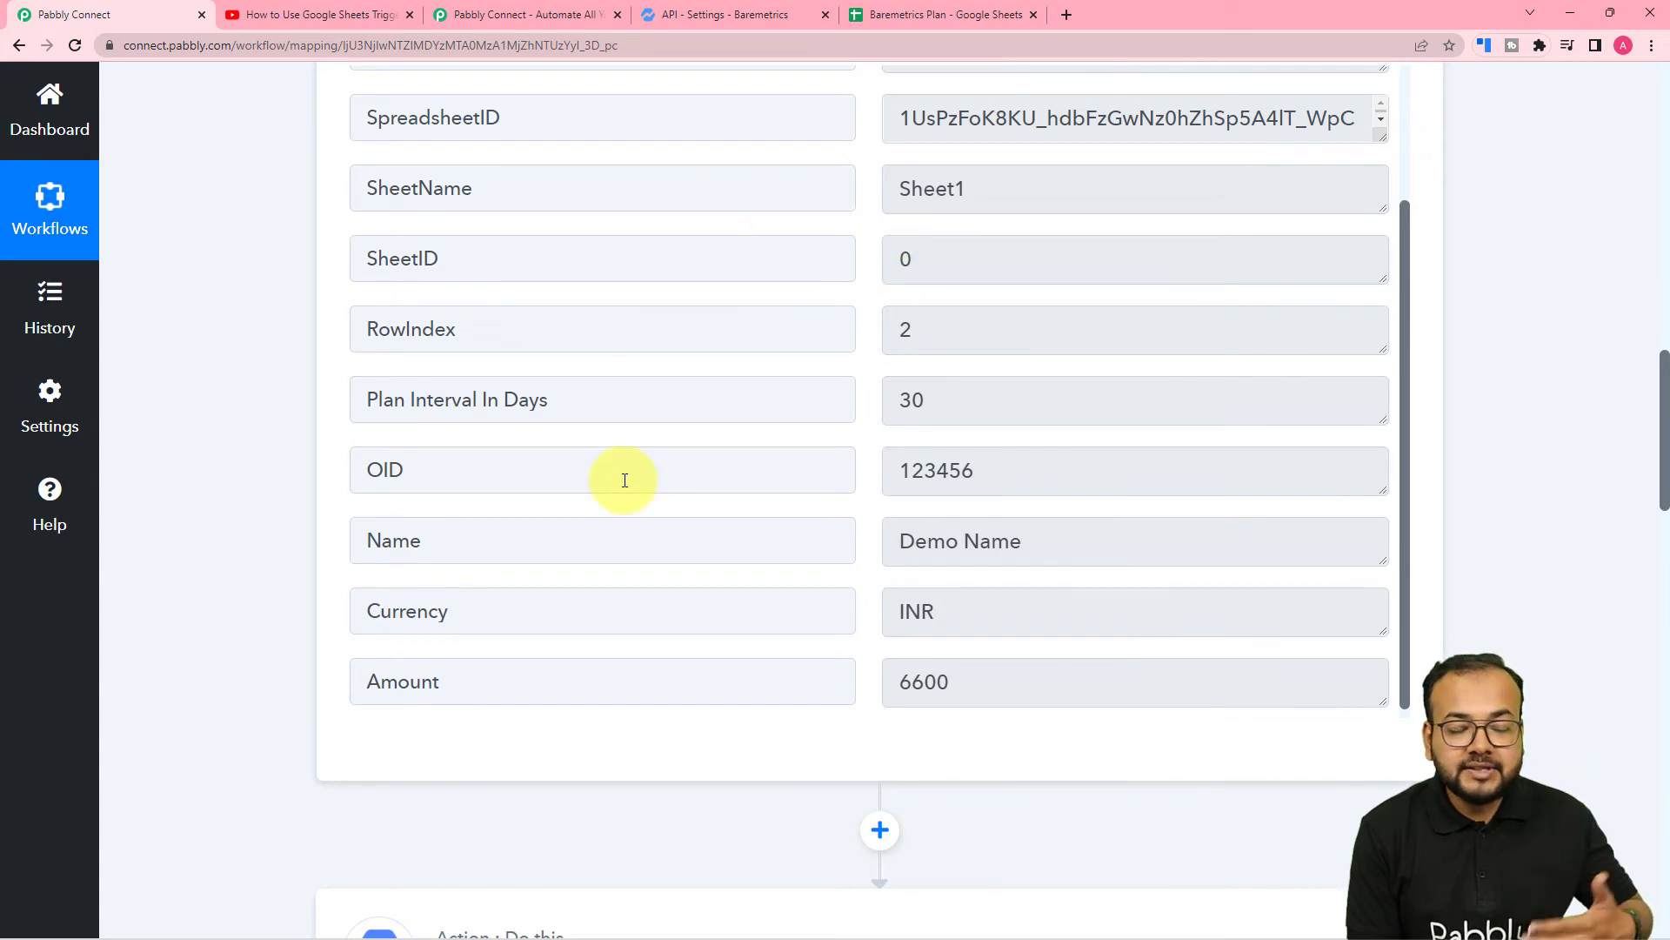
{"action": "scroll", "coordinate": [270, 552], "scroll_direction": "down", "scroll_amount": 15}
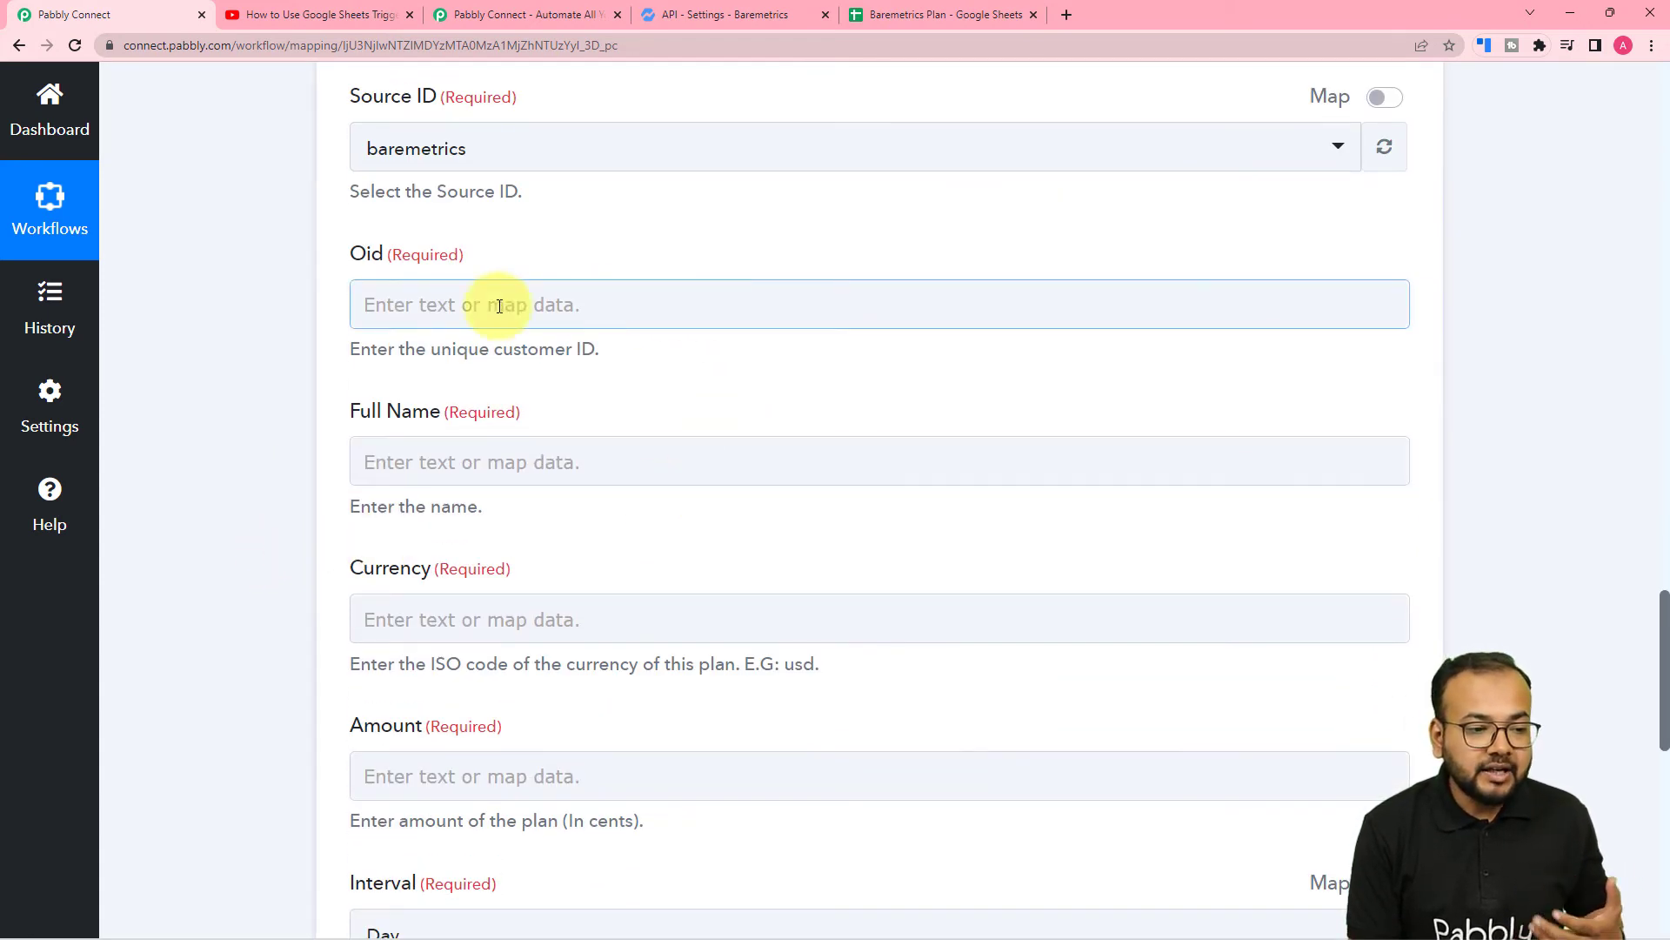
Map the Oid field to the OID value from the Google Sheets trigger step
{"action": "left_click", "coordinate": [487, 305]}
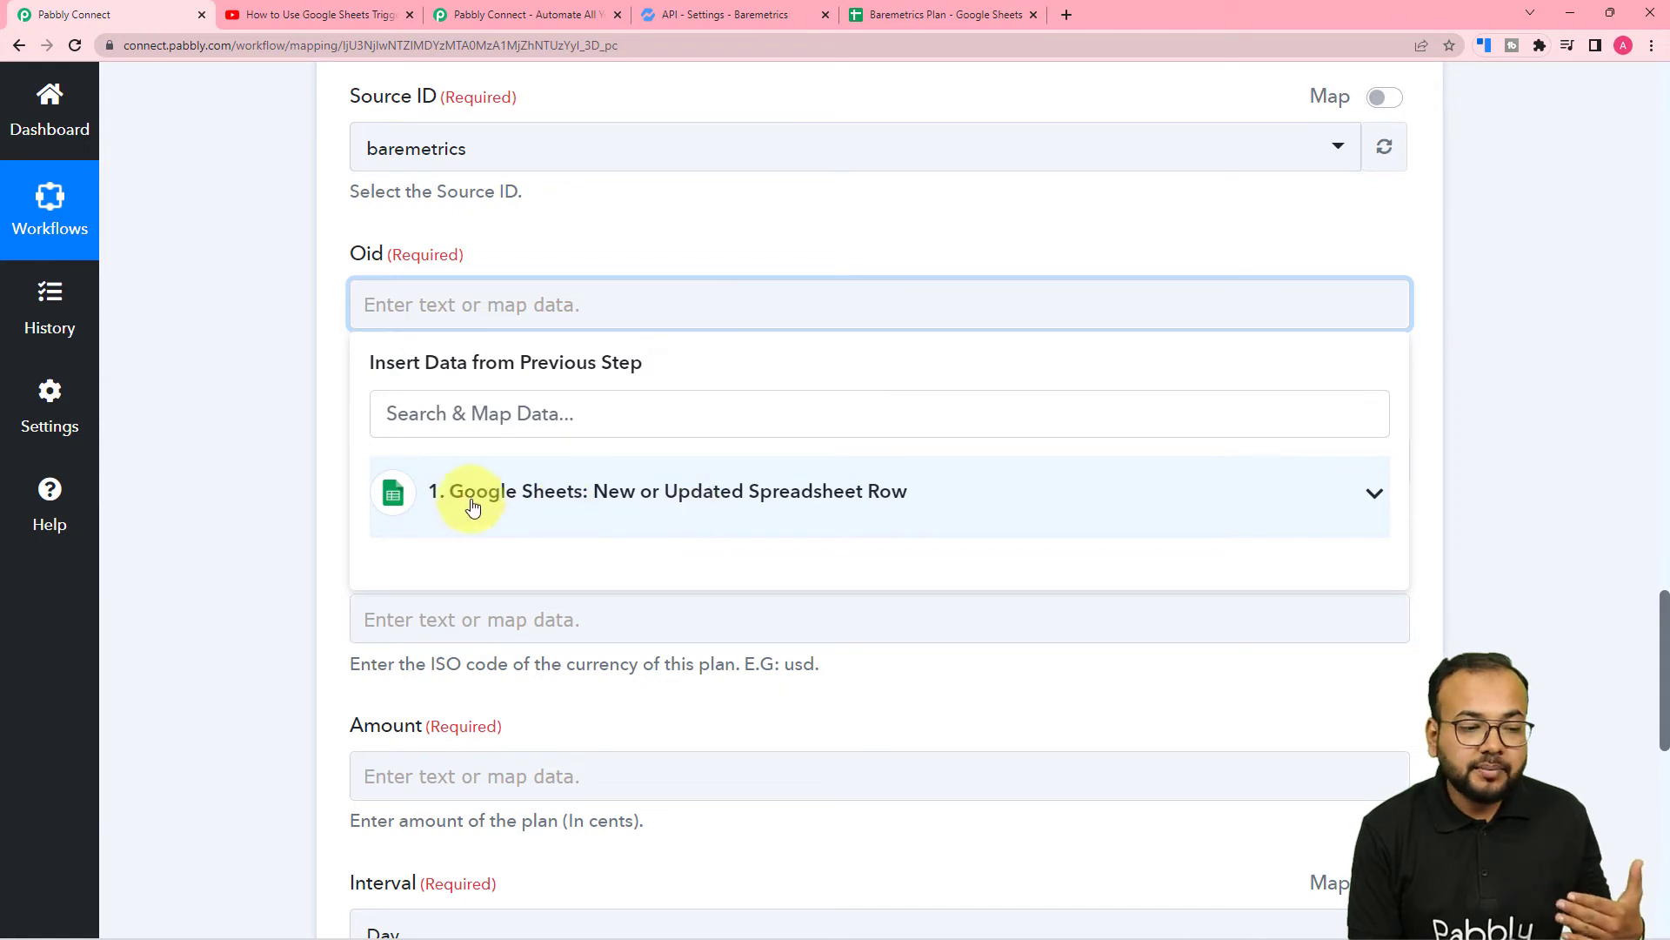
{"action": "left_click", "coordinate": [549, 513]}
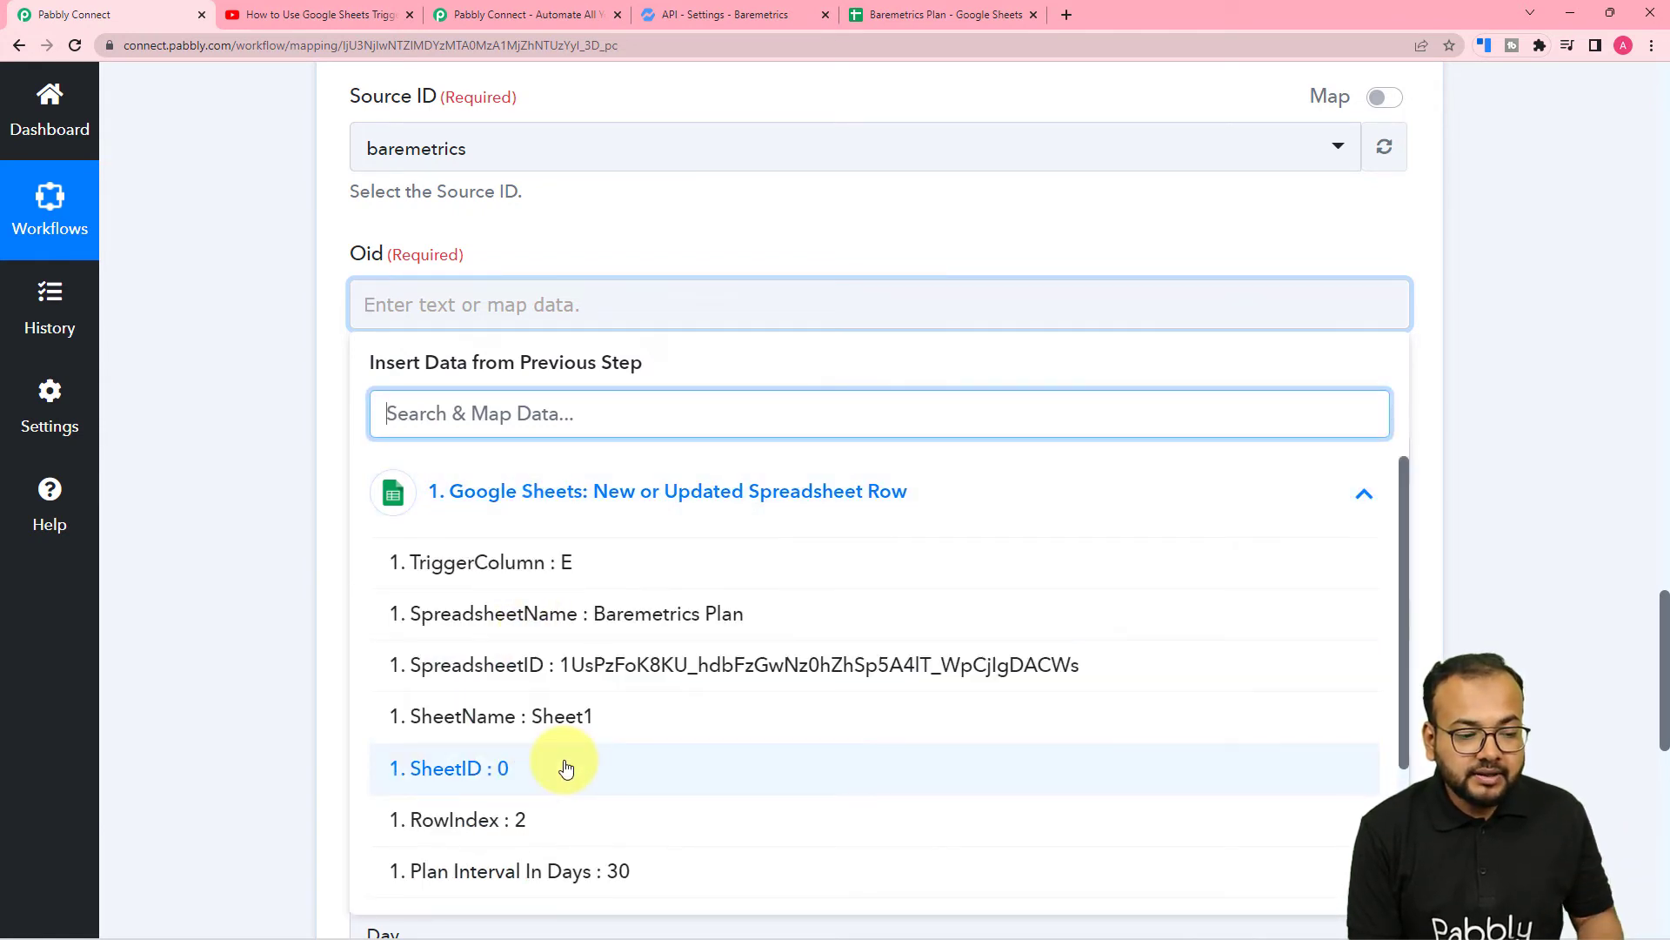
{"action": "scroll", "coordinate": [567, 682], "scroll_direction": "down", "scroll_amount": 1}
{"action": "scroll", "coordinate": [470, 714], "scroll_direction": "down", "scroll_amount": 1}
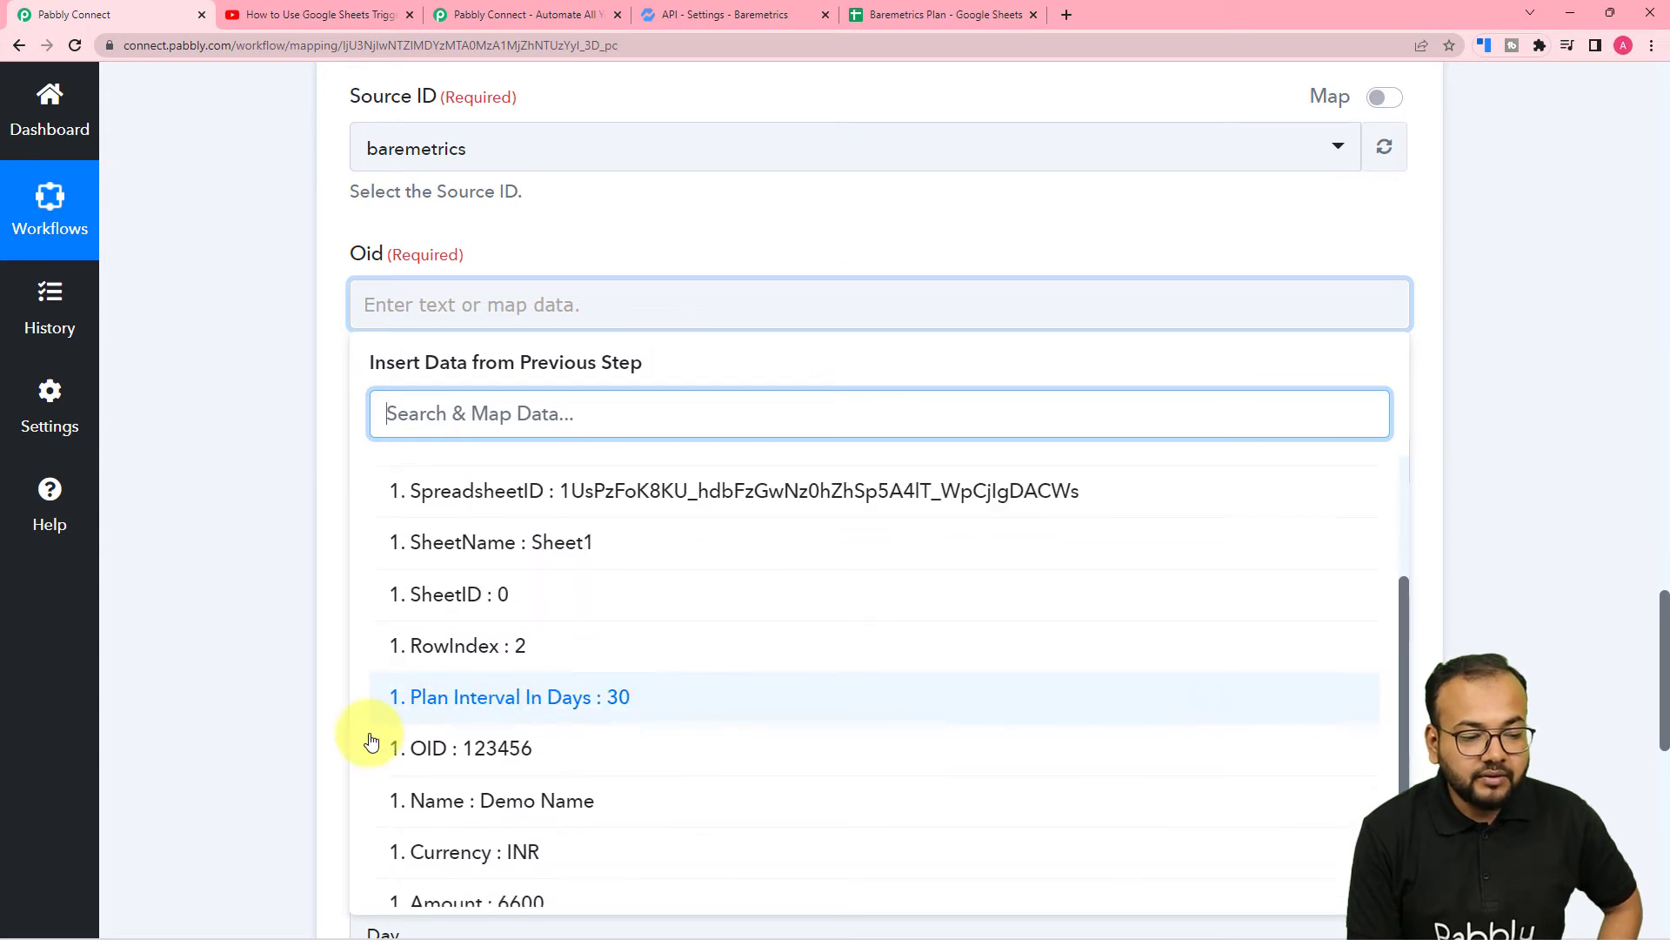
{"action": "left_click", "coordinate": [497, 753]}
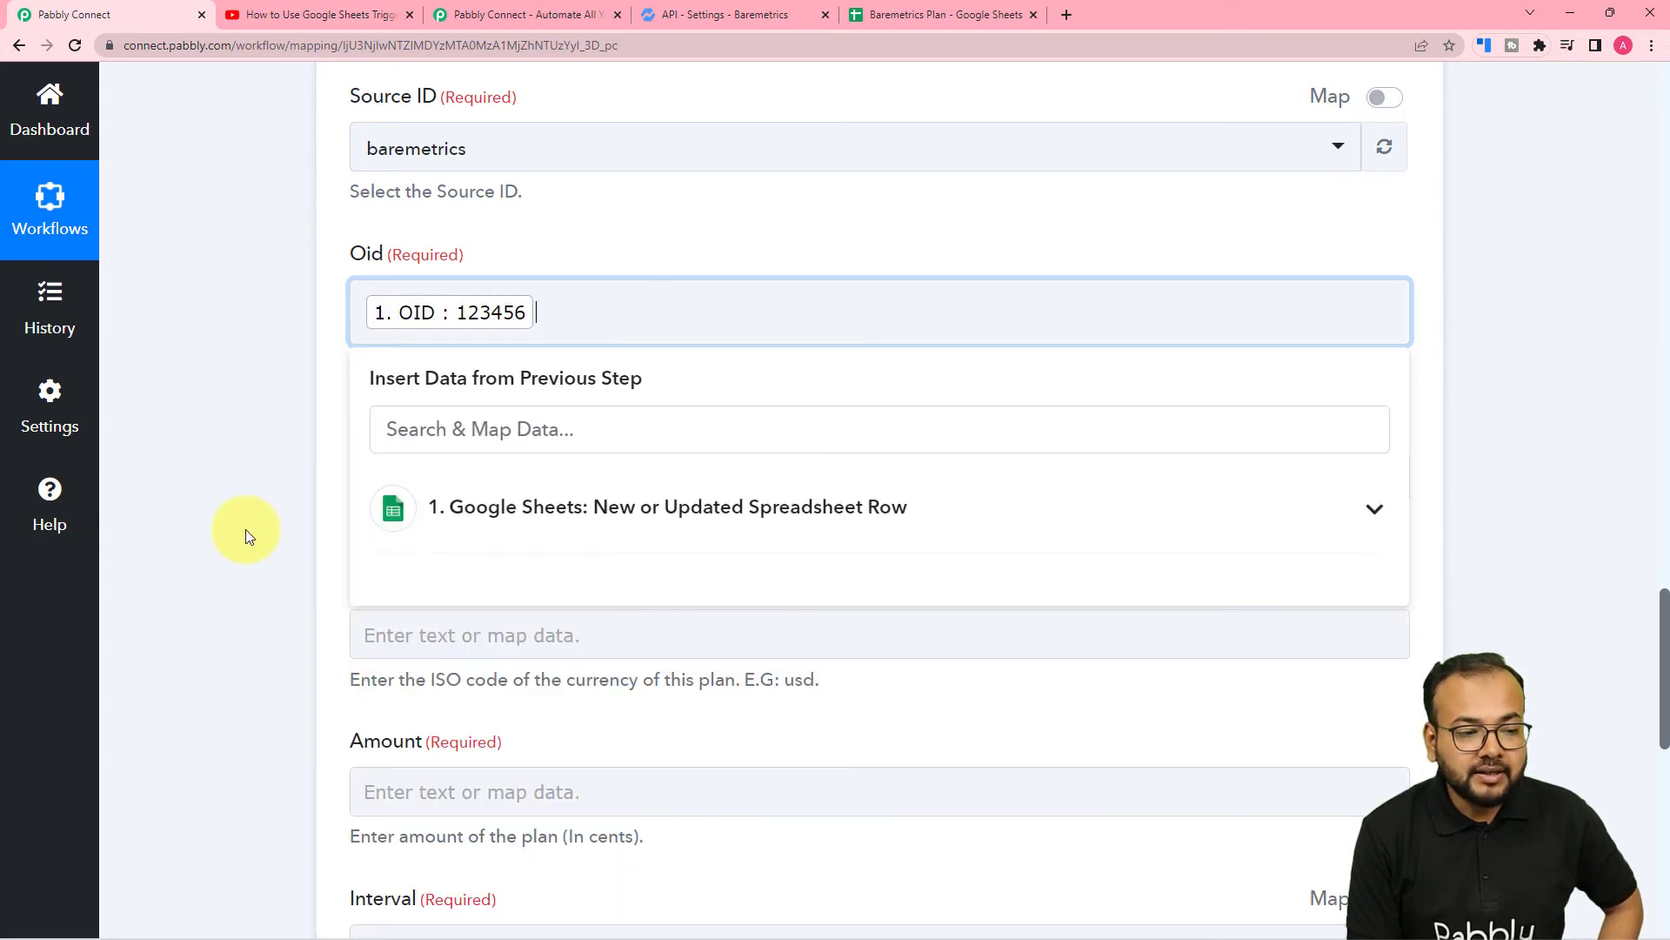
{"action": "left_click", "coordinate": [245, 529]}
Map the Full Name field to the Name value from the Google Sheets trigger step
{"action": "scroll", "coordinate": [252, 539], "scroll_direction": "down", "scroll_amount": 2}
{"action": "left_click", "coordinate": [466, 305]}
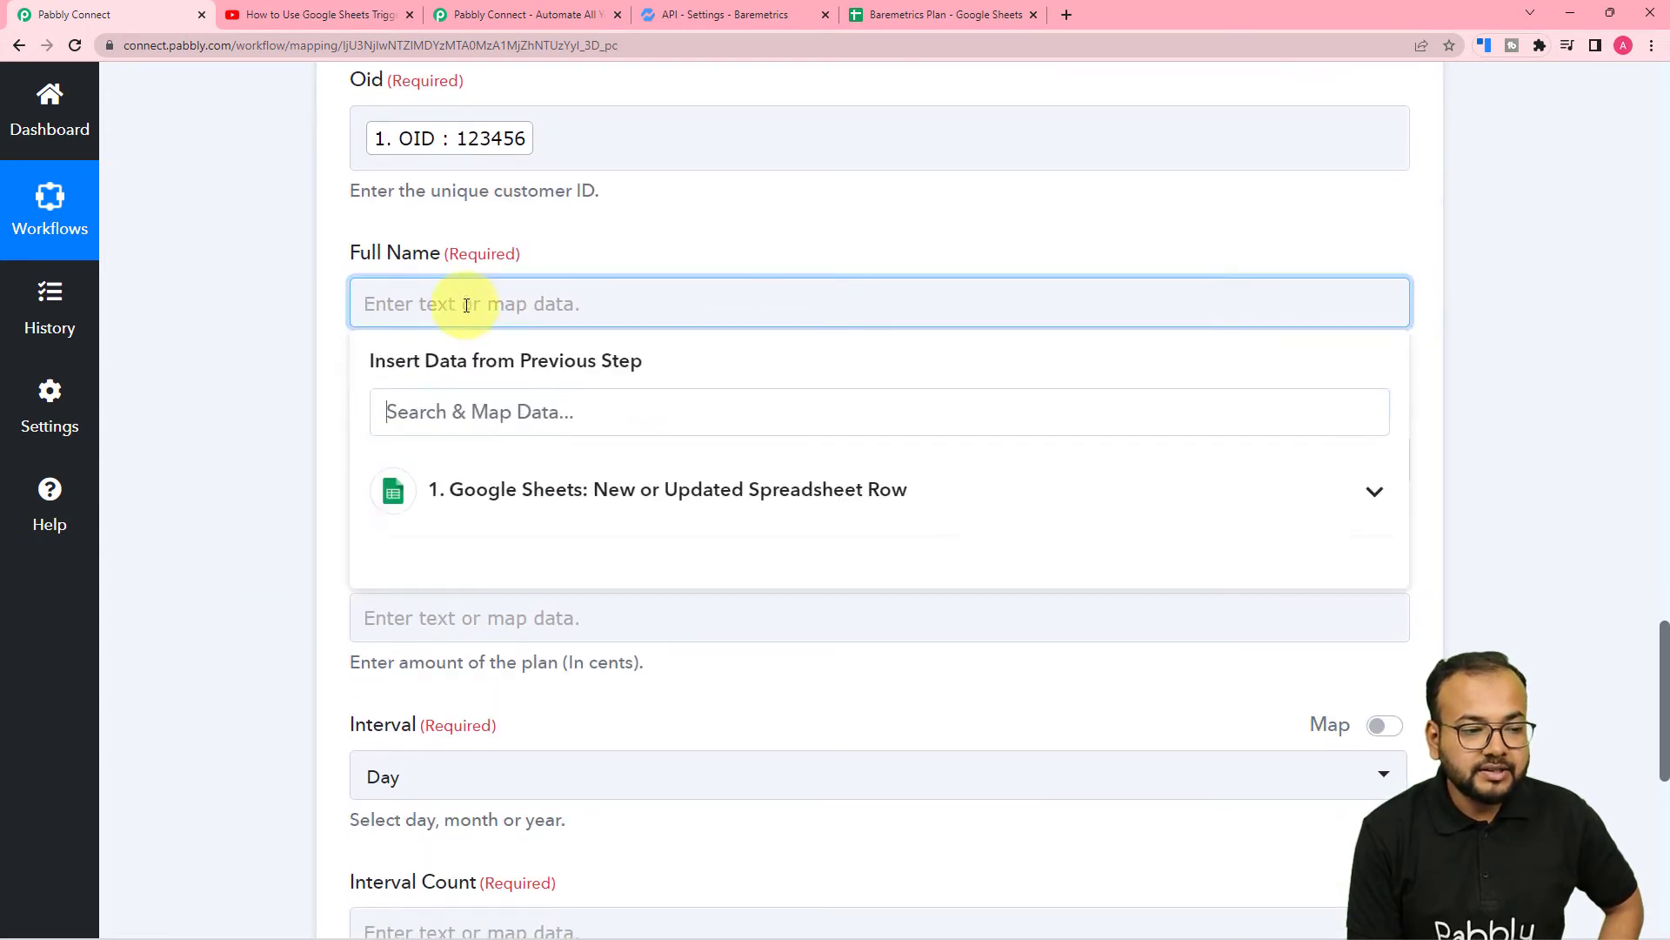
{"action": "left_click", "coordinate": [488, 522]}
{"action": "scroll", "coordinate": [551, 712], "scroll_direction": "down", "scroll_amount": 1}
{"action": "scroll", "coordinate": [551, 711], "scroll_direction": "down", "scroll_amount": 1}
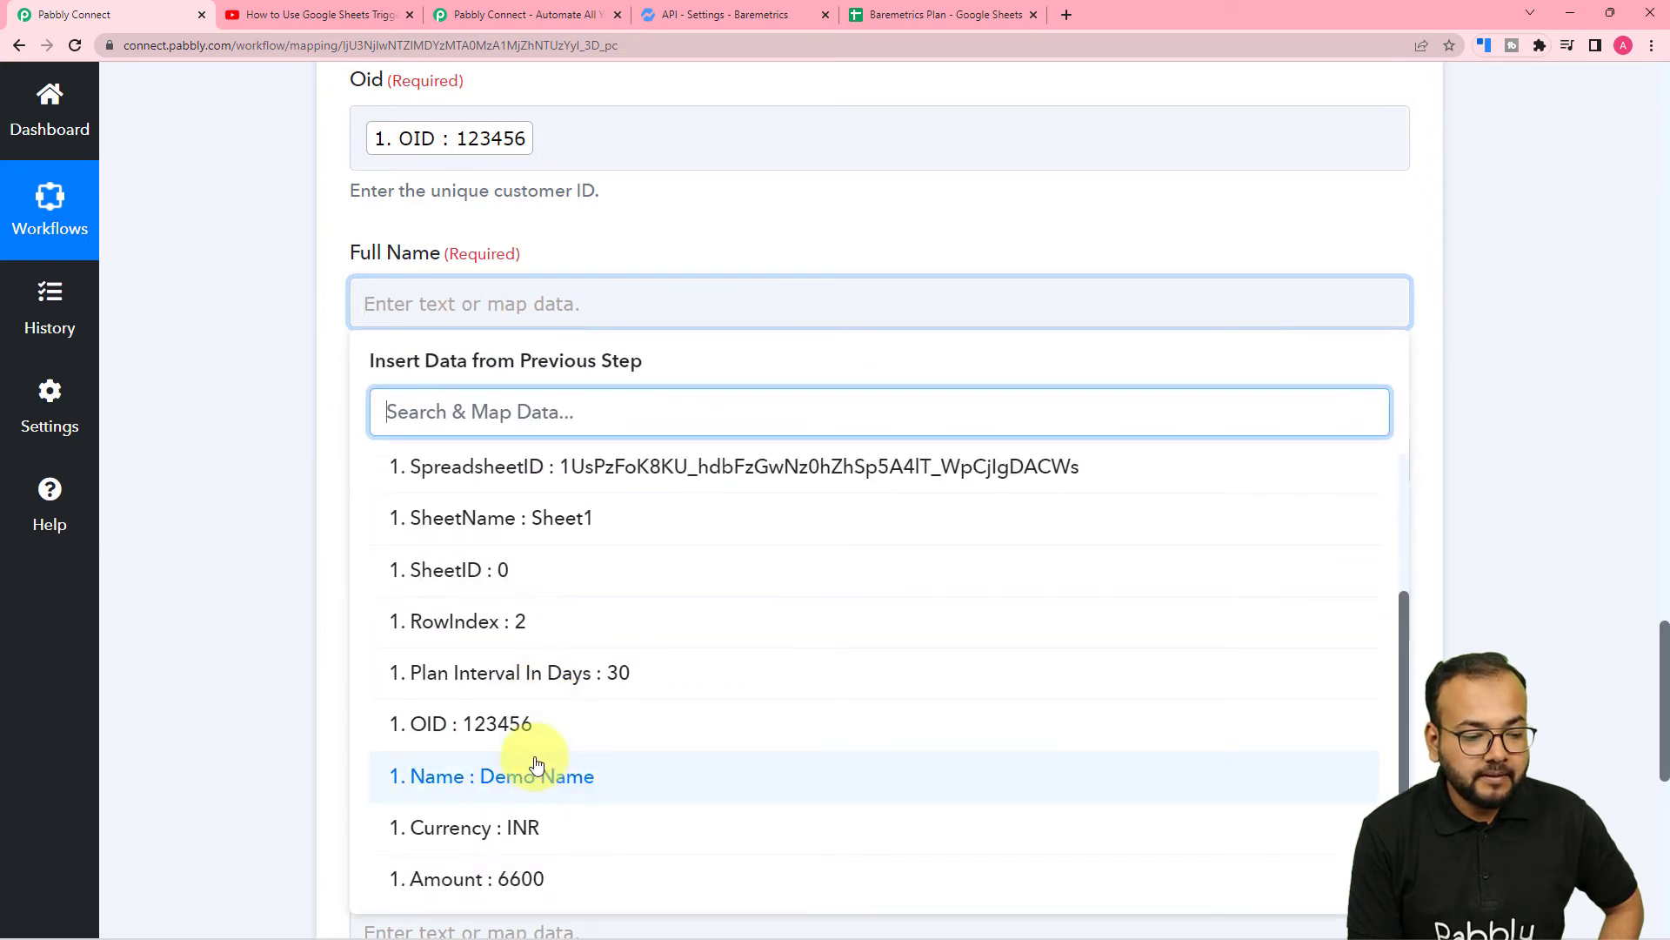
{"action": "left_click", "coordinate": [492, 770]}
{"action": "left_click", "coordinate": [255, 557]}
Map the Currency field to the Currency value from the Google Sheets trigger step
{"action": "left_click", "coordinate": [433, 483]}
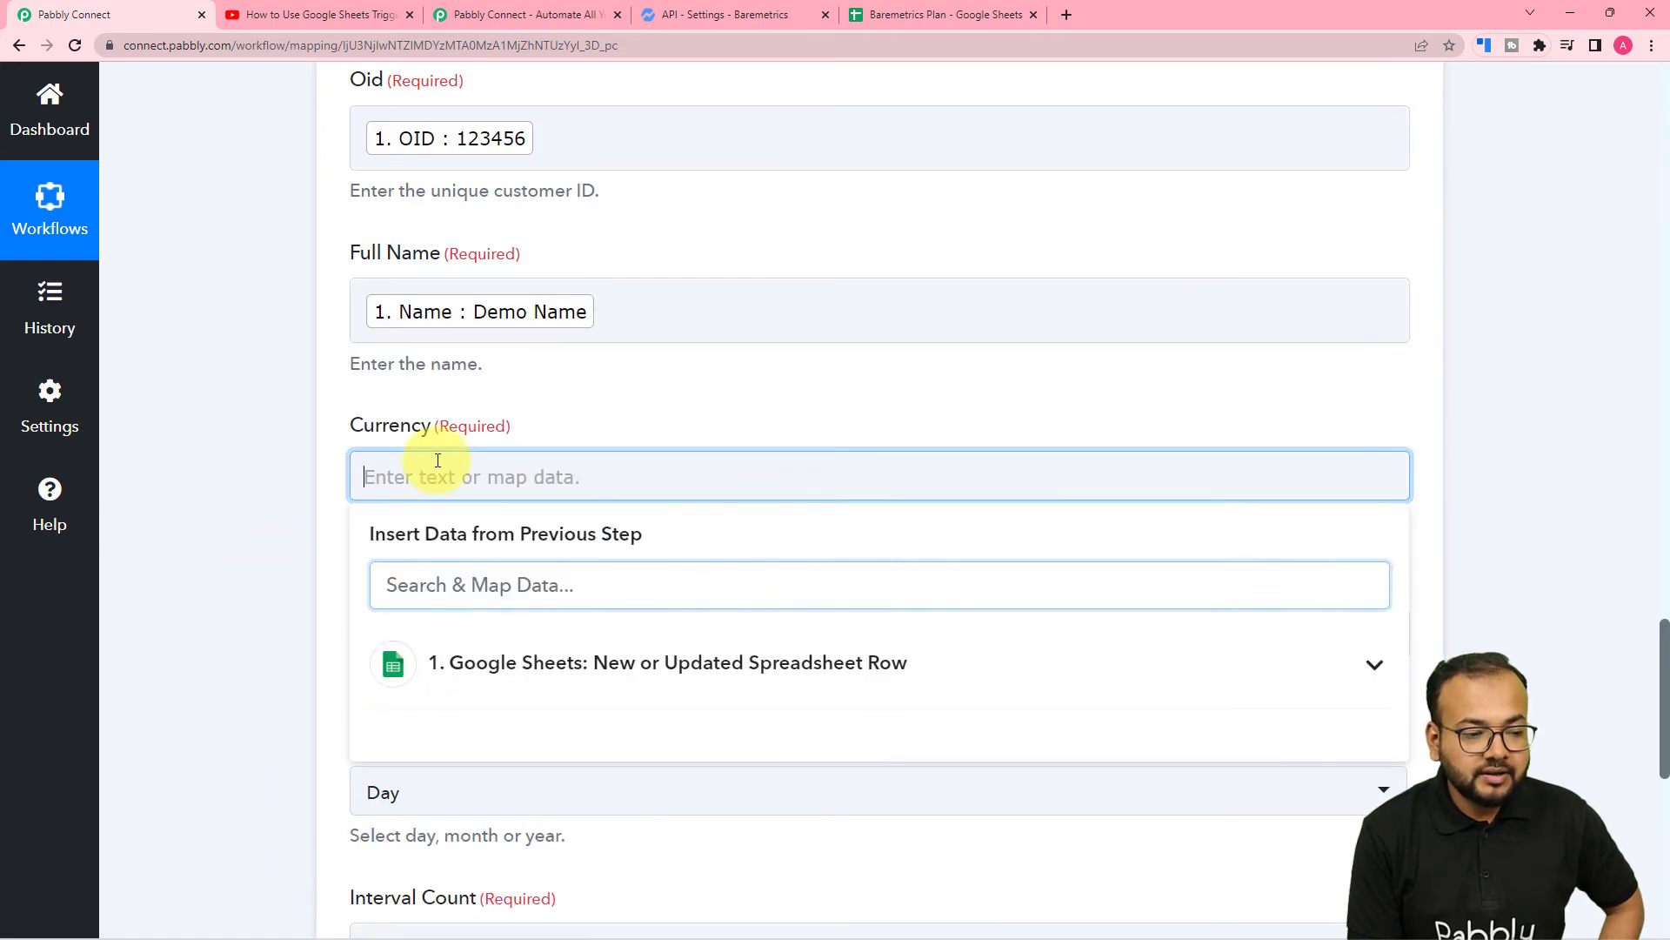
{"action": "scroll", "coordinate": [453, 475], "scroll_direction": "down", "scroll_amount": 2}
{"action": "left_click", "coordinate": [474, 486]}
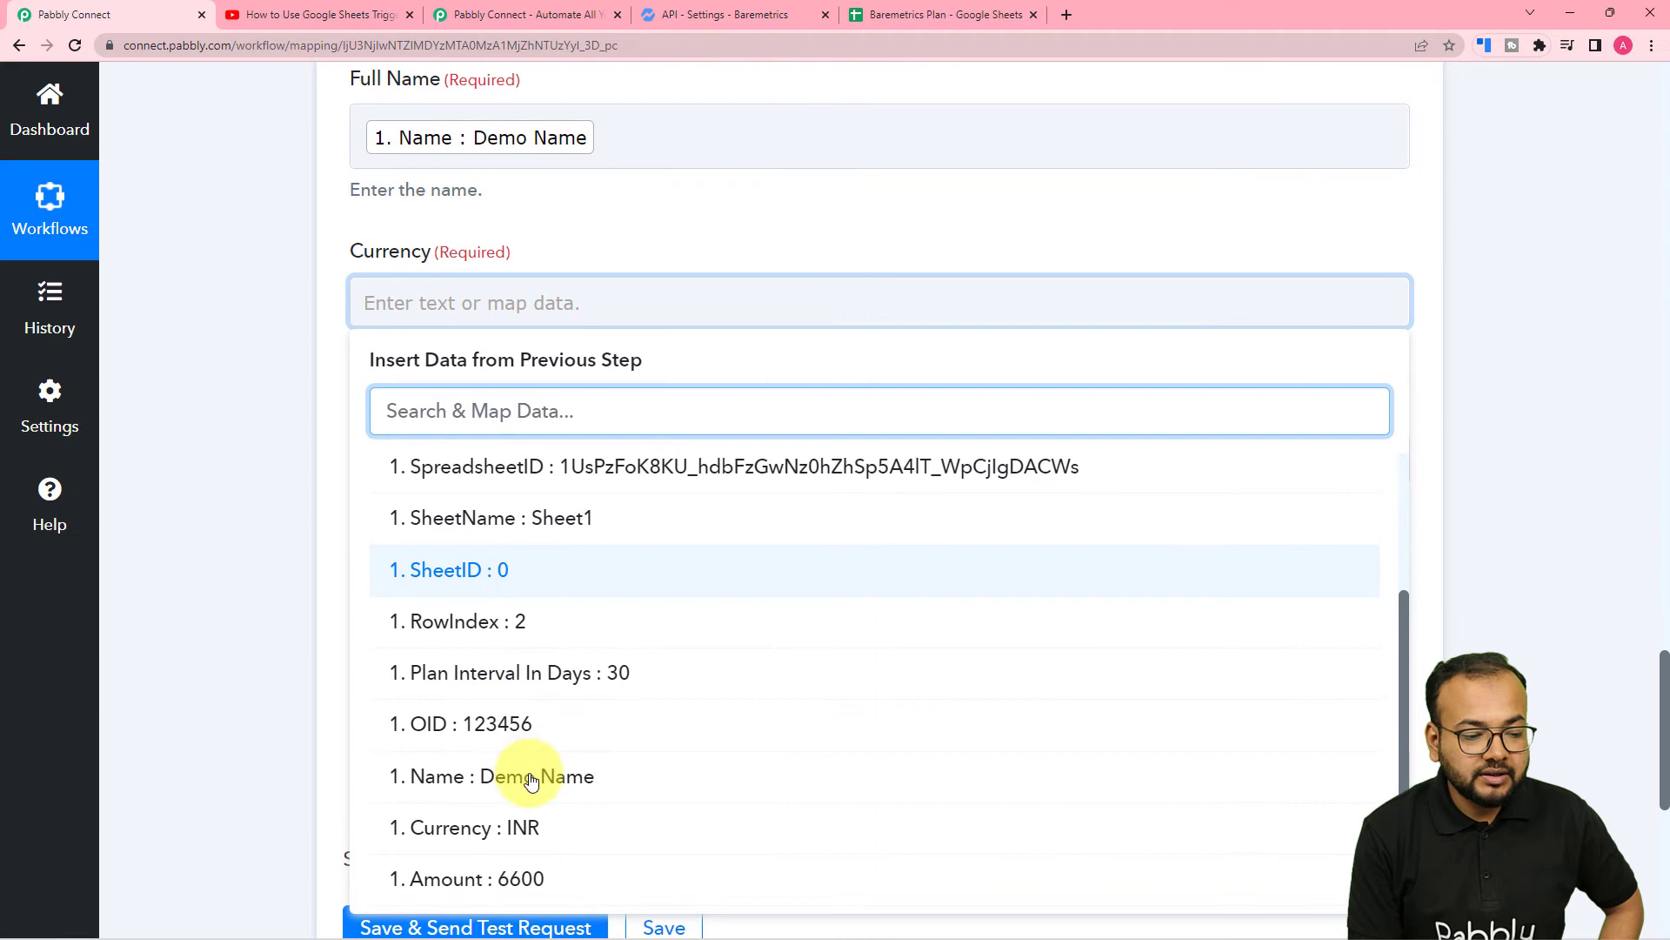
{"action": "left_click", "coordinate": [522, 827]}
{"action": "left_click", "coordinate": [268, 631]}
Map the Amount field to the Amount value from the Google Sheets trigger step
{"action": "scroll", "coordinate": [490, 297], "scroll_direction": "down", "scroll_amount": 3}
{"action": "left_click", "coordinate": [486, 218]}
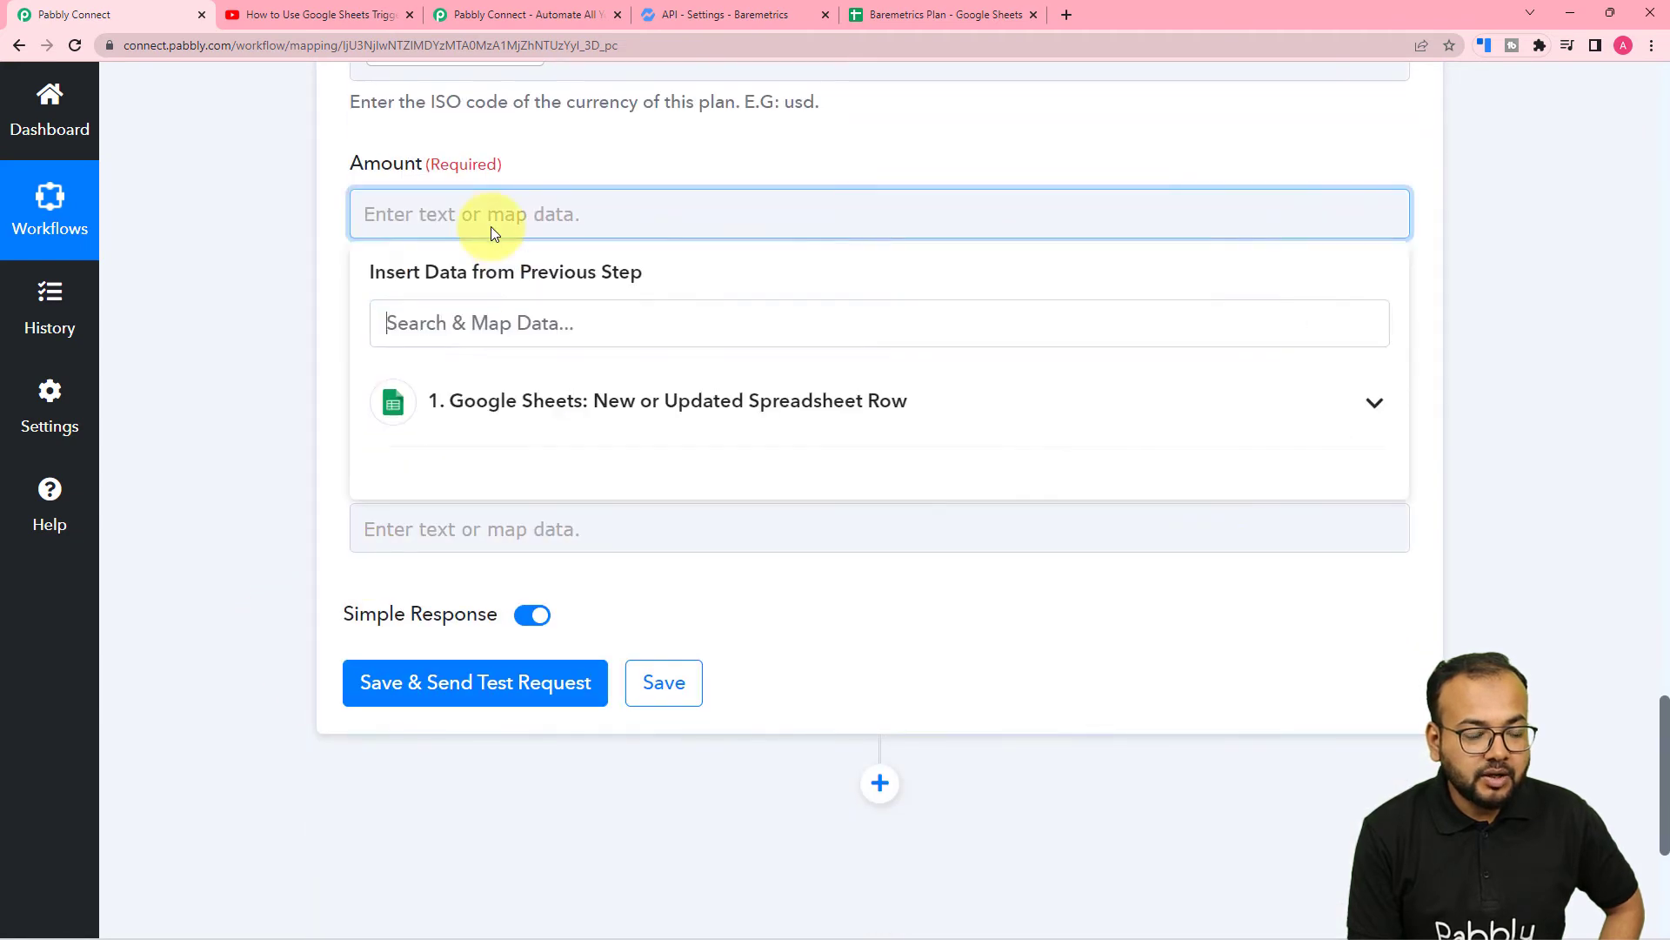
{"action": "left_click", "coordinate": [548, 398]}
{"action": "scroll", "coordinate": [683, 739], "scroll_direction": "down", "scroll_amount": 1}
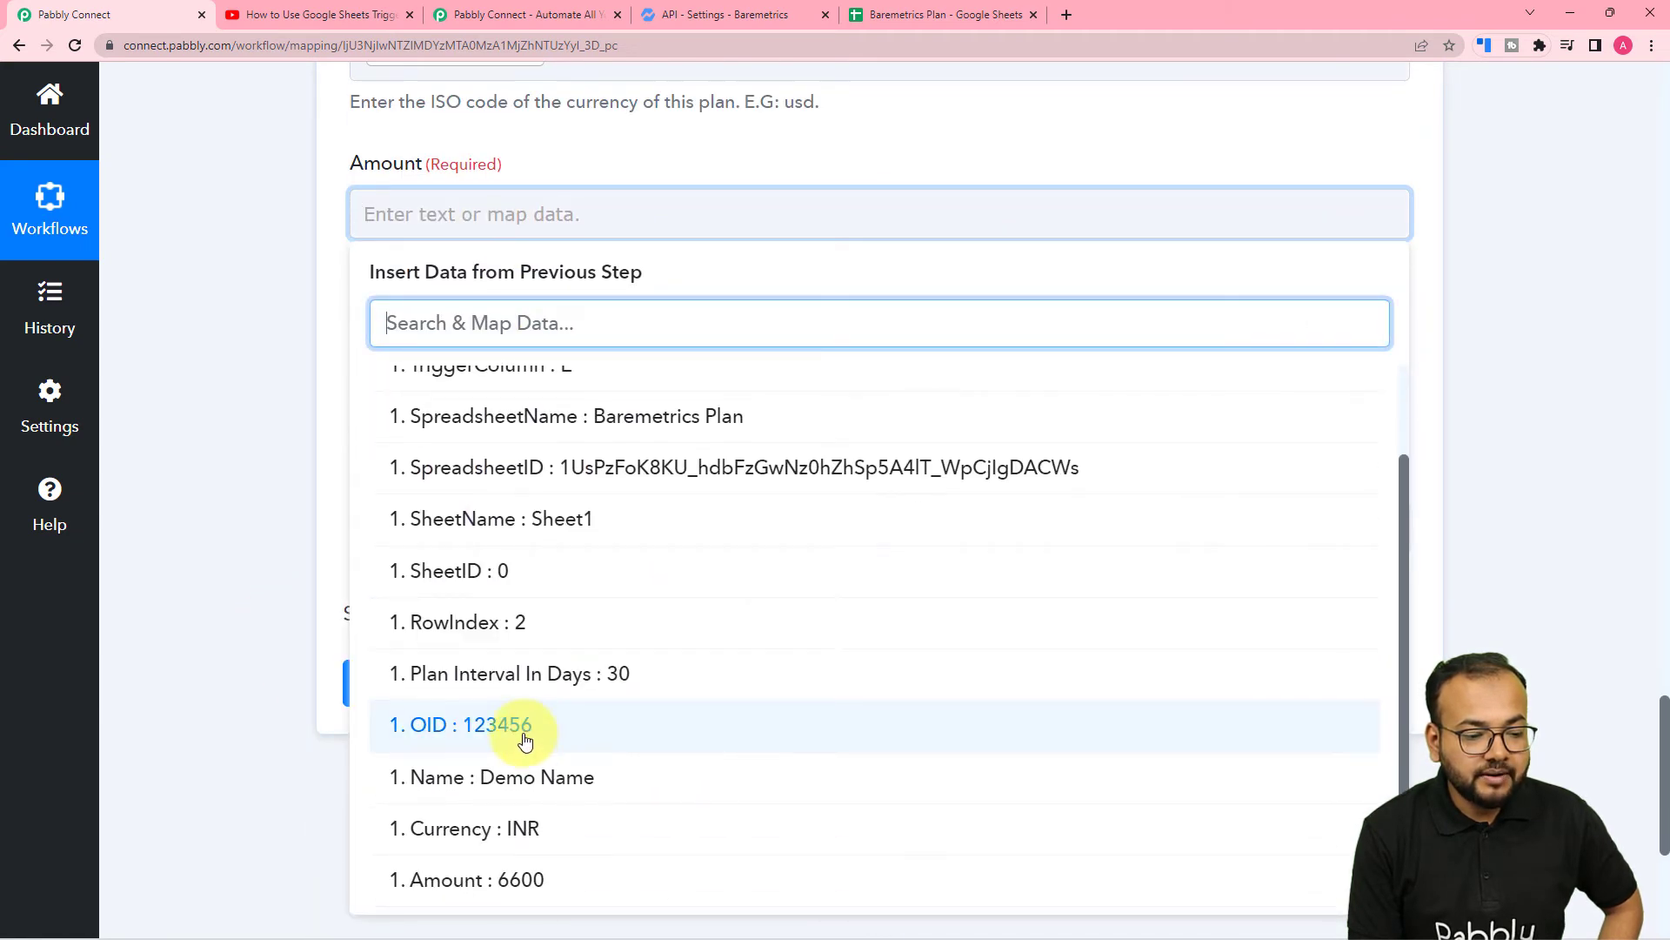
{"action": "left_click", "coordinate": [522, 880]}
{"action": "left_click", "coordinate": [223, 522]}
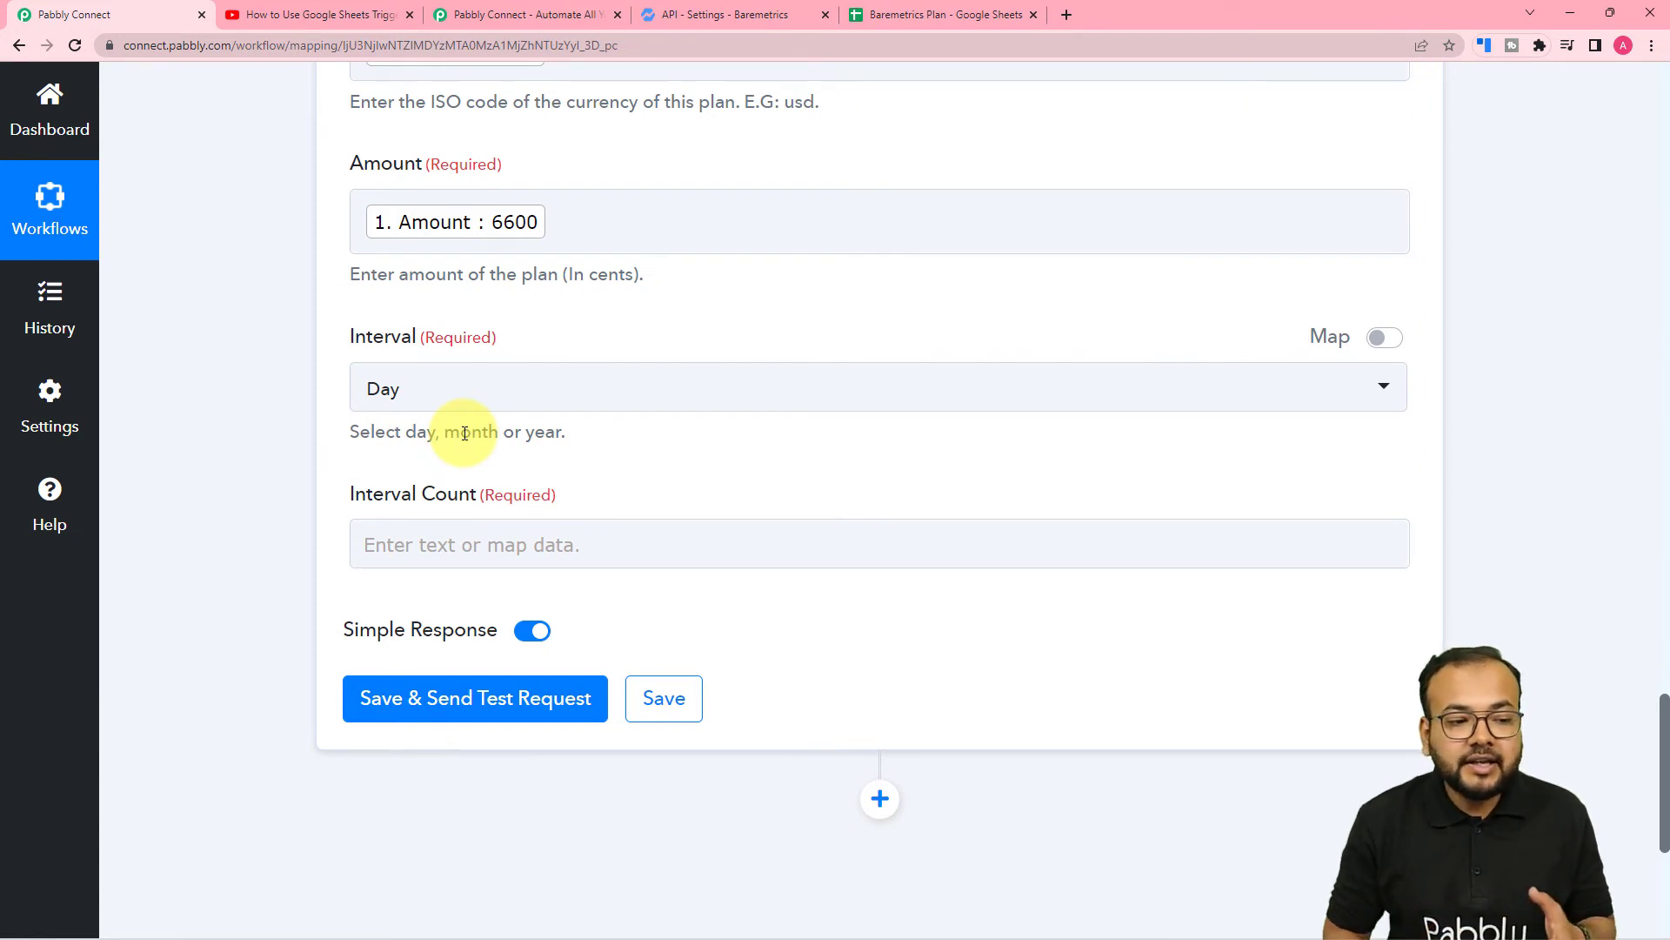
Set the plan's Interval to Day and its Interval Count to 30 in the Create Plan action
{"action": "left_click", "coordinate": [423, 403]}
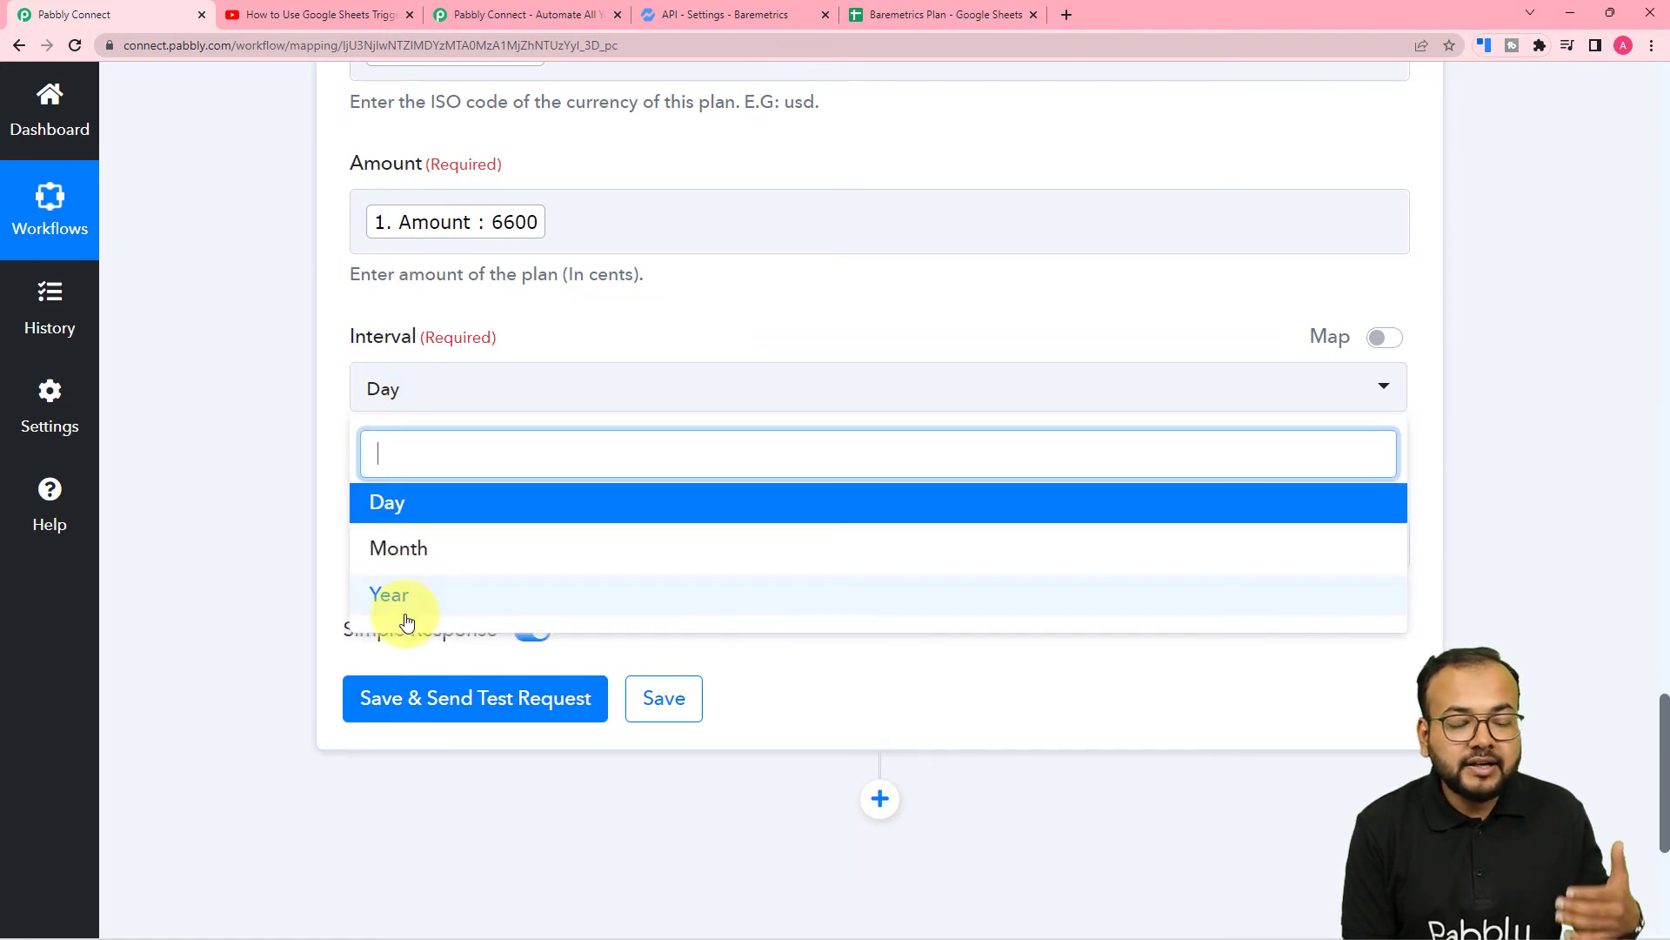
{"action": "left_click", "coordinate": [413, 512]}
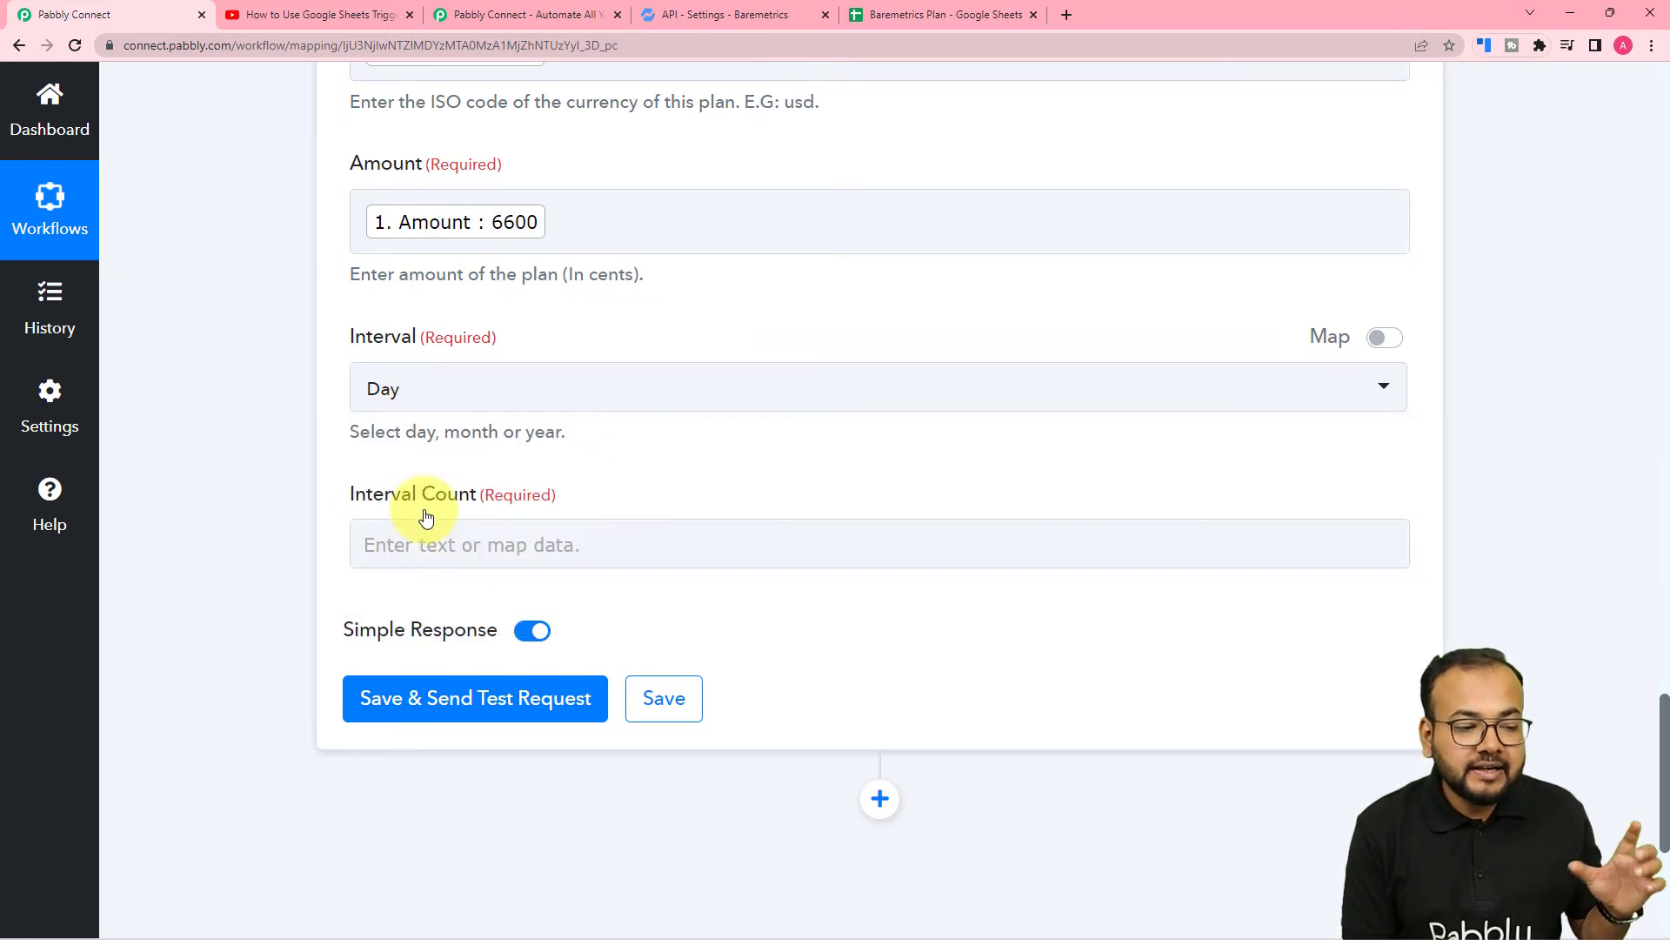
{"action": "left_click", "coordinate": [428, 546]}
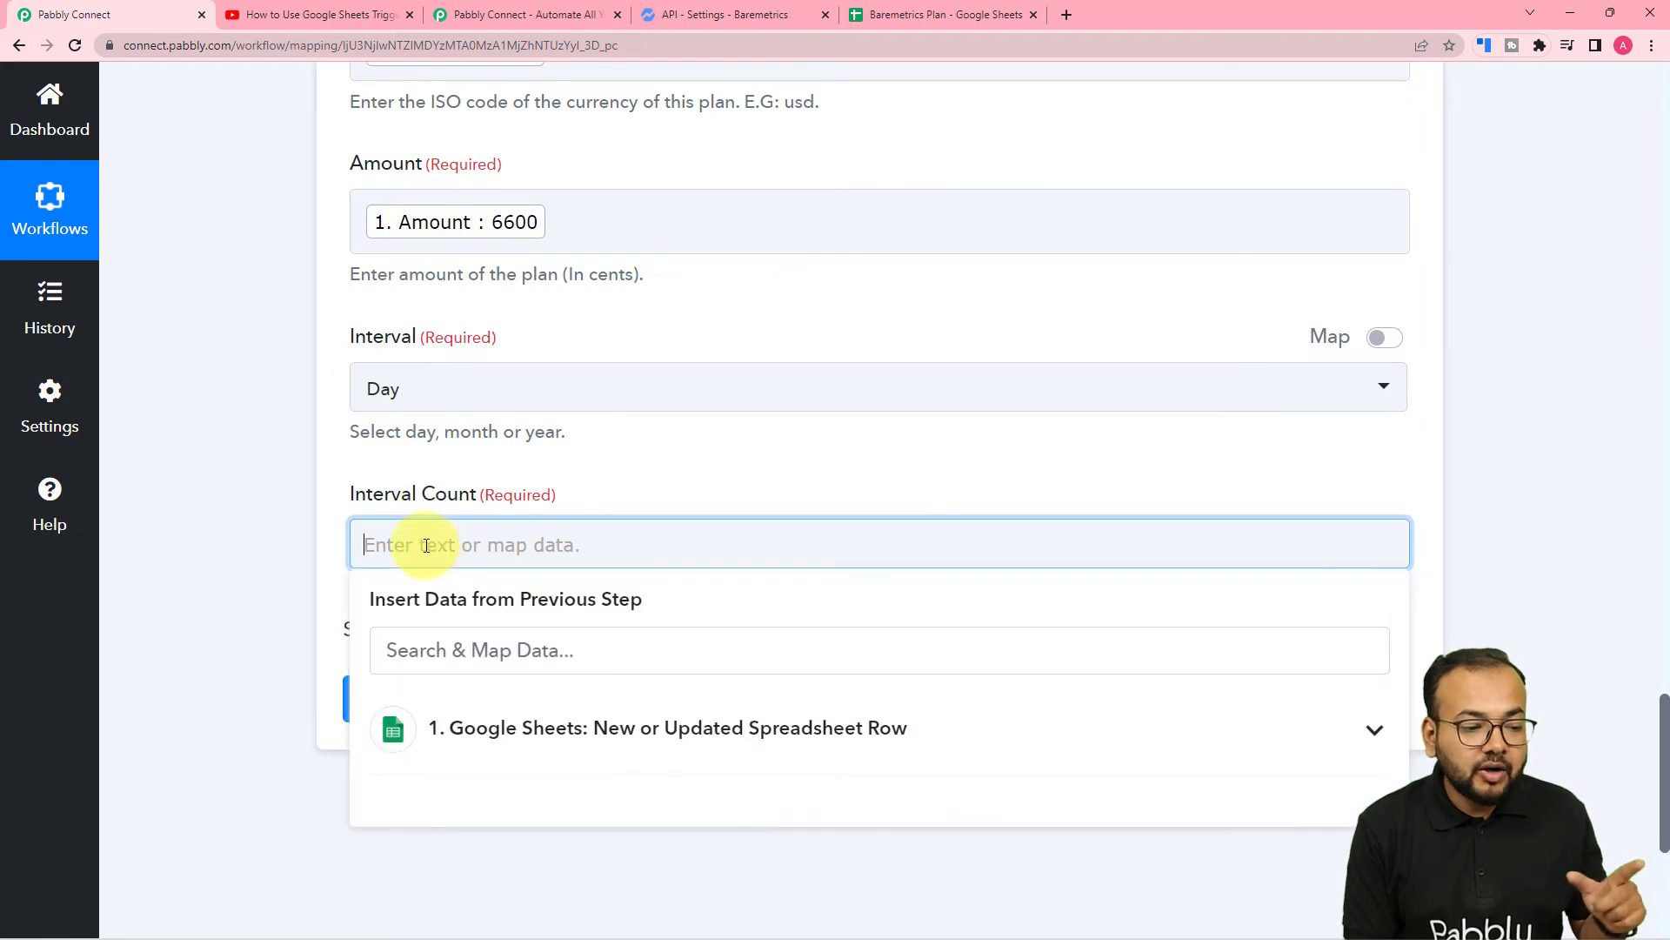
{"action": "type", "text": "30"}
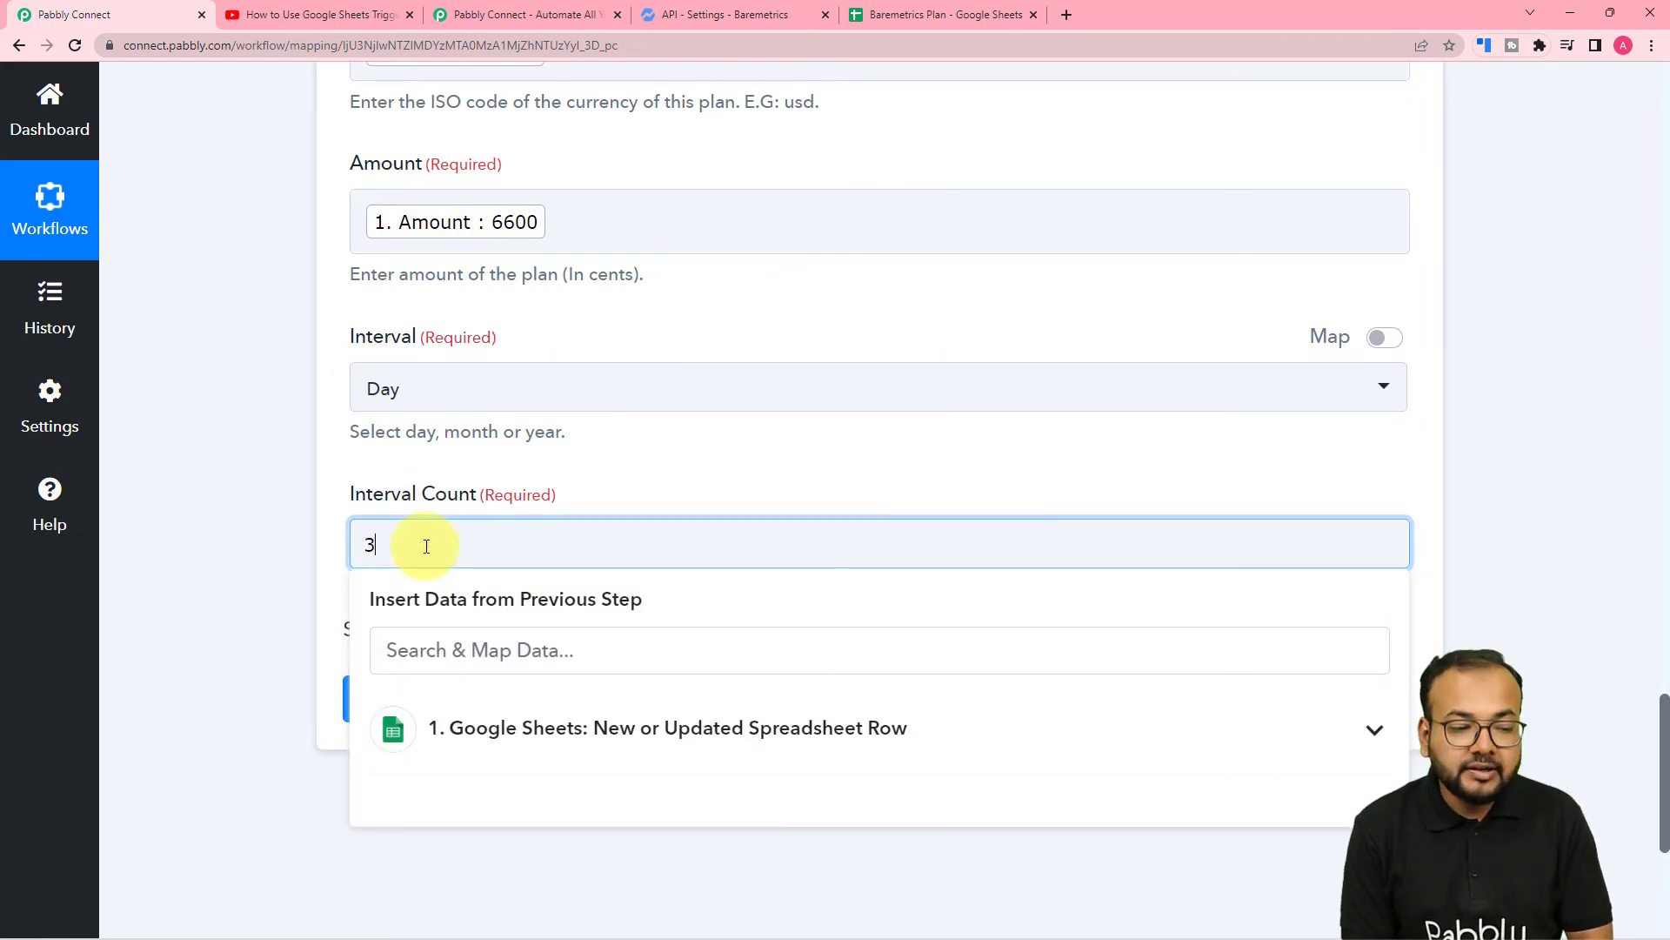
{"action": "left_click", "coordinate": [229, 518]}
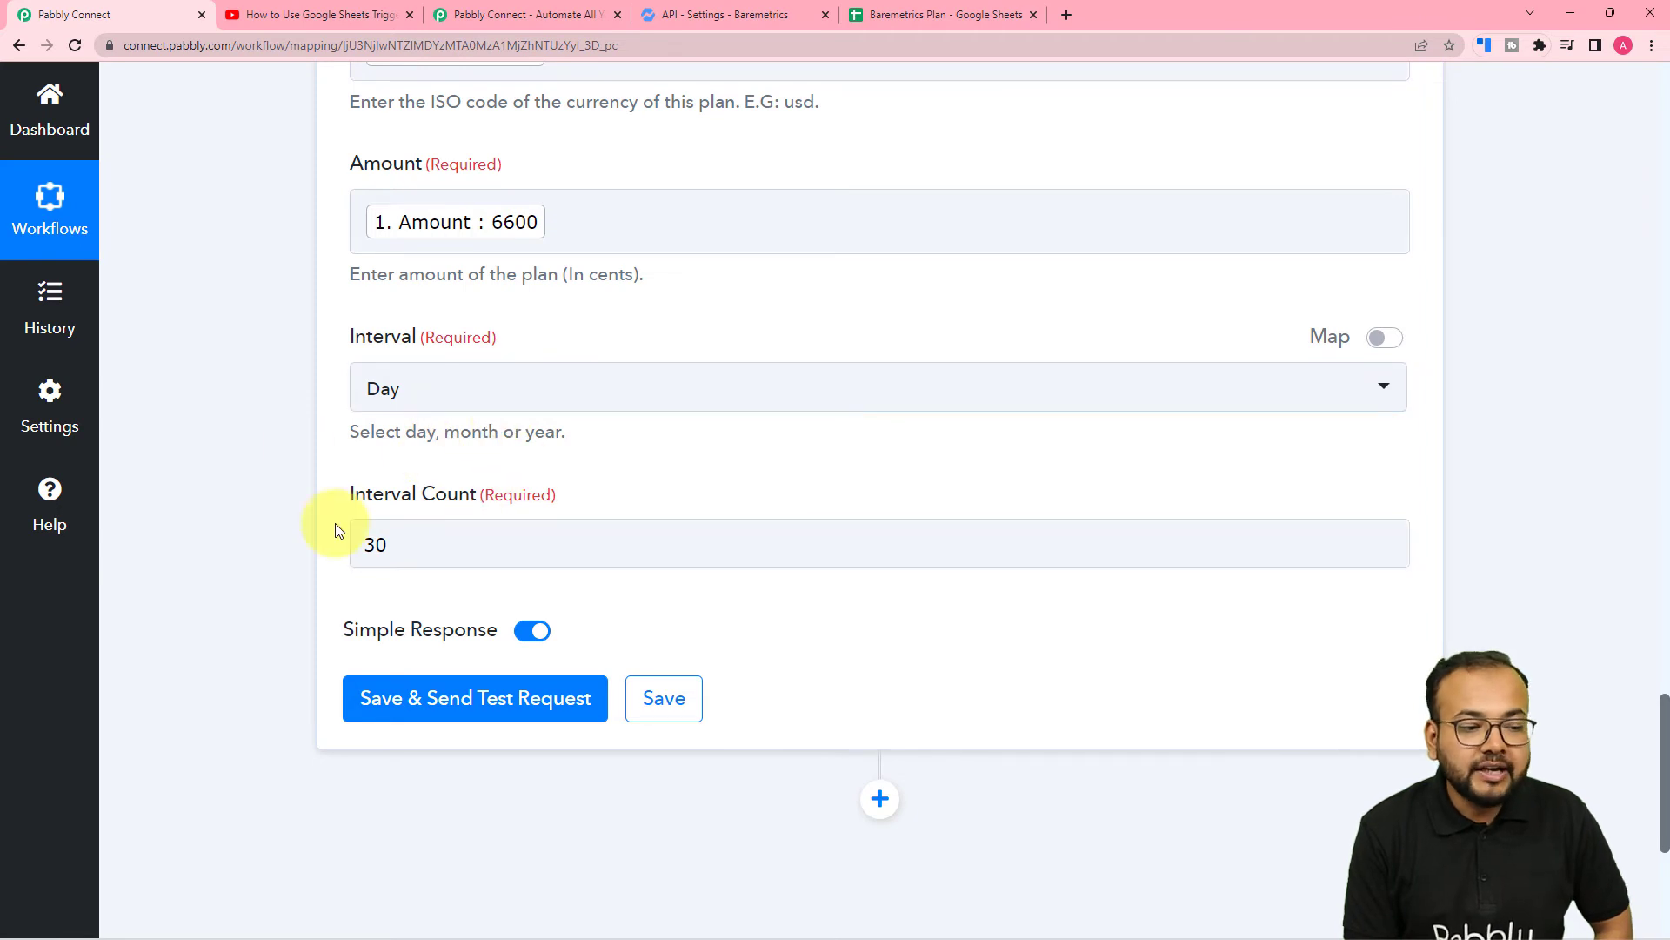
Review the mapped Create Plan fields, and switch to Baremetrics to view the existing plans under Plan Management
{"action": "scroll", "coordinate": [261, 448], "scroll_direction": "up", "scroll_amount": 2}
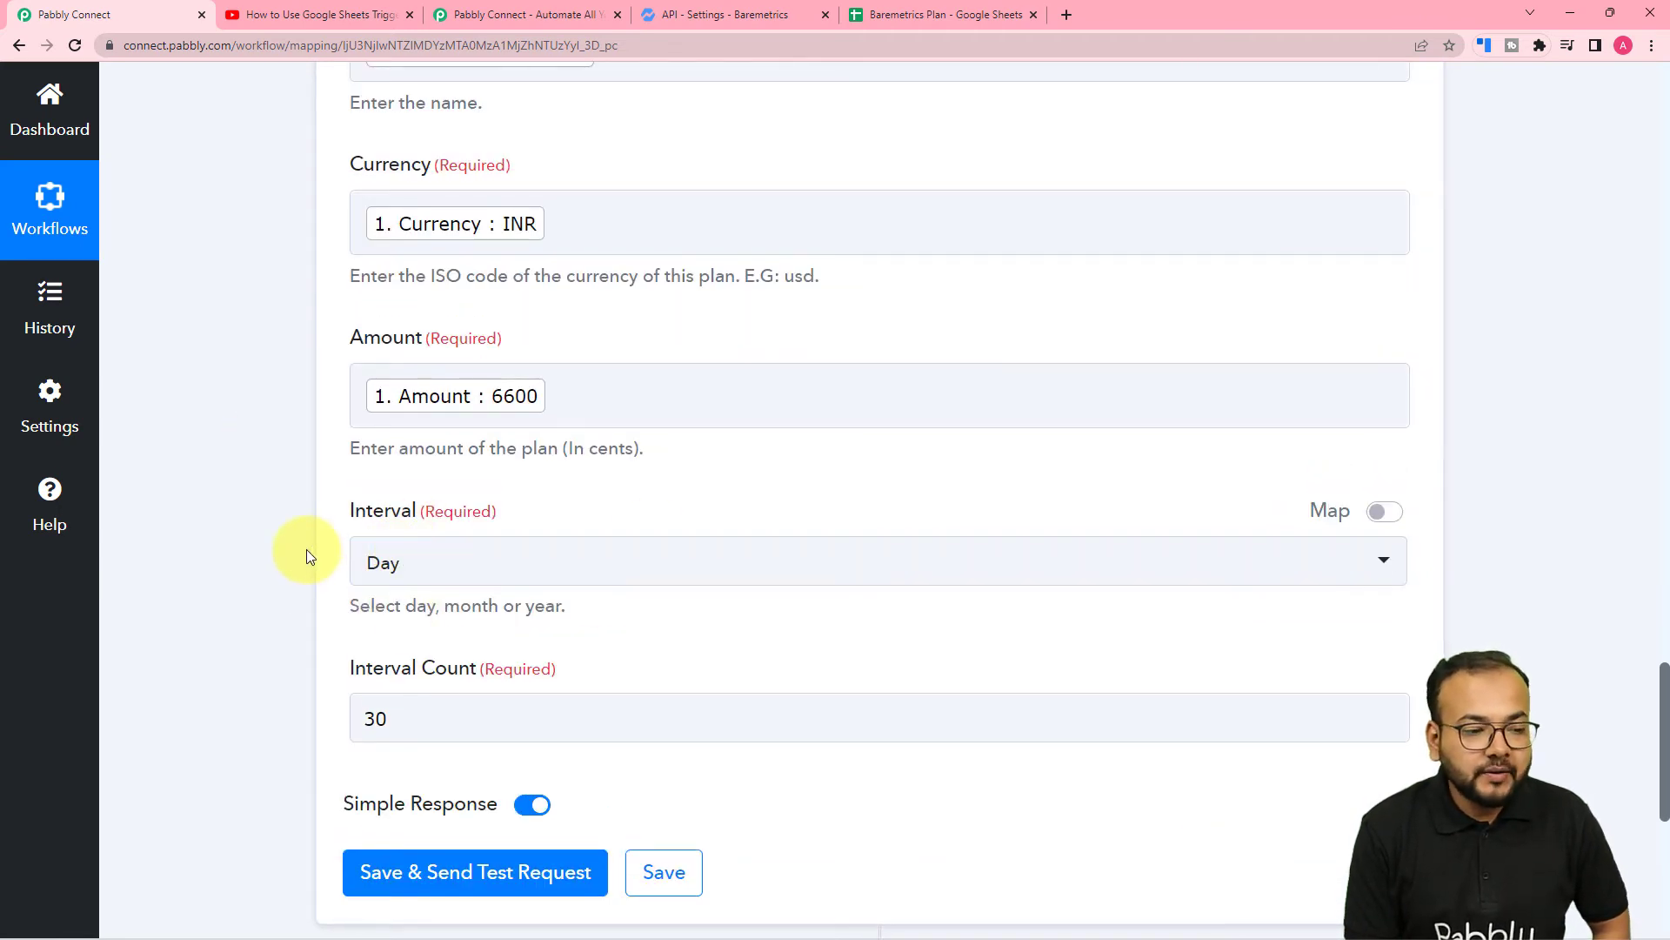
{"action": "scroll", "coordinate": [306, 550], "scroll_direction": "up", "scroll_amount": 5}
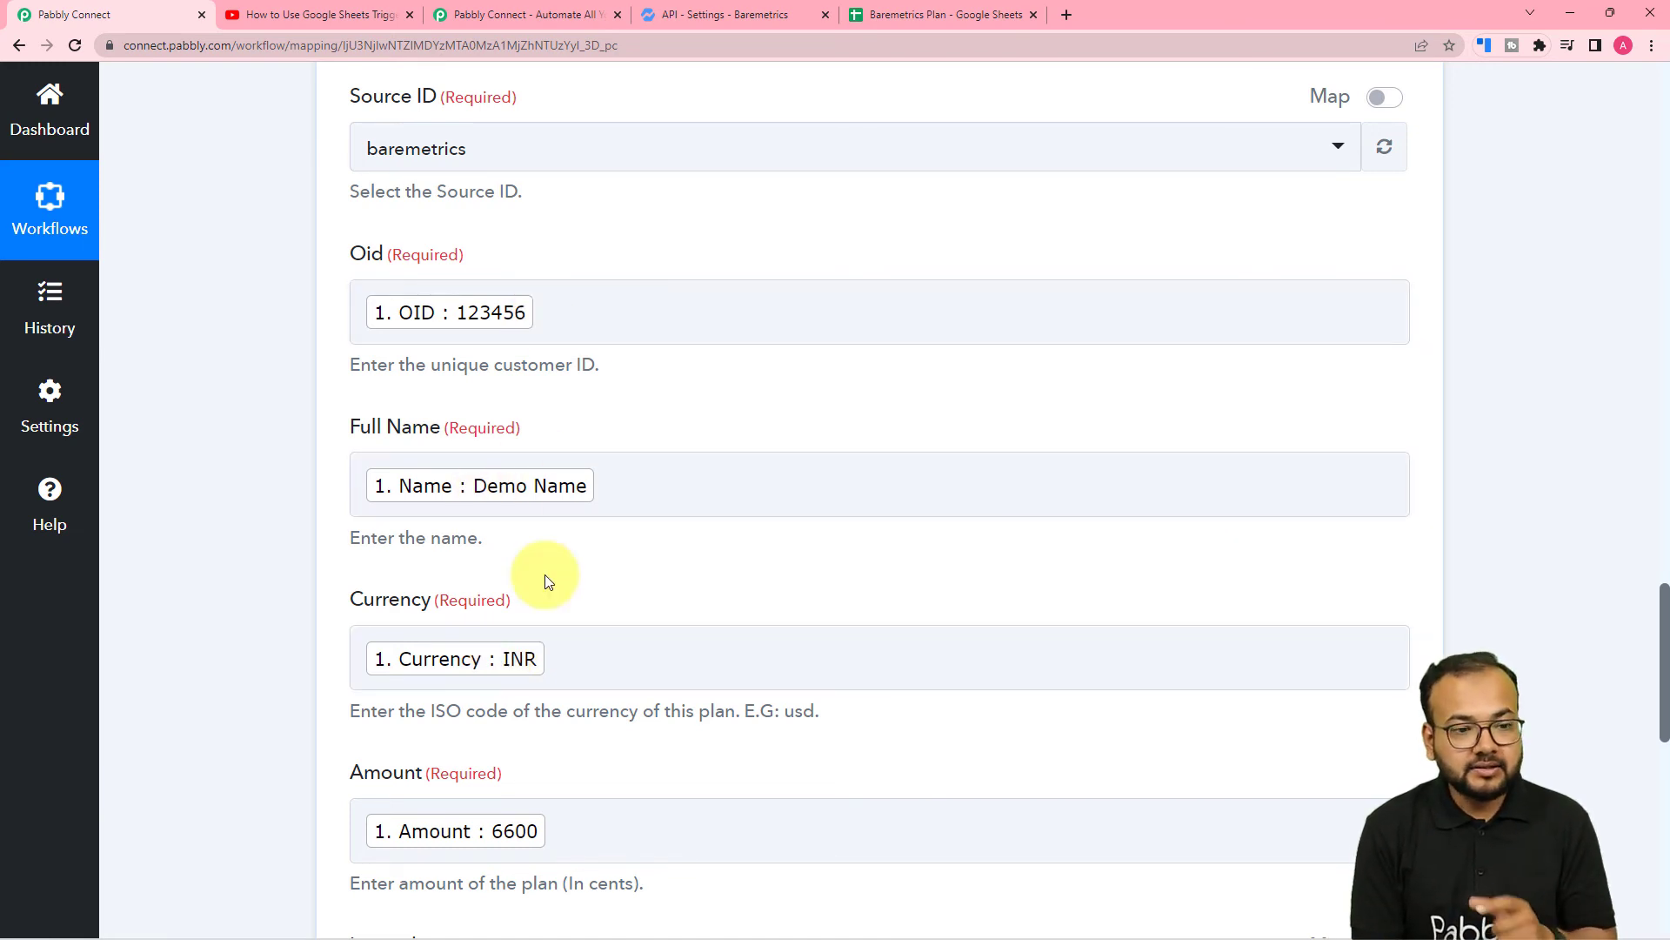
{"action": "scroll", "coordinate": [296, 628], "scroll_direction": "down", "scroll_amount": 7}
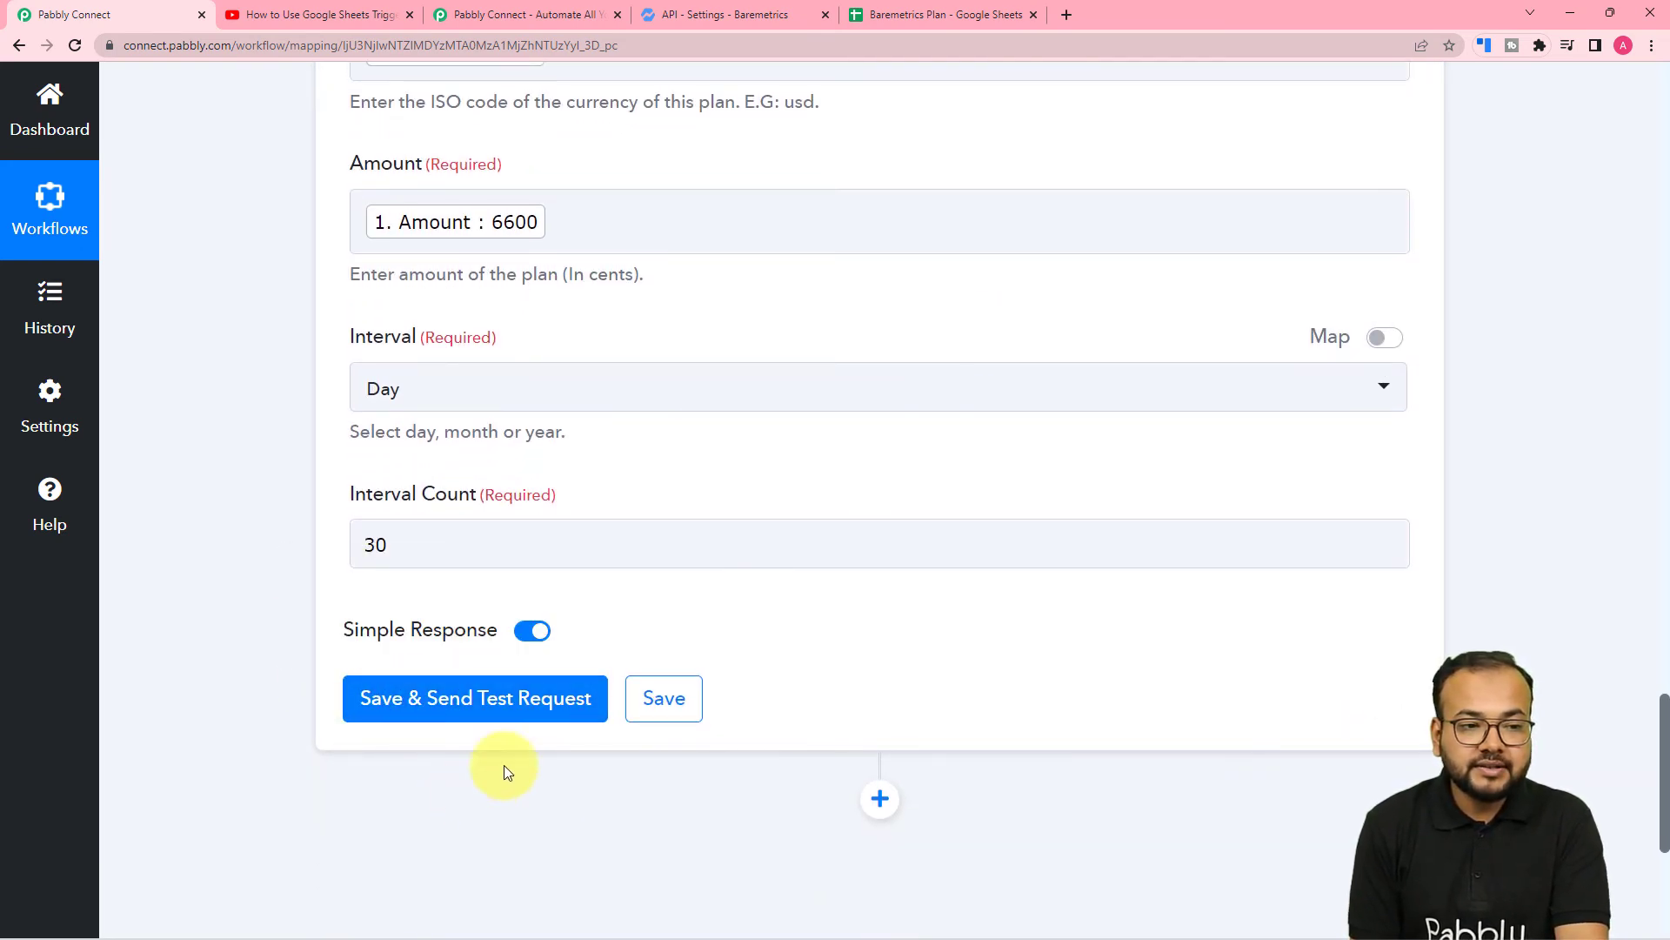
{"action": "left_click", "coordinate": [726, 15]}
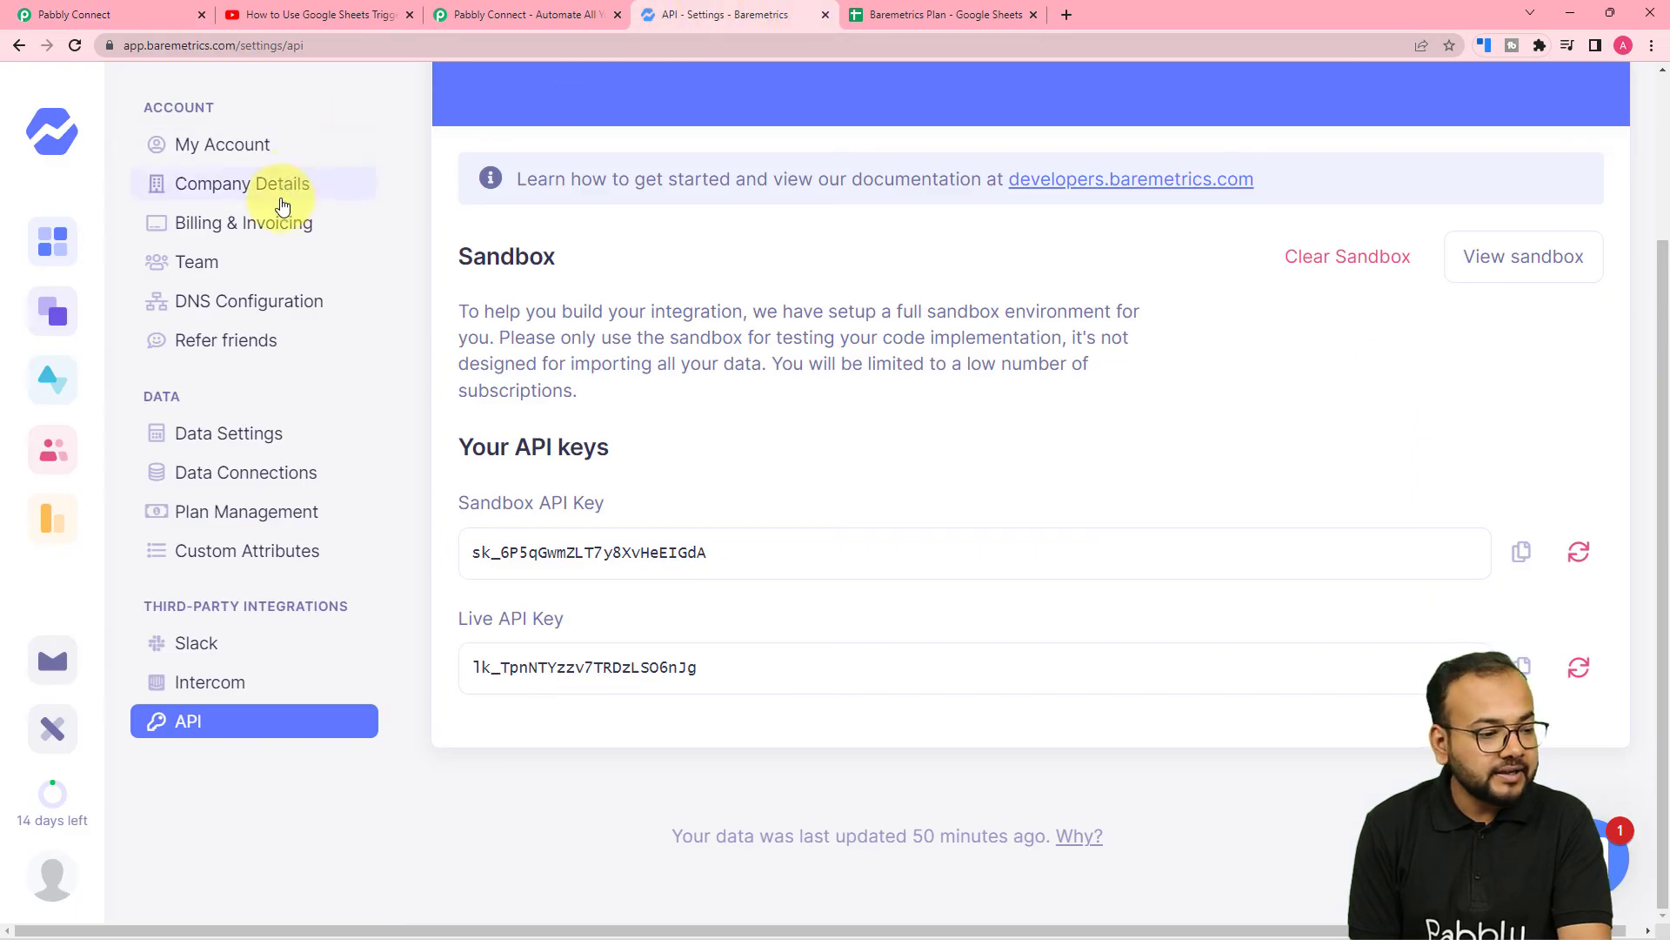
{"action": "left_click", "coordinate": [222, 512]}
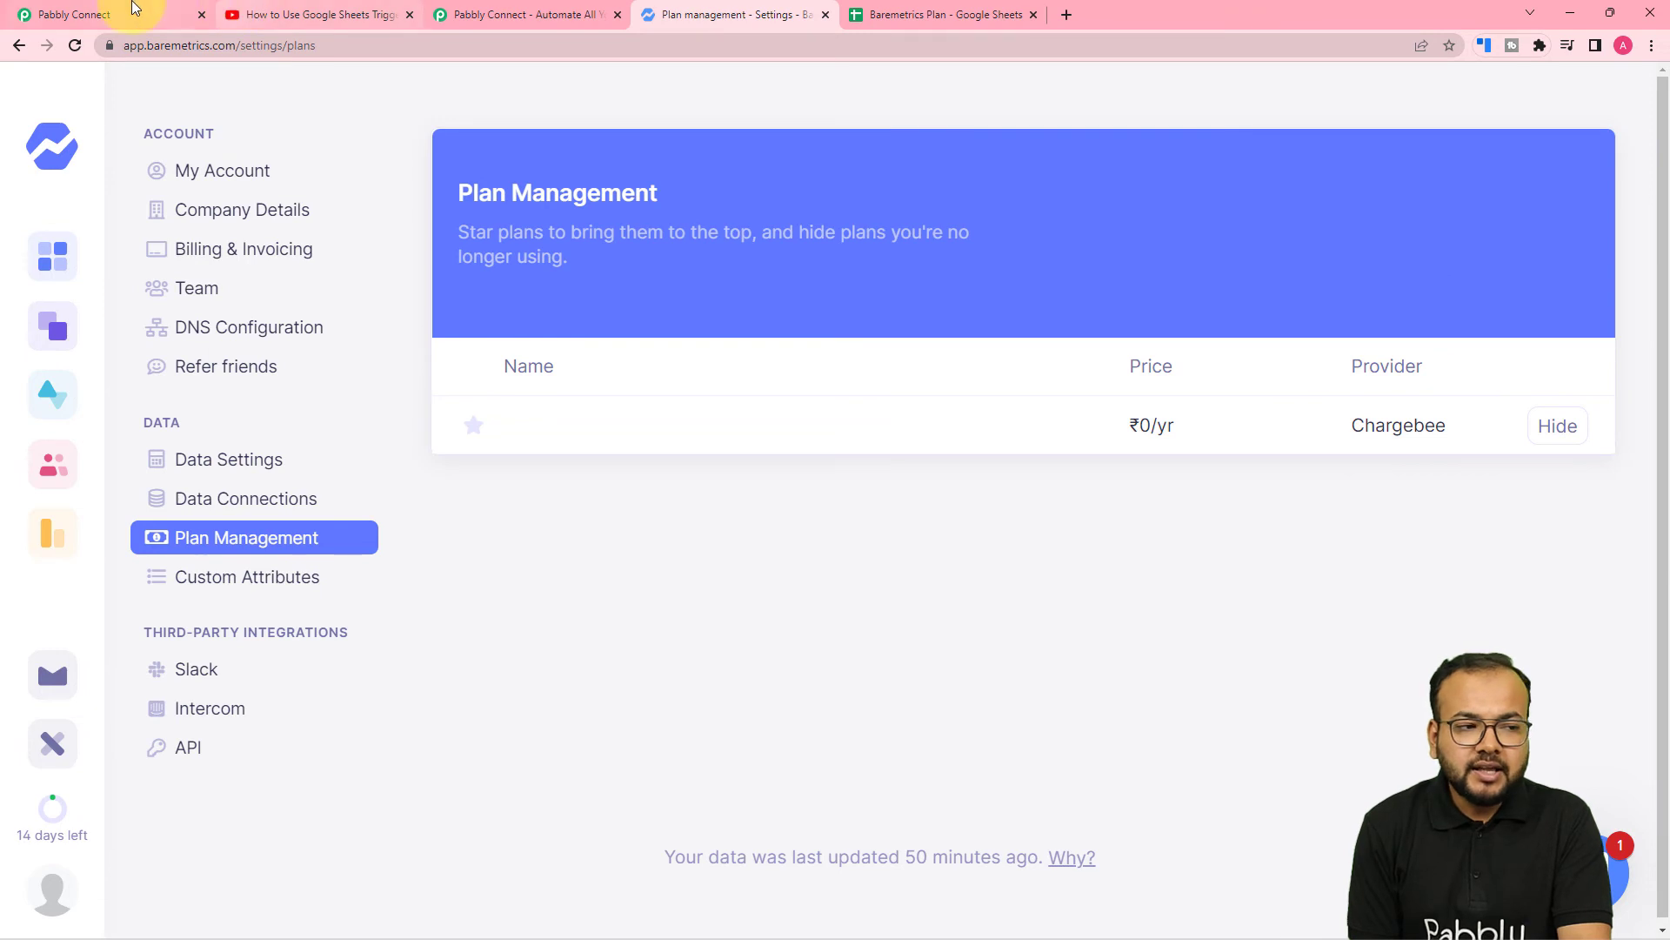
Return to the Pabbly Connect workflow, save the Create Plan action and send its test request
{"action": "left_click", "coordinate": [133, 9]}
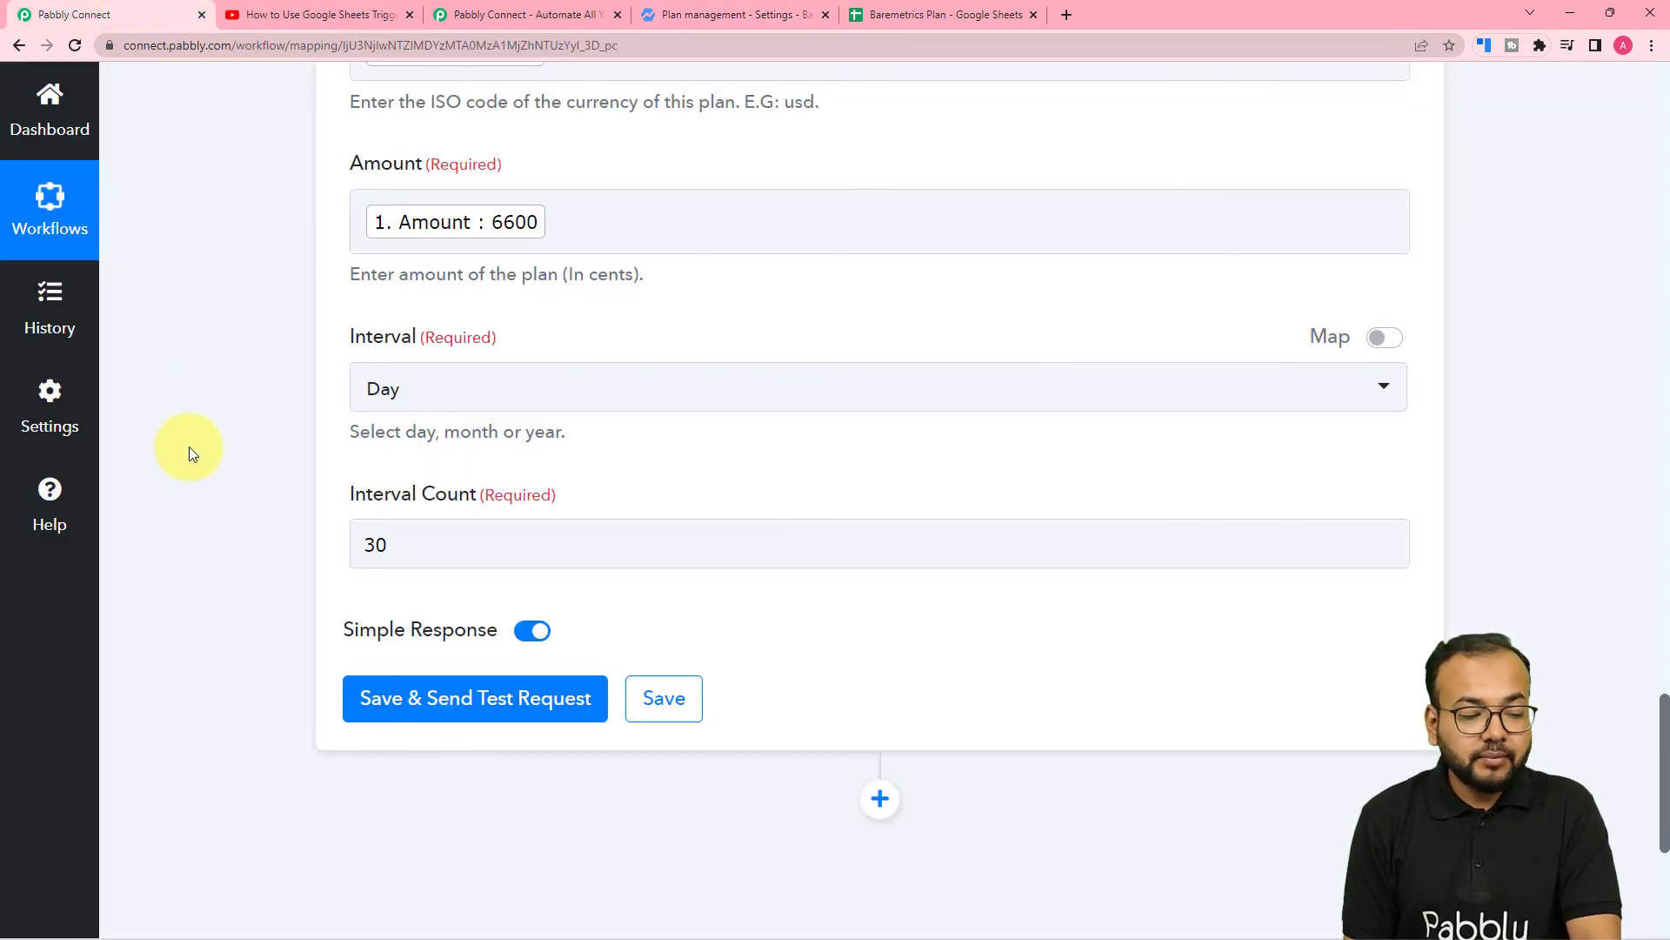
{"action": "left_click", "coordinate": [424, 708]}
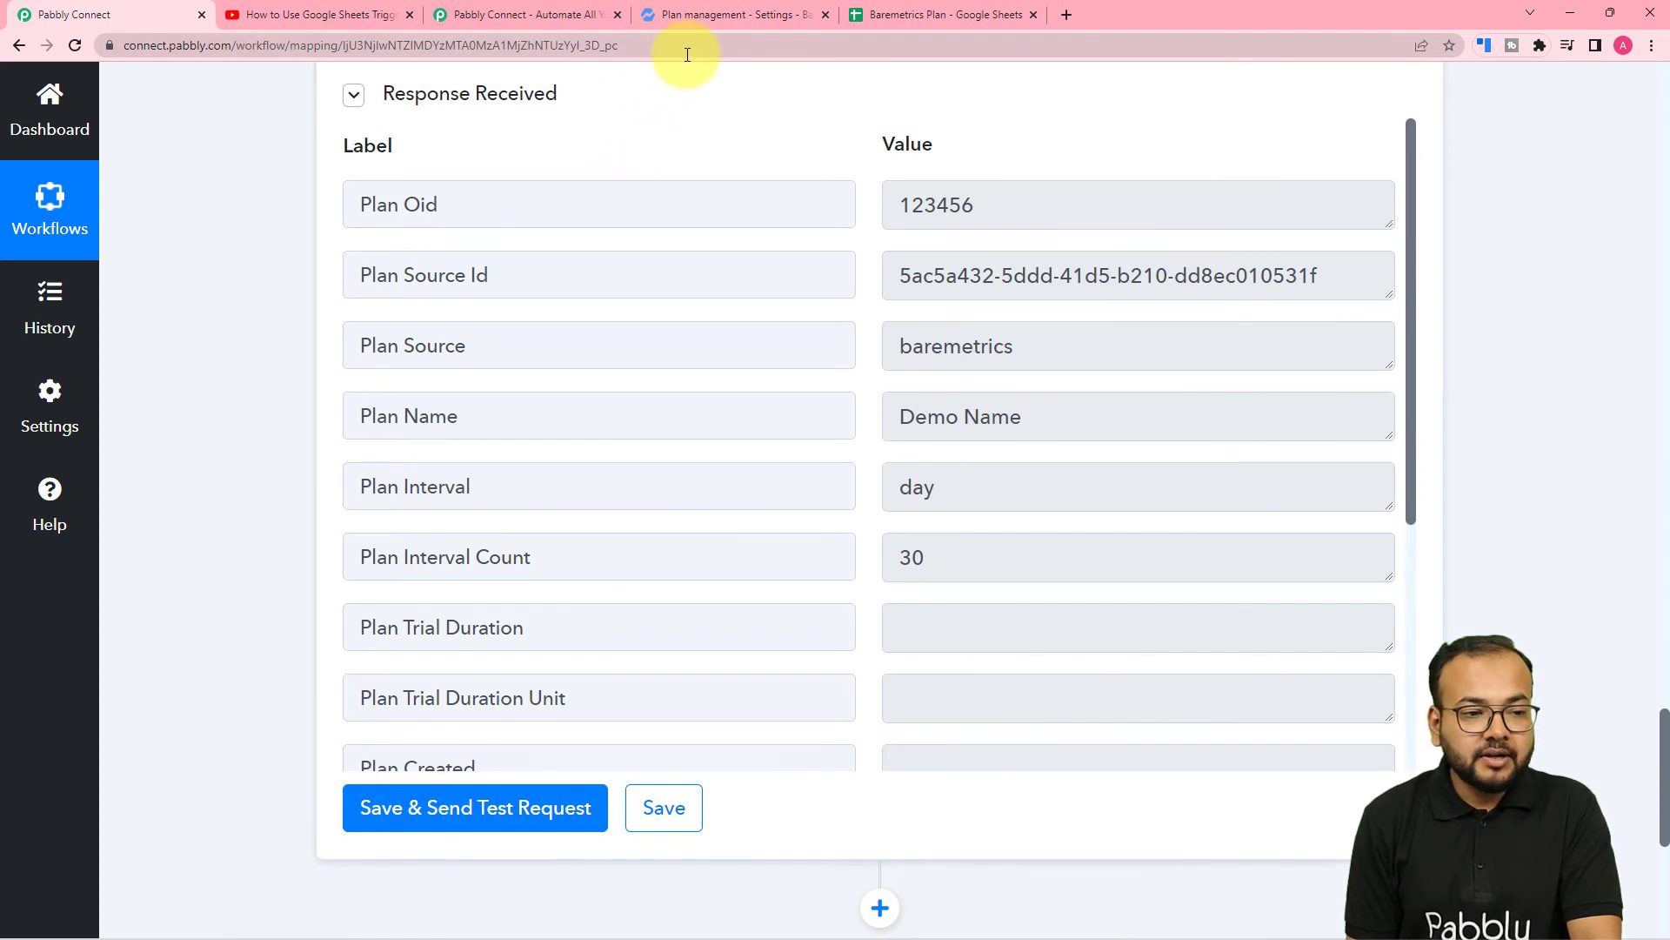
Reload the Plan Management page in Baremetrics to check for the new plan, and view the Baremetrics Plan spreadsheet in Google Sheets
{"action": "left_click", "coordinate": [696, 14]}
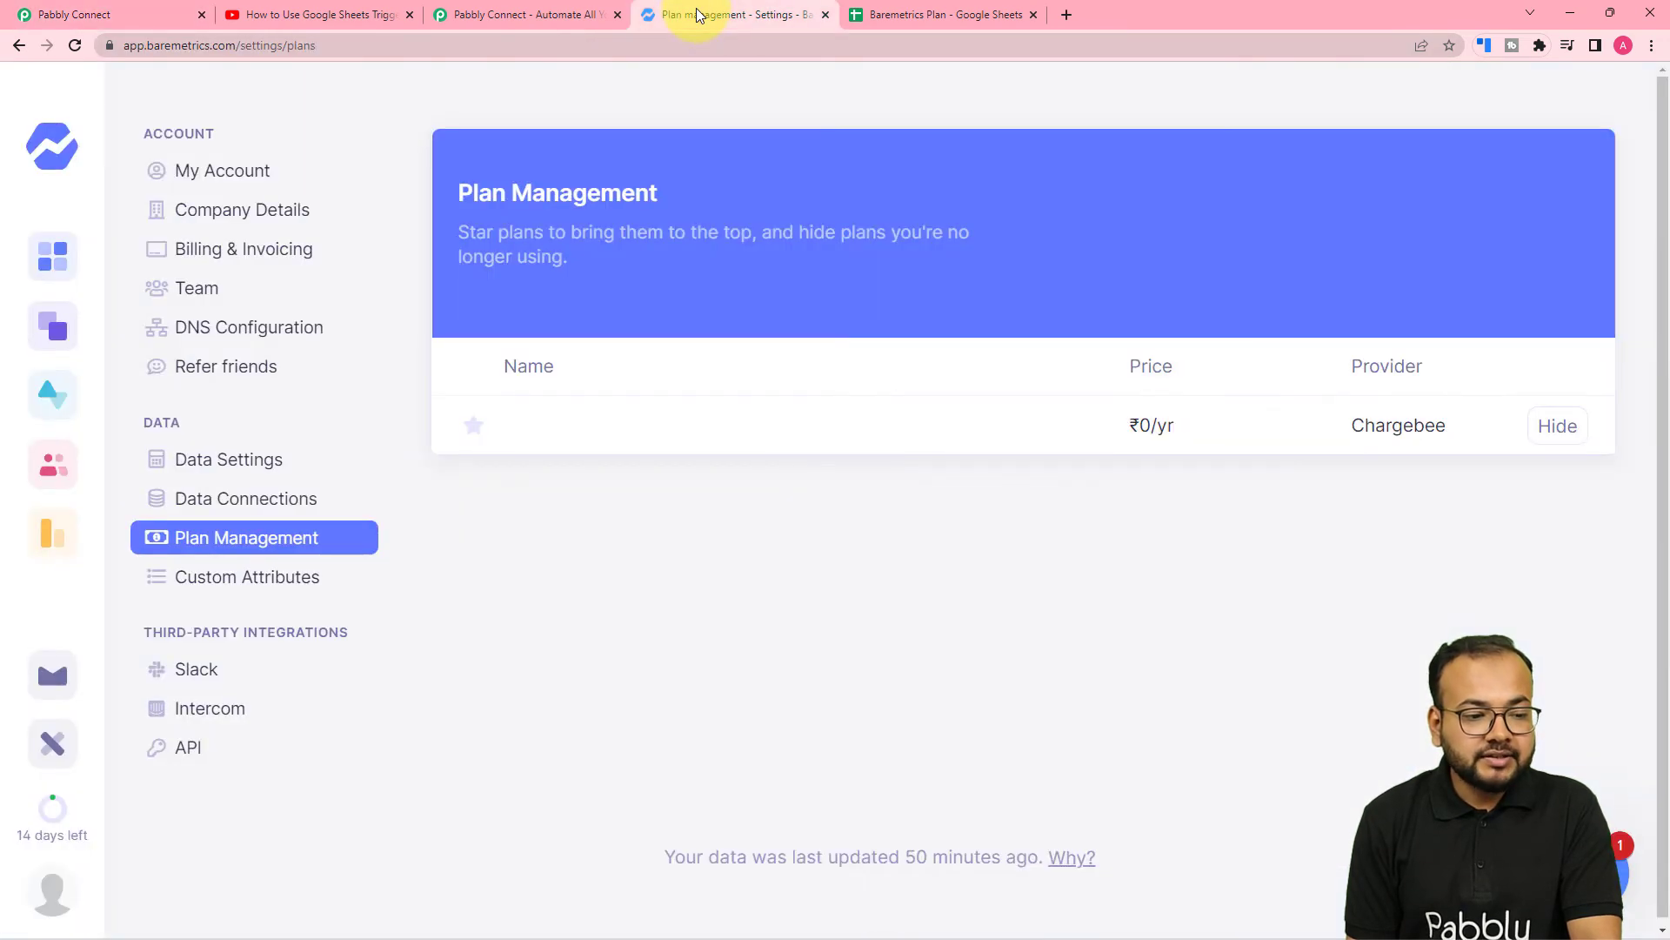
{"action": "left_click", "coordinate": [75, 45]}
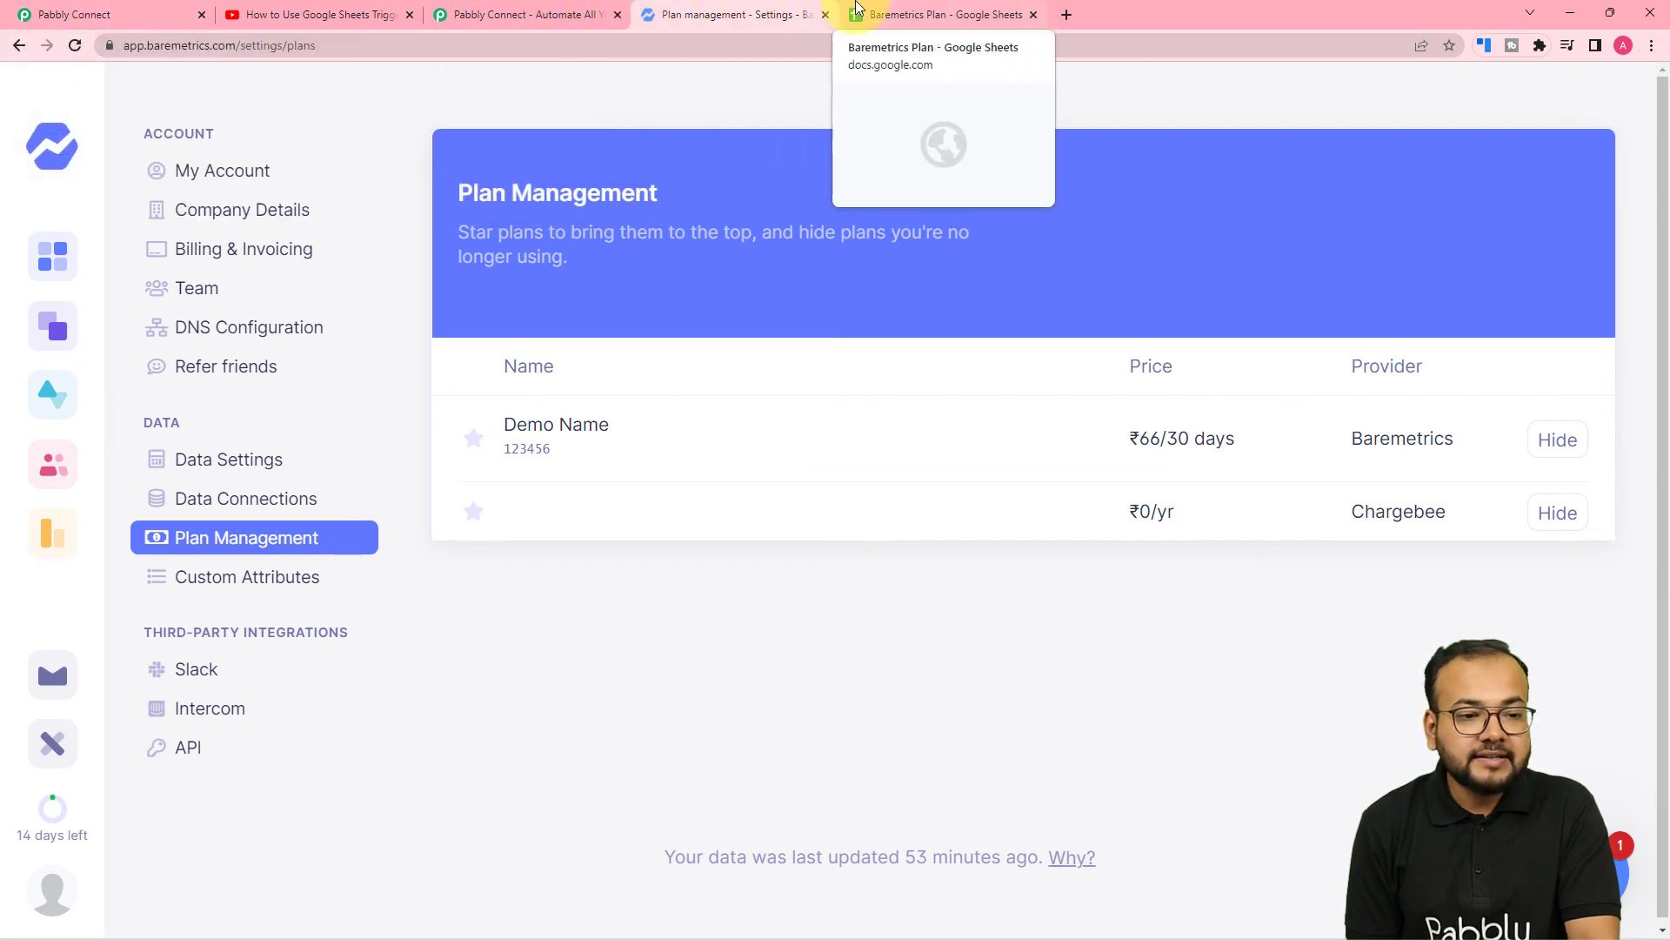
{"action": "left_click", "coordinate": [857, 7]}
{"action": "left_click", "coordinate": [527, 503]}
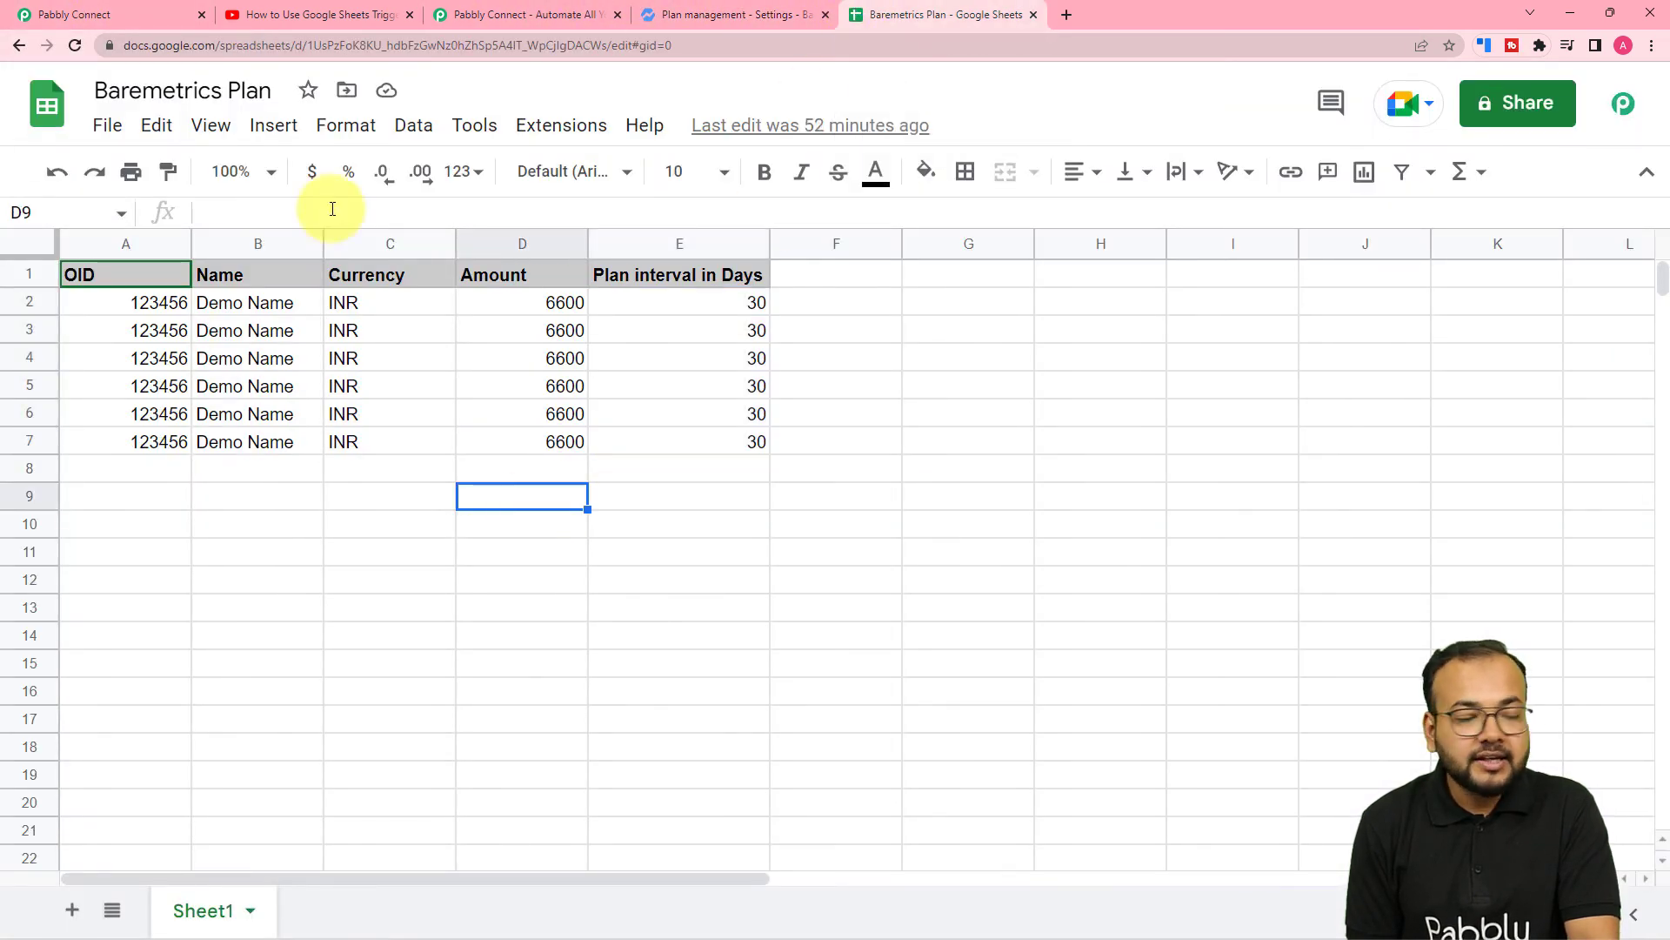
Switch back to Pabbly Connect and collapse the Baremetrics action and Google Sheets trigger steps to show the whole workflow
{"action": "left_click", "coordinate": [78, 14]}
{"action": "scroll", "coordinate": [451, 391], "scroll_direction": "up", "scroll_amount": 10}
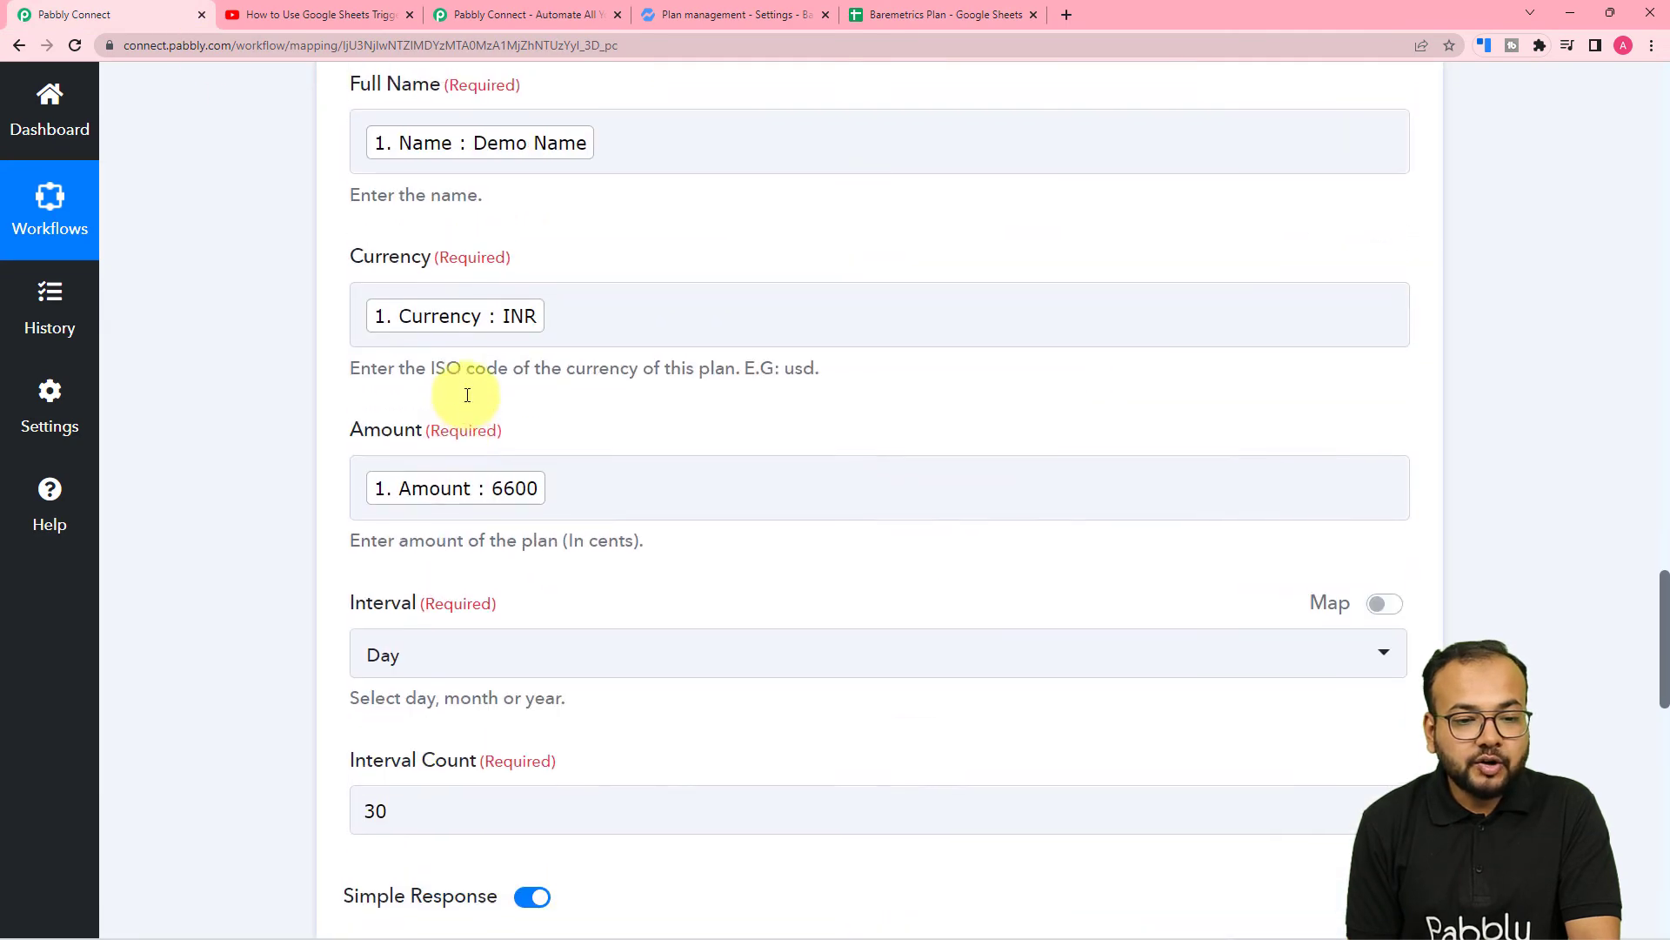
{"action": "scroll", "coordinate": [467, 395], "scroll_direction": "up", "scroll_amount": 12}
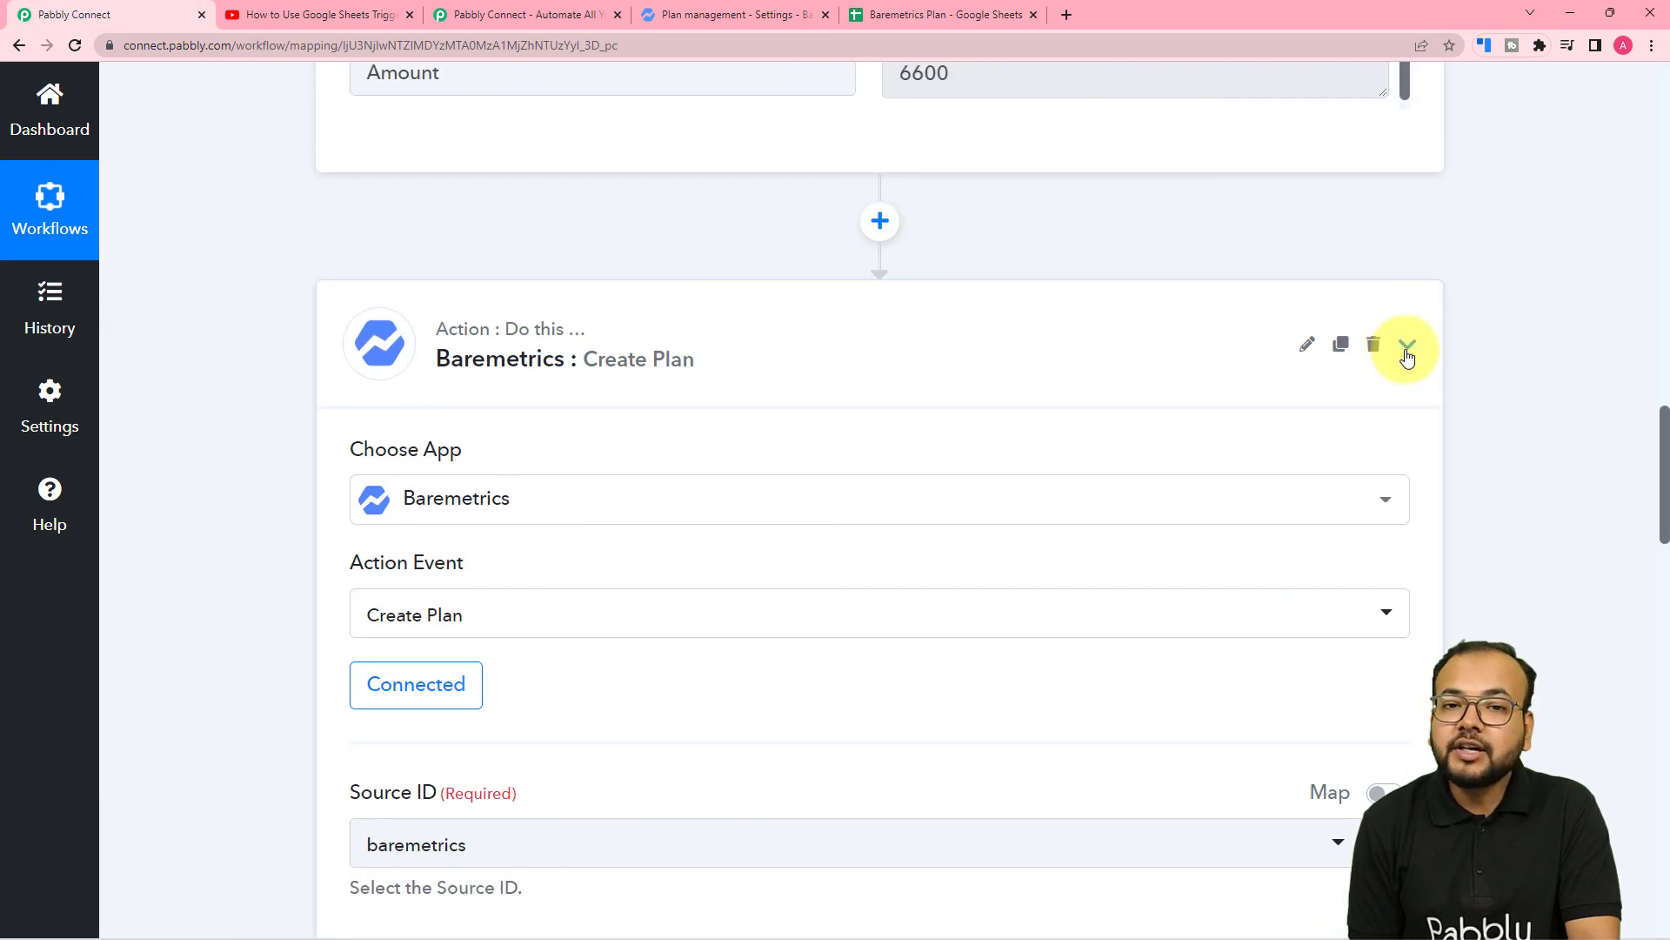
{"action": "left_click", "coordinate": [1407, 348]}
{"action": "scroll", "coordinate": [1405, 378], "scroll_direction": "up", "scroll_amount": 10}
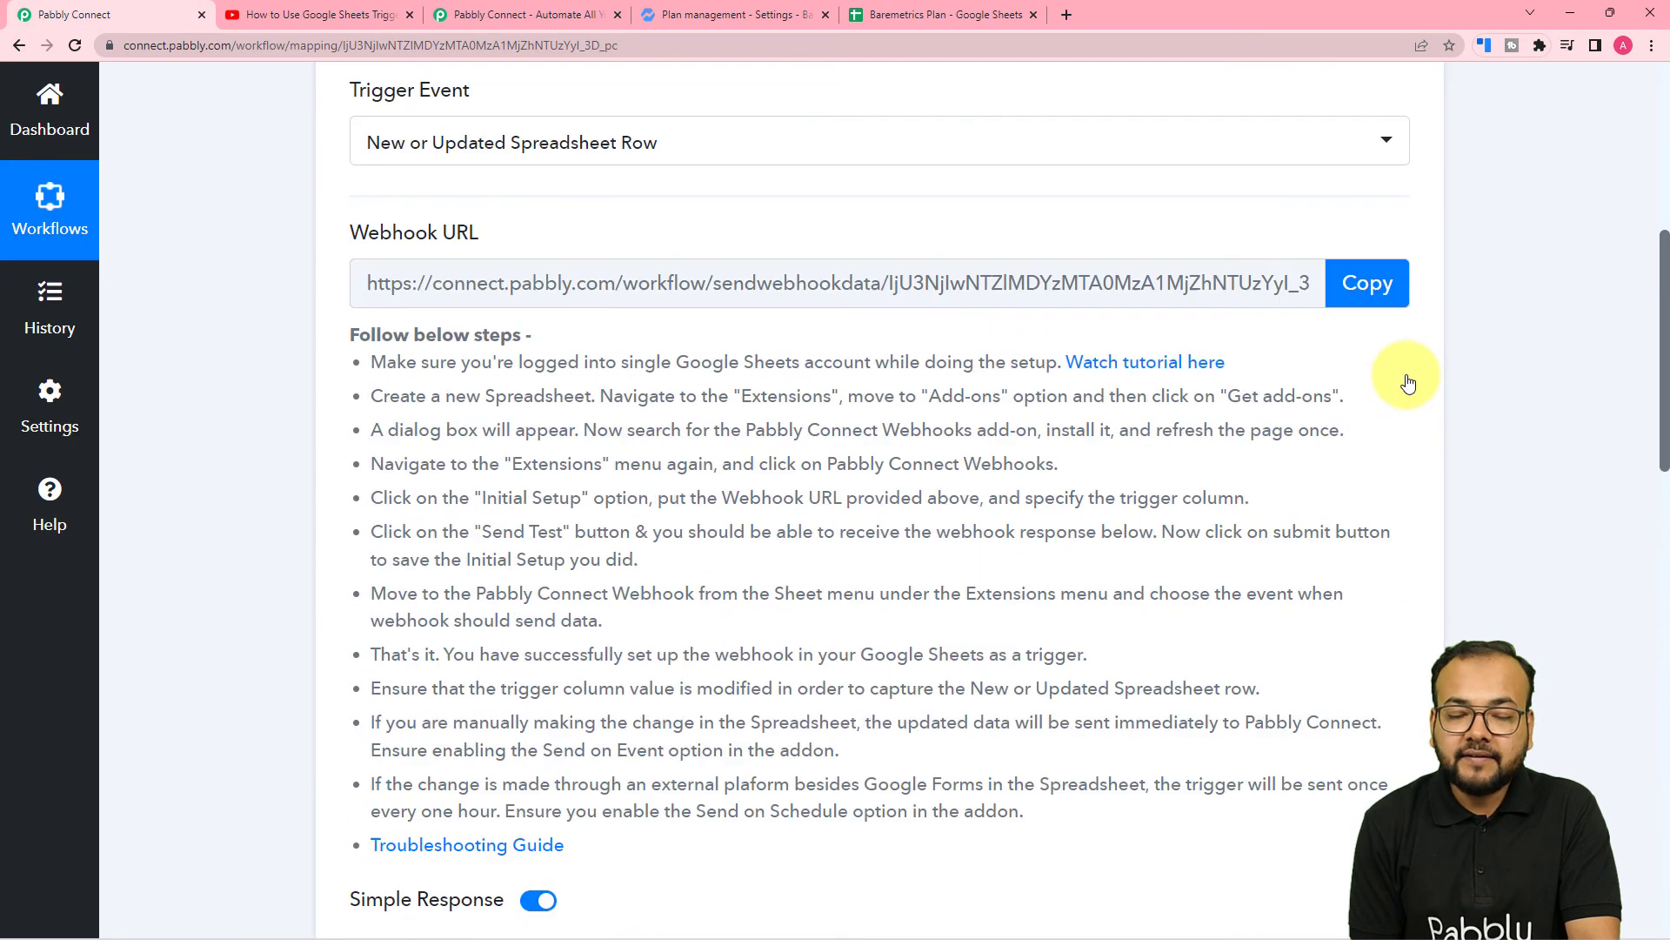
{"action": "scroll", "coordinate": [1409, 383], "scroll_direction": "up", "scroll_amount": 6}
{"action": "left_click", "coordinate": [1409, 432]}
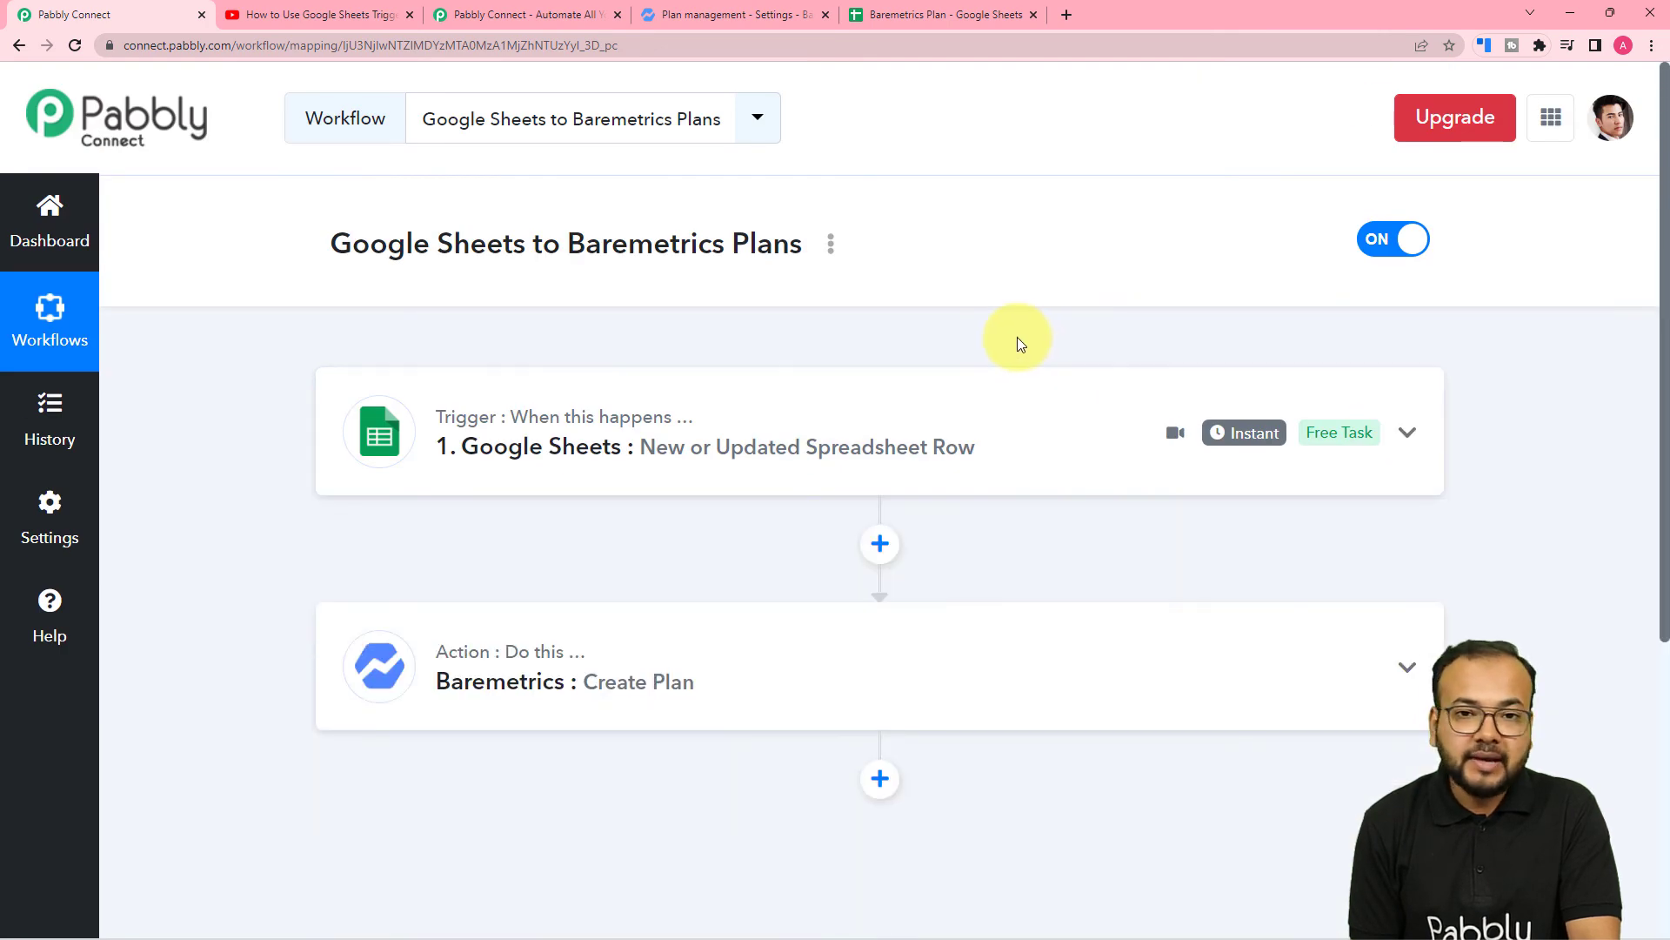